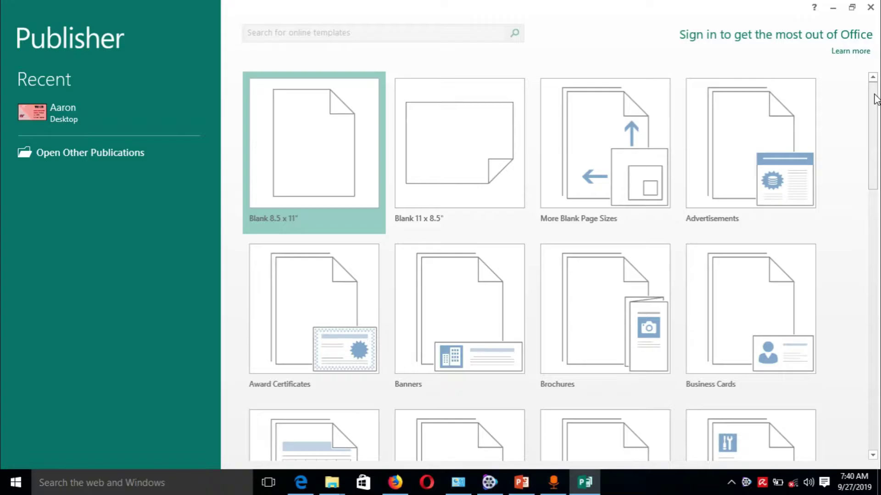
Browse the built-in Business Cards templates and pick the Linear Accent design.
left_click(873, 94)
left_click_drag(875, 99, 876, 142)
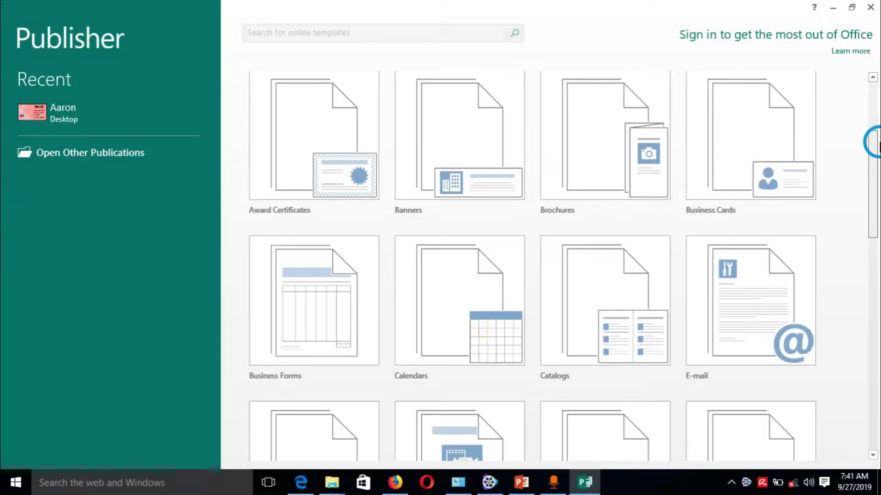
left_click_drag(876, 142, 877, 89)
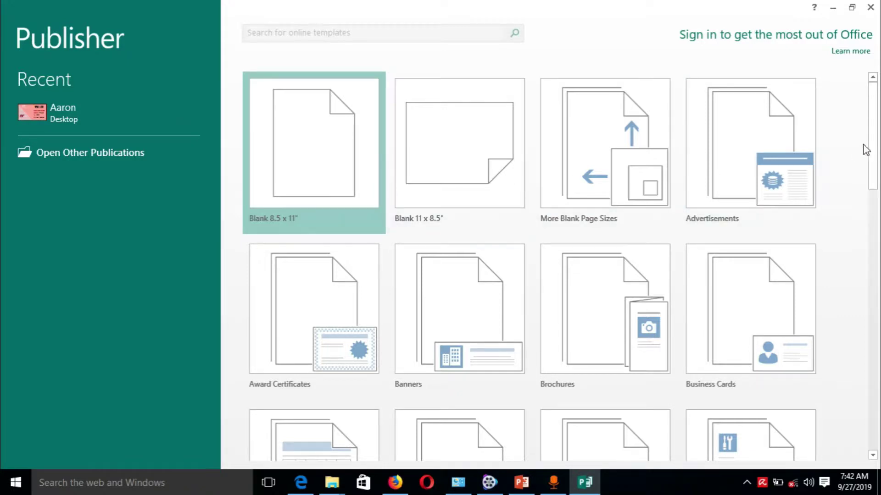
left_click_drag(875, 143, 875, 158)
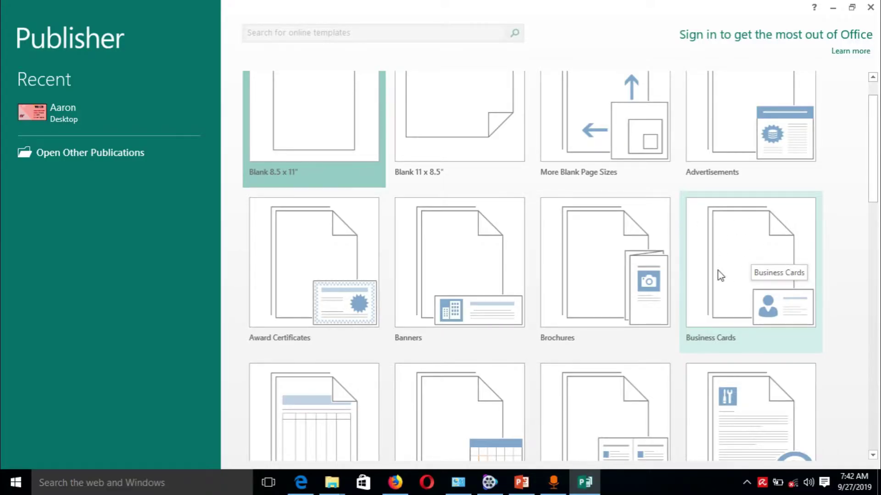
left_click(717, 270)
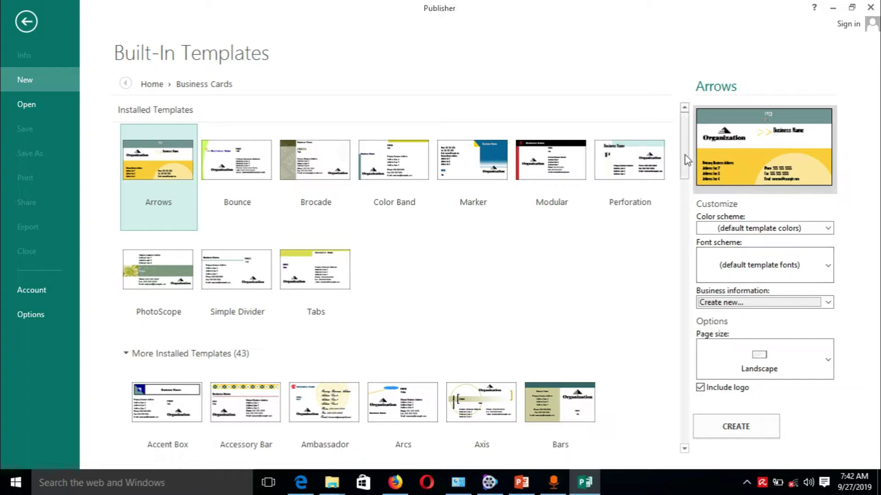
left_click_drag(687, 149, 700, 246)
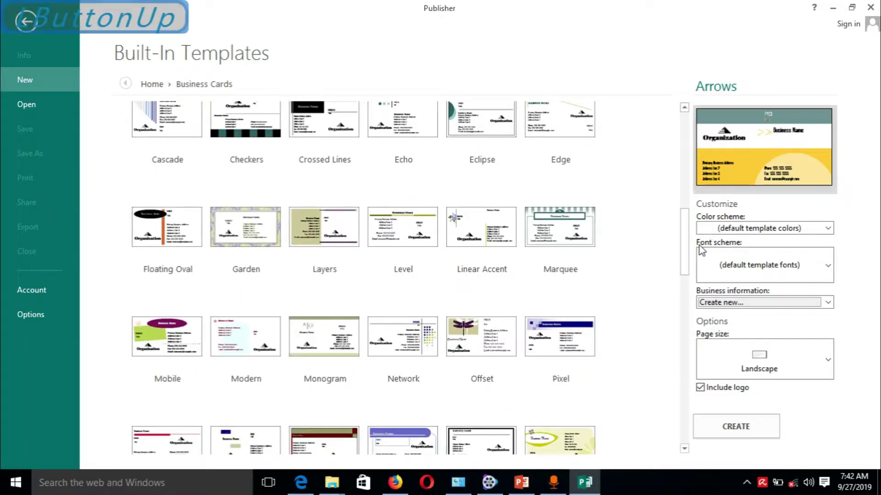
left_click(476, 238)
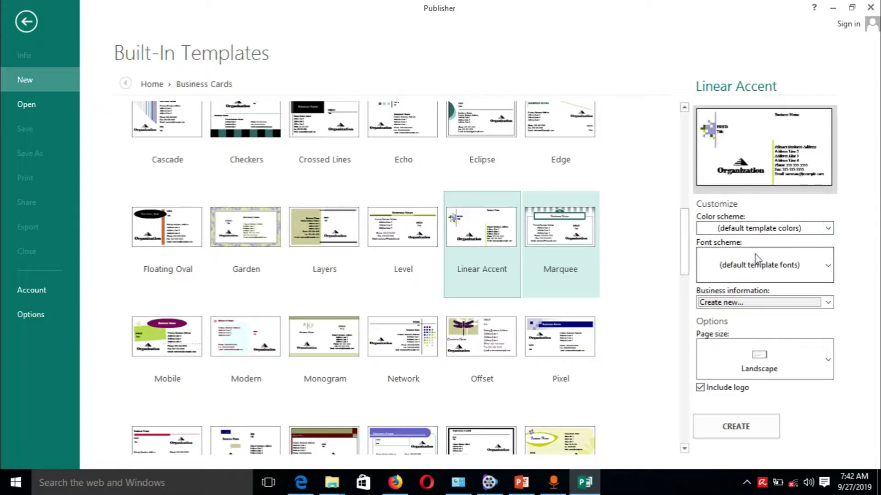
Preview the Aspect and Cavern colour schemes, then apply Cherry to the card.
left_click(828, 228)
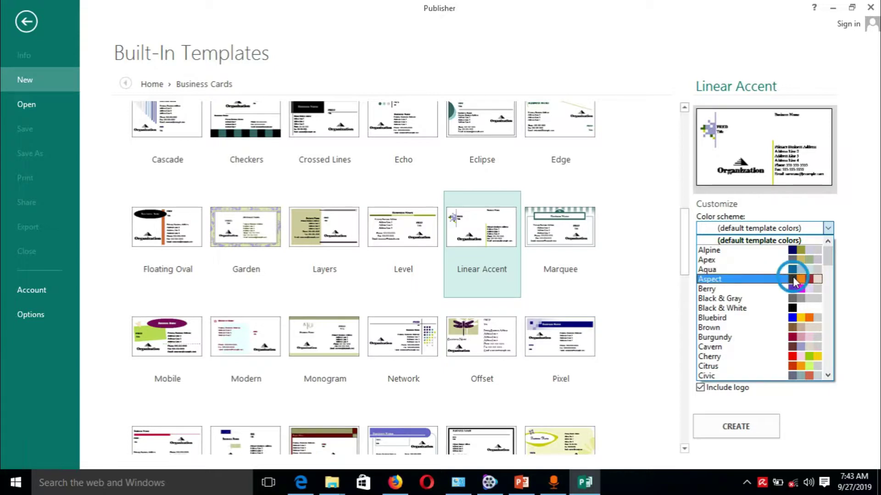
left_click(792, 278)
left_click(828, 229)
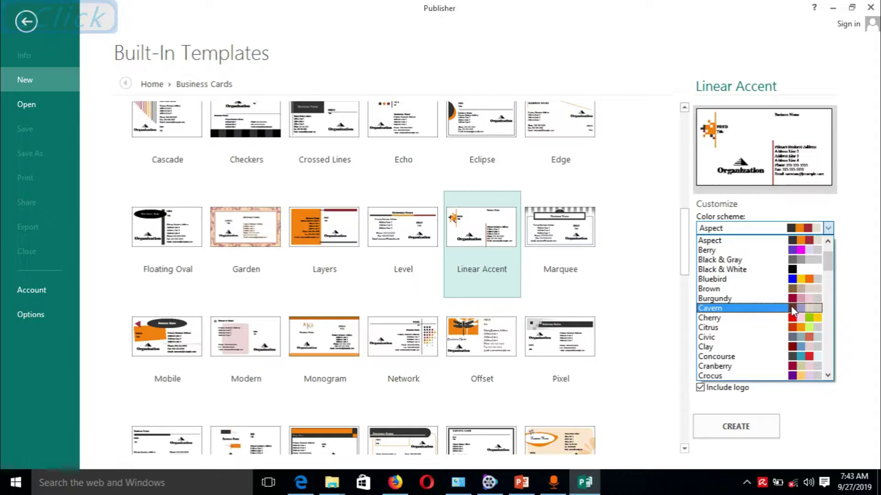
left_click(790, 307)
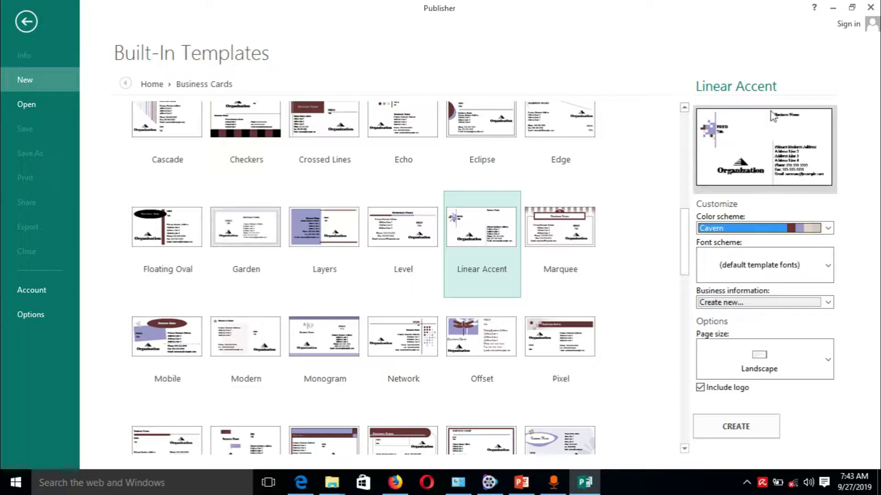
left_click(828, 229)
scroll(799, 272, "up", 2)
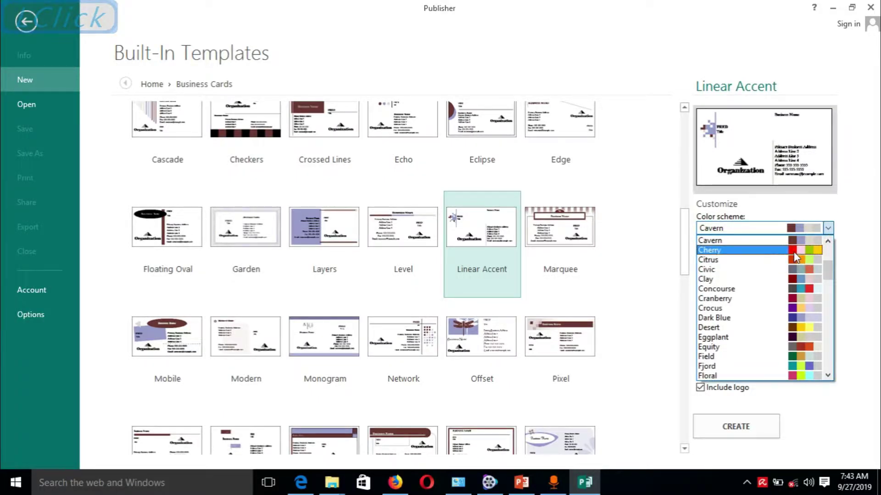
left_click(798, 251)
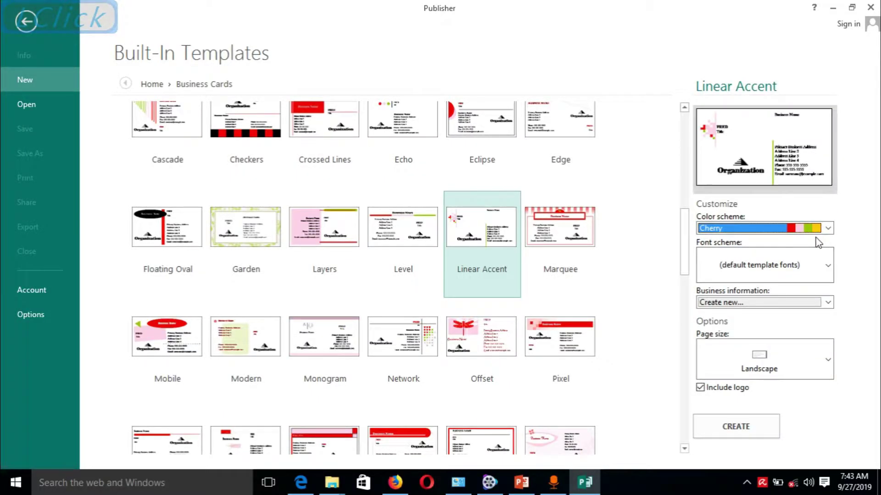
Apply the Deckle font scheme, Papyrus with Gill Sans MT, to the card.
left_click(828, 267)
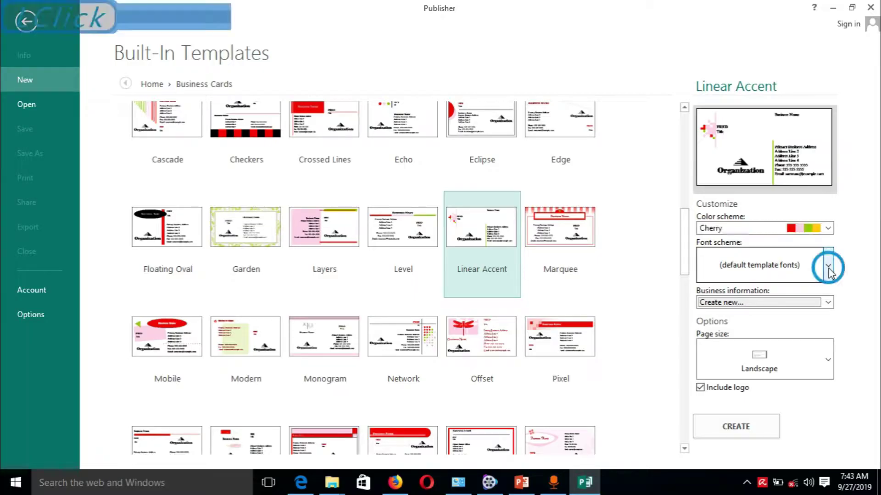
left_click(829, 271)
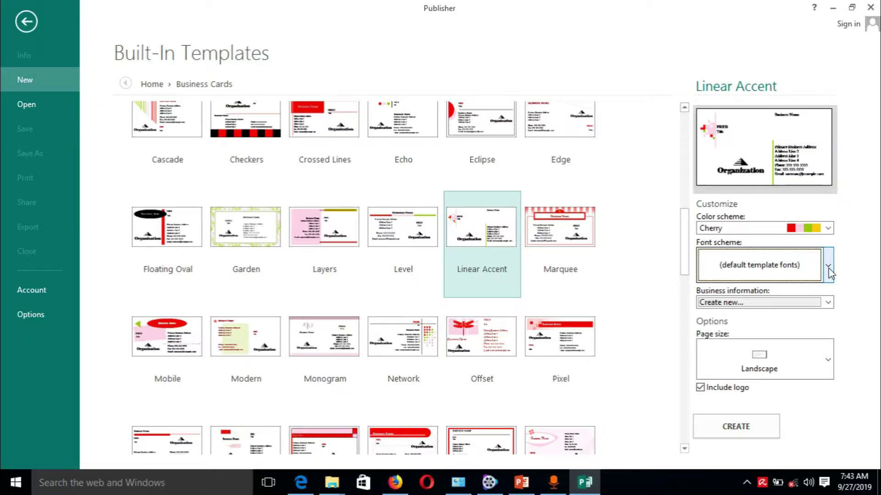
left_click(828, 267)
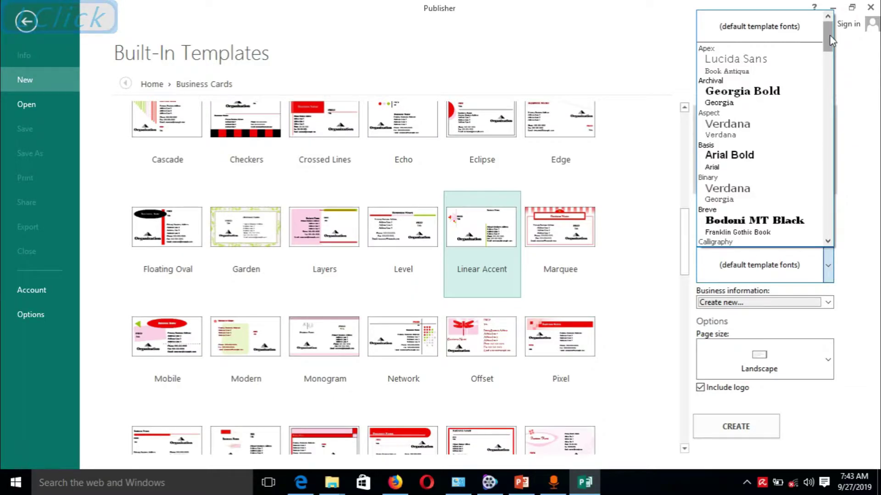
left_click_drag(830, 35, 828, 81)
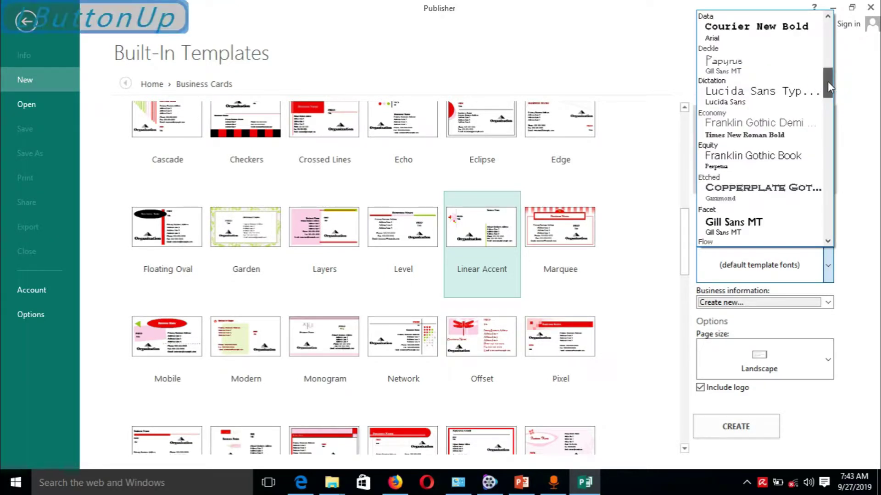
left_click(776, 74)
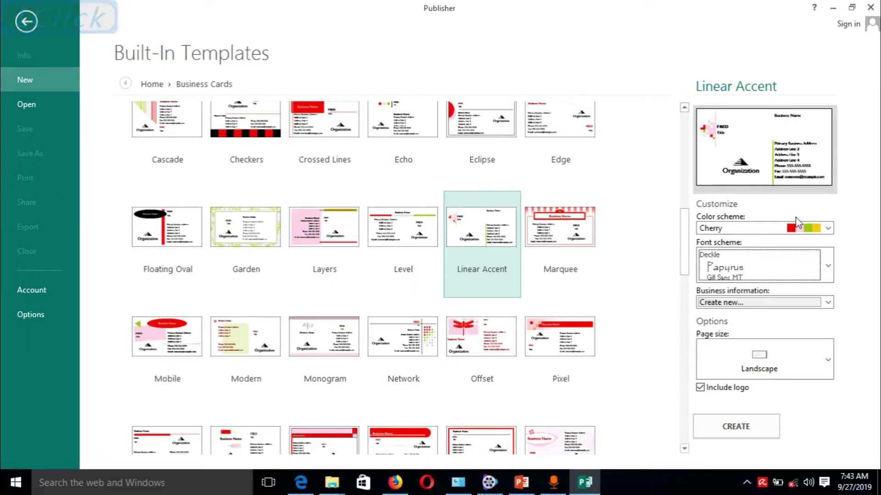
left_click(828, 304)
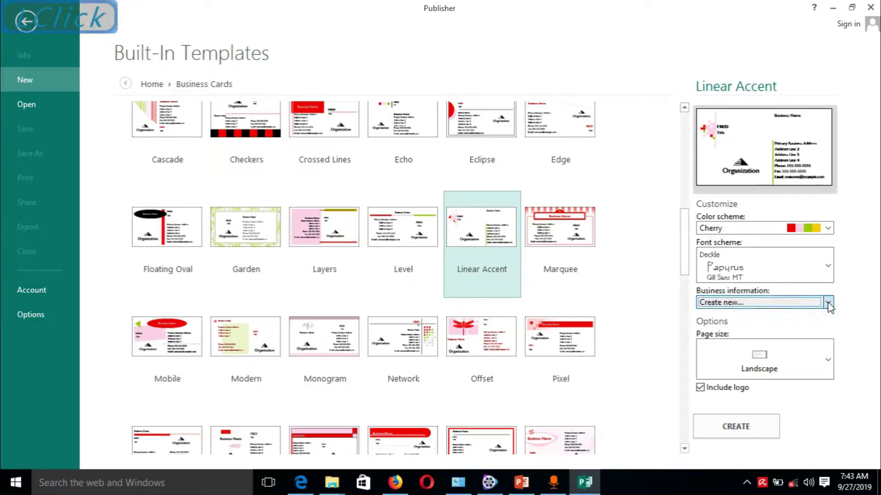
left_click(802, 303)
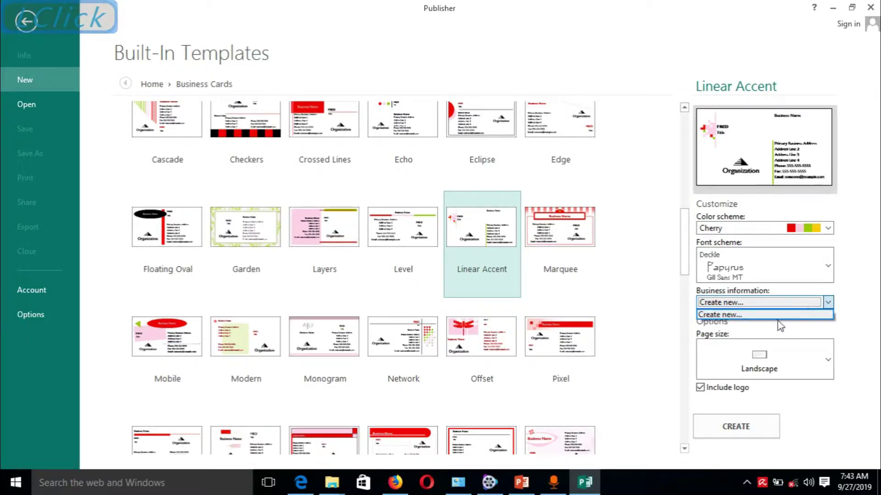
left_click(777, 316)
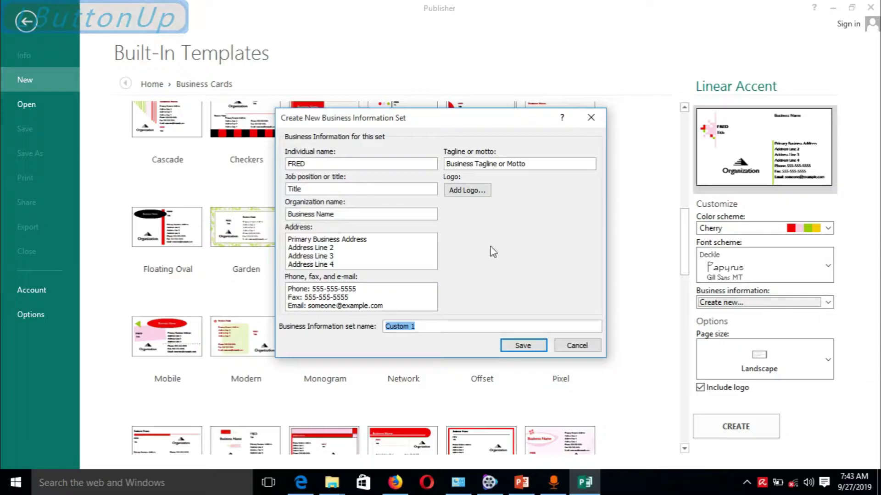
left_click_drag(485, 127, 512, 131)
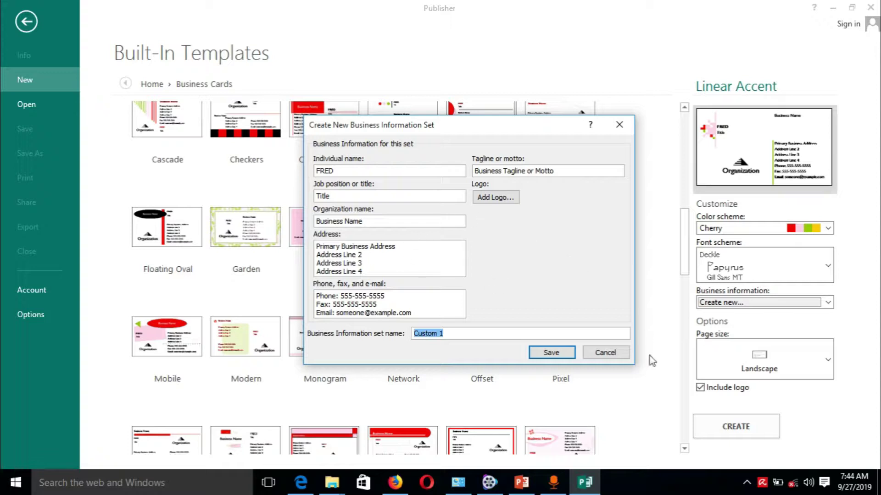
left_click(614, 354)
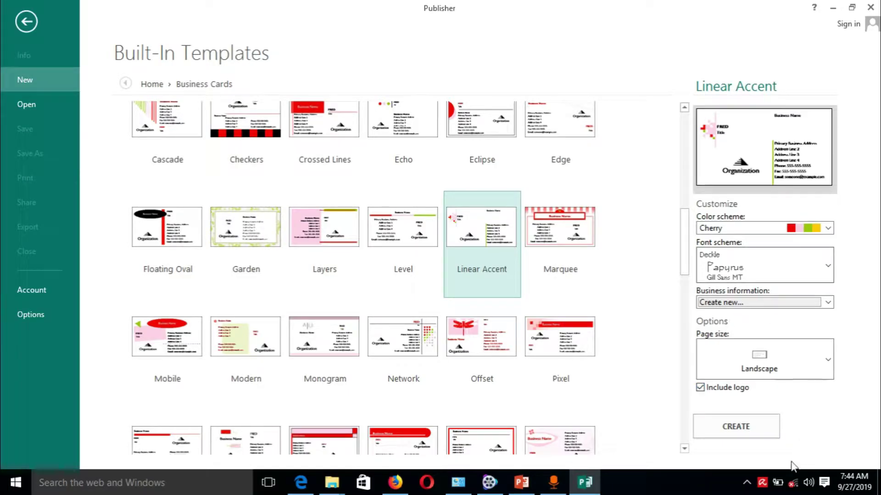
Create an editable publication from the customized Linear Accent template.
left_click(747, 425)
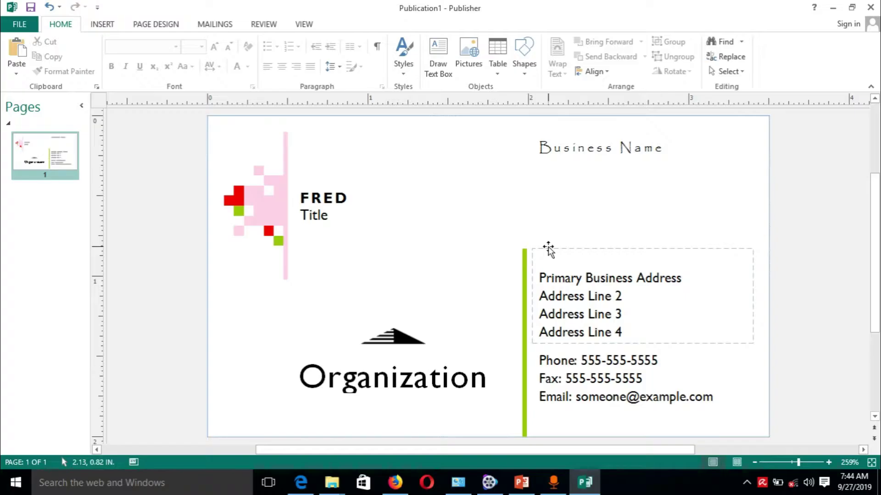
left_click(22, 23)
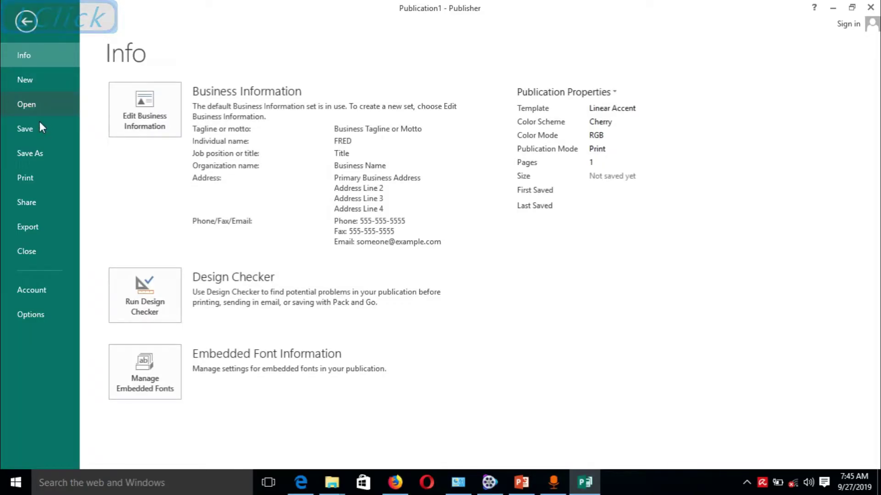
left_click(31, 176)
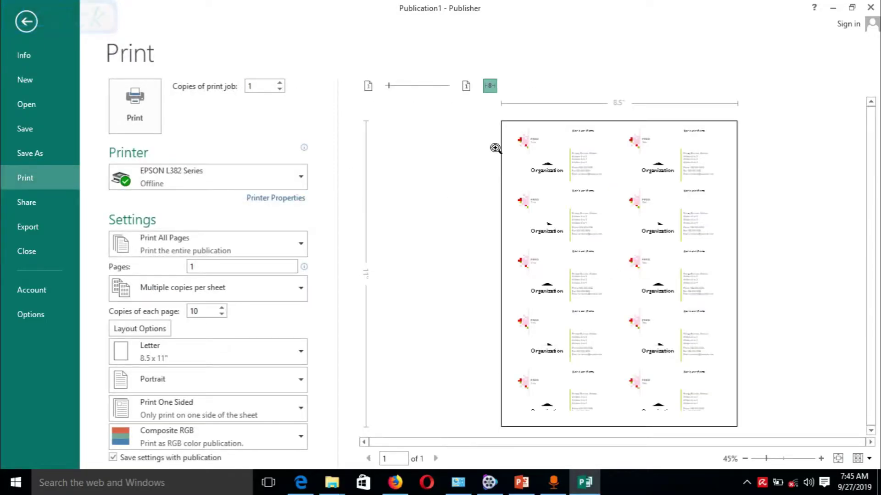
left_click(709, 202)
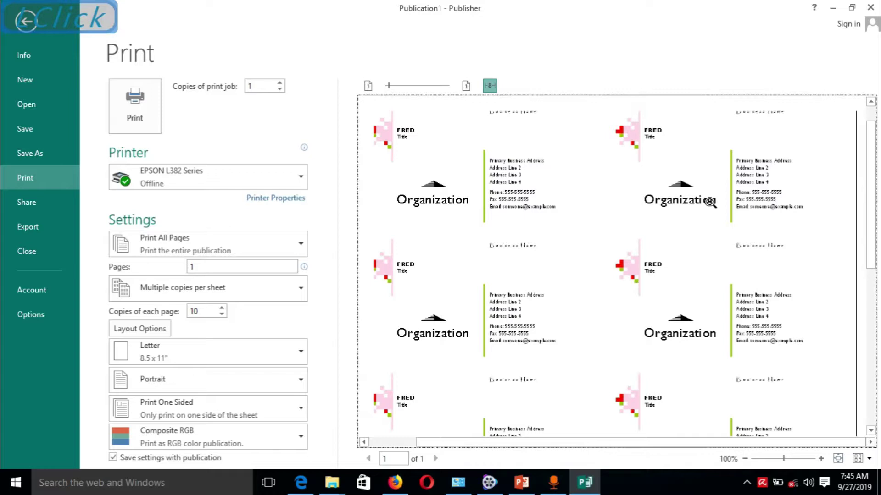
left_click_drag(875, 184, 872, 165)
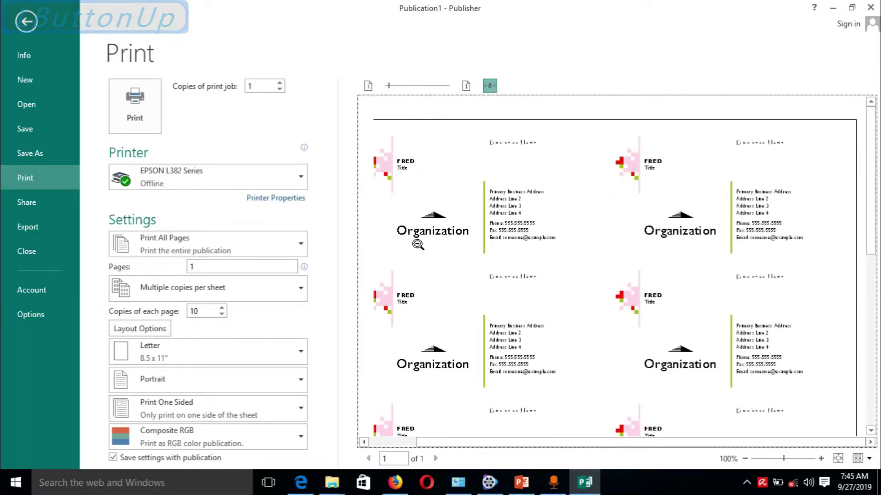
left_click(32, 27)
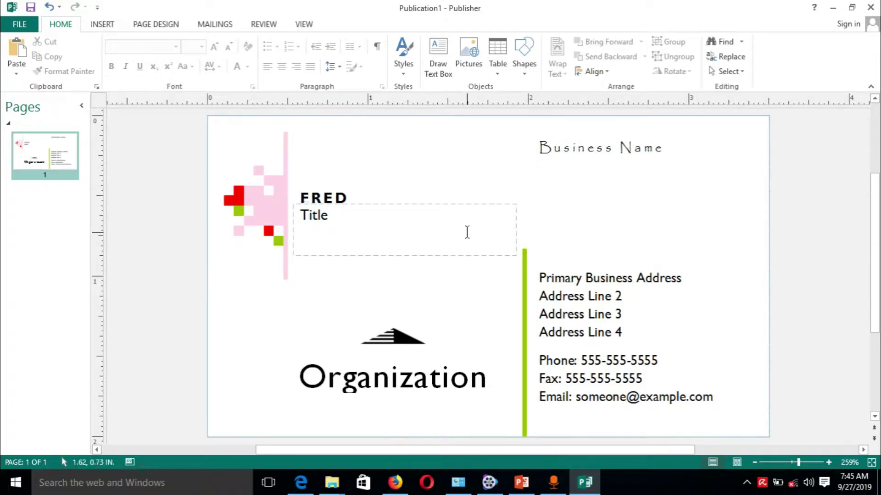
Delete the pink vertical line, pink pixel graphic, FRED text box and Title text box.
left_click(282, 167)
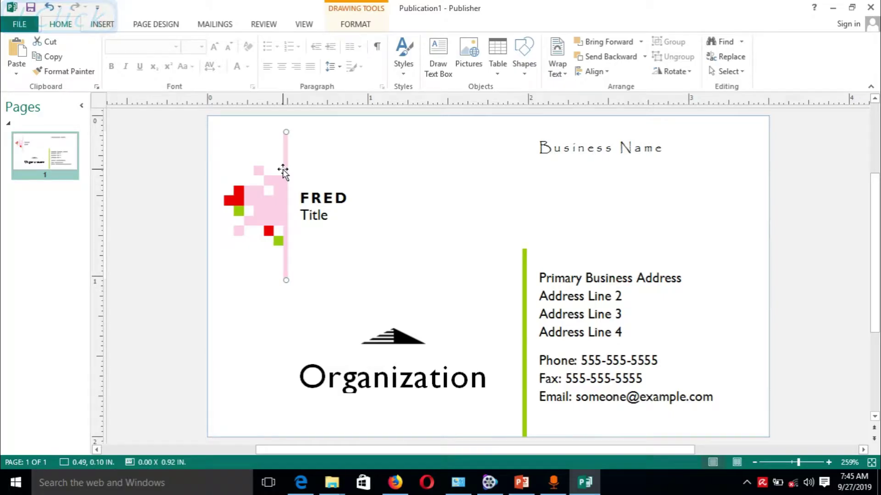
key("Delete")
left_click(248, 192)
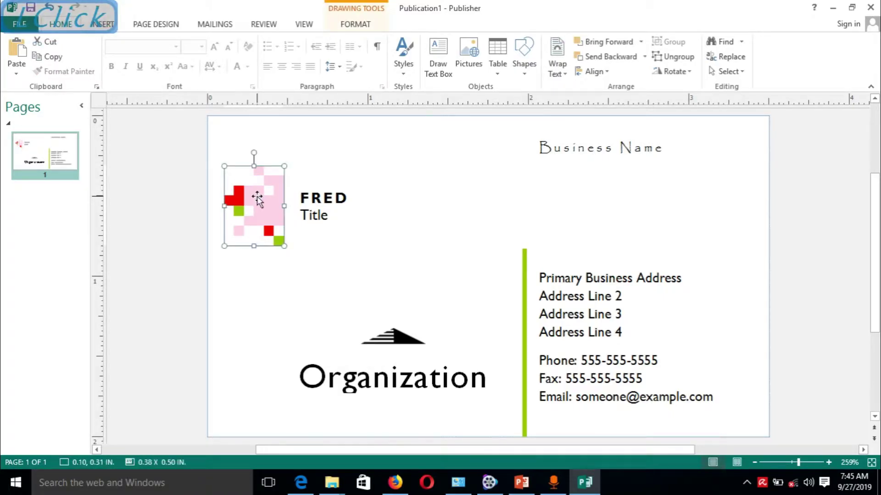
key("Delete")
left_click(306, 180)
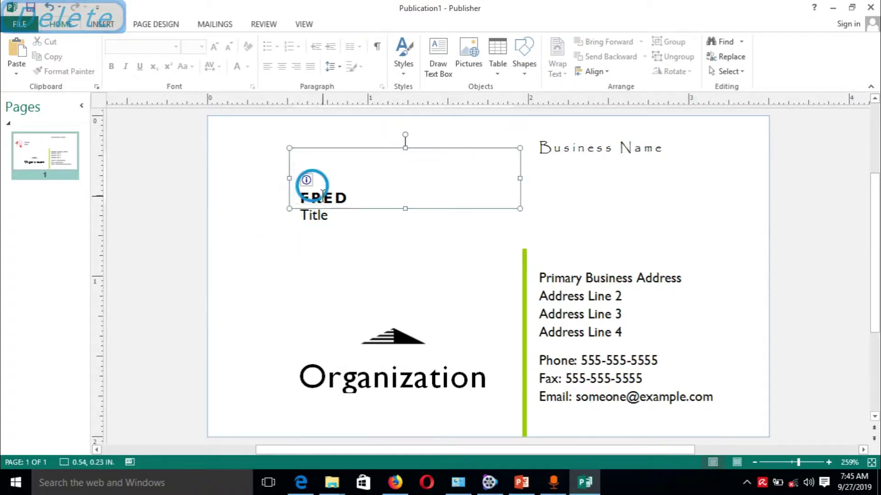
left_click(355, 208)
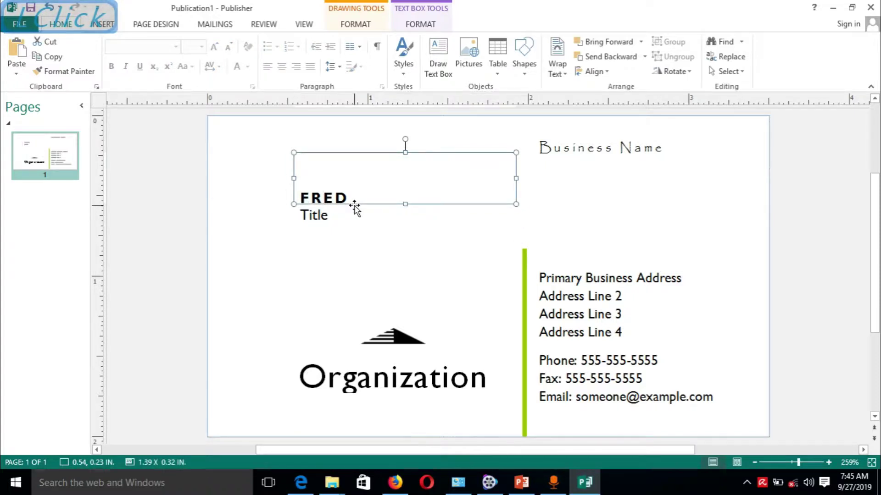
key("Delete")
left_click(353, 208)
left_click(348, 200)
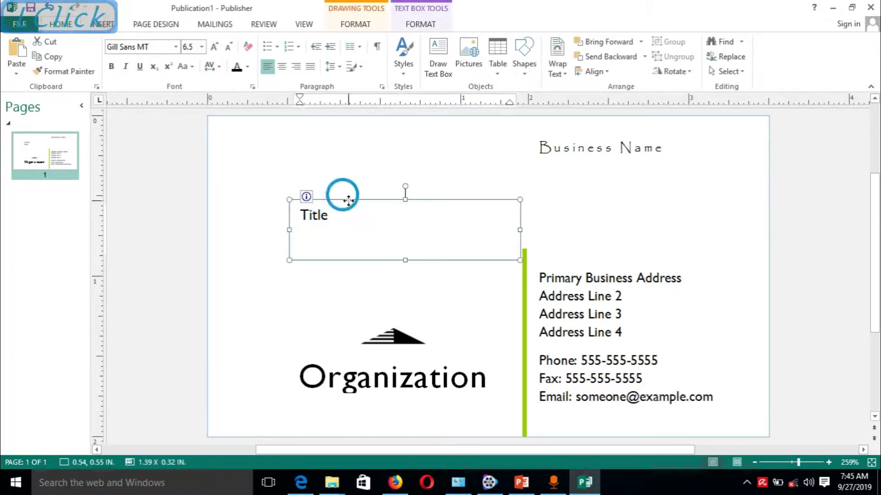
key("Delete")
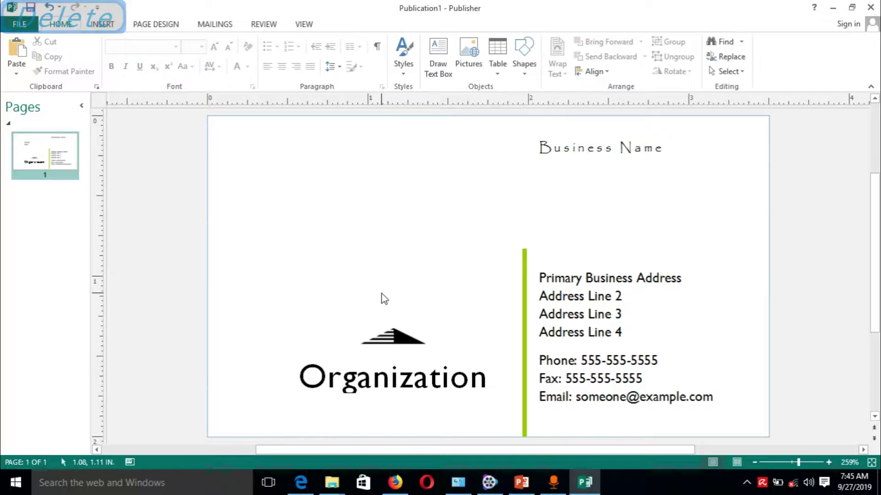
Delete the logo group, green line, address, phone and Business Name text boxes.
left_click(389, 338)
key("Delete")
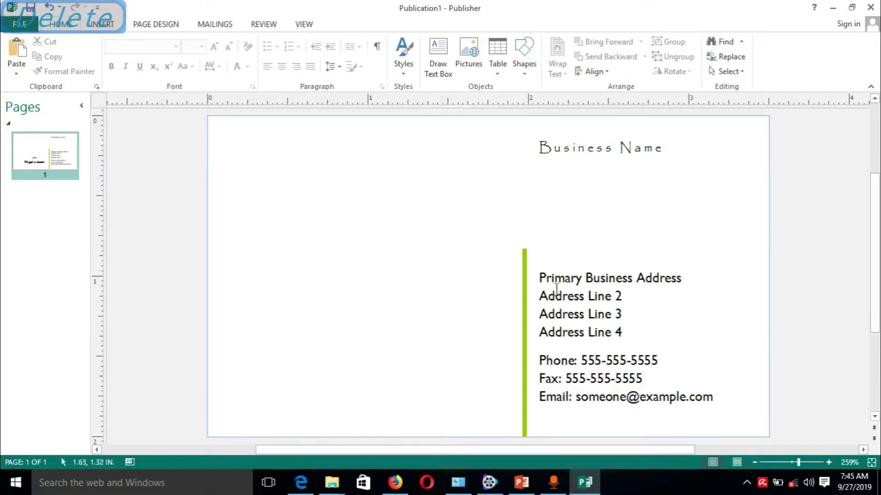
left_click(525, 288)
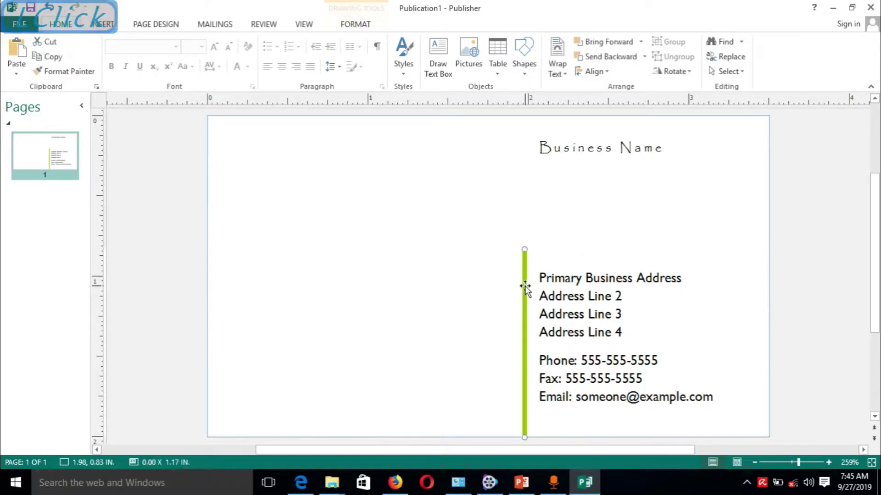
key("Delete")
left_click(557, 266)
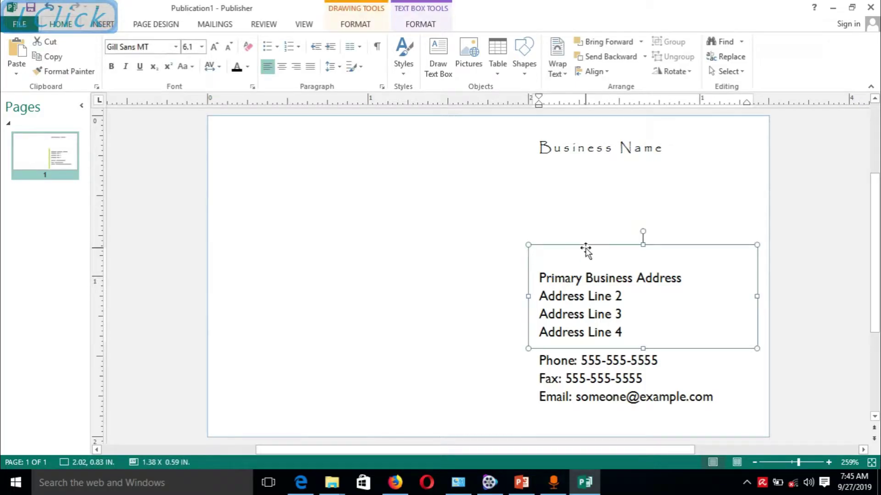
key("Delete")
left_click(577, 360)
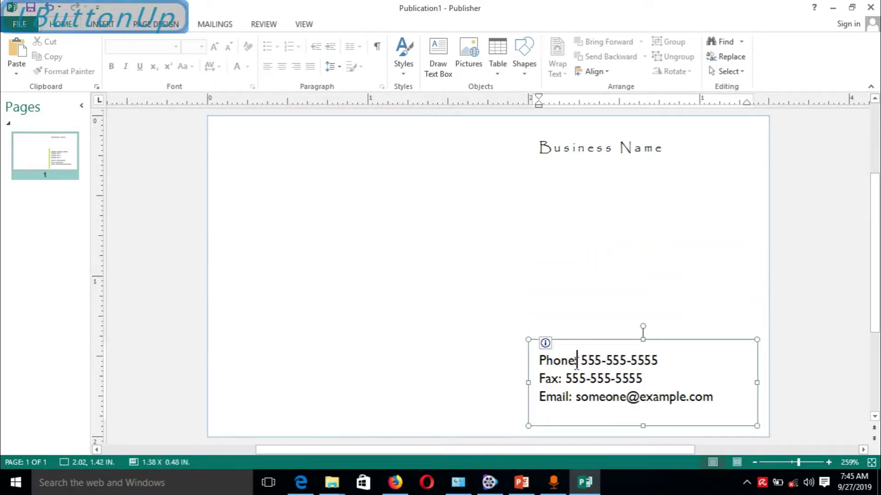
left_click(586, 341)
key("Delete")
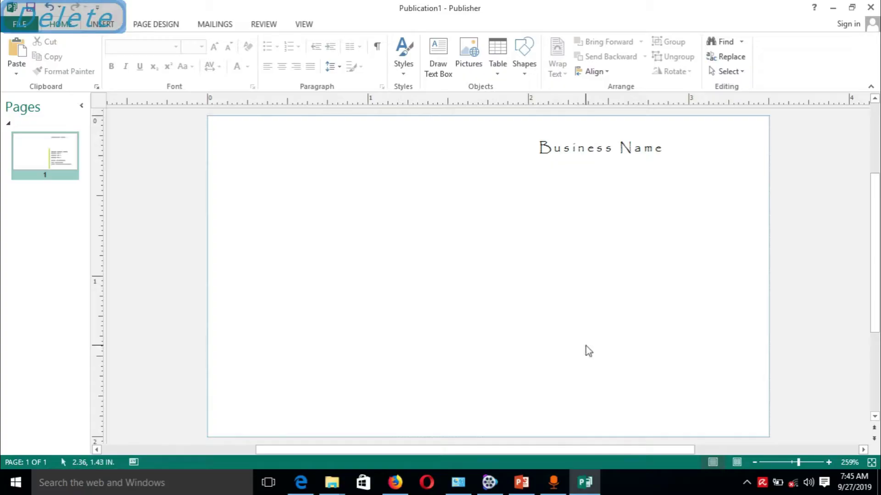
left_click(586, 135)
left_click(610, 132)
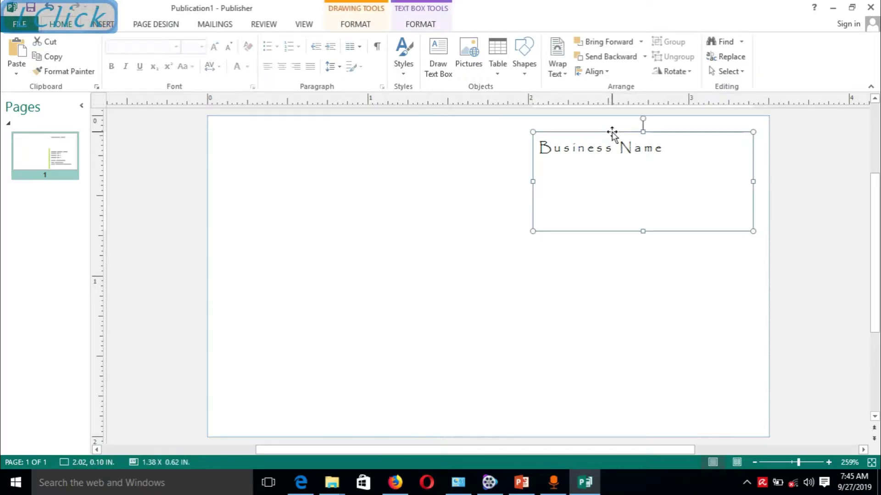
key("Delete")
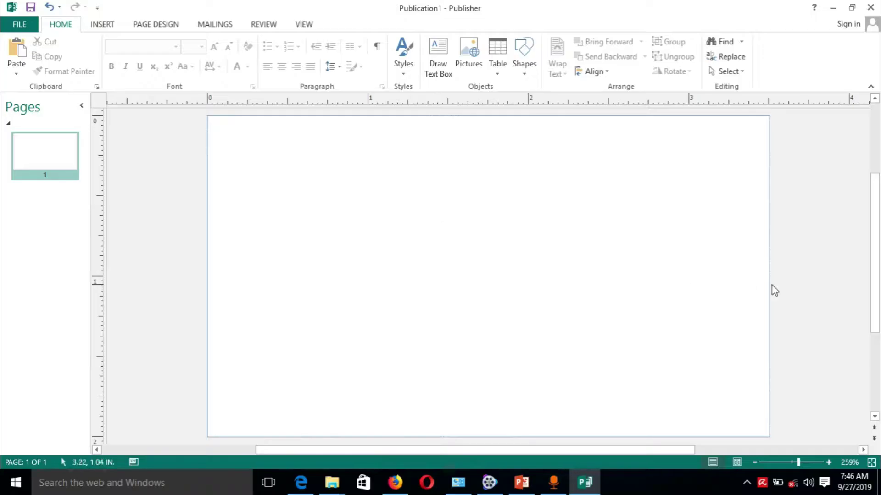
mouse_move(874, 248)
left_mouse_down()
mouse_move(877, 219)
mouse_move(877, 252)
left_mouse_up()
left_click(101, 25)
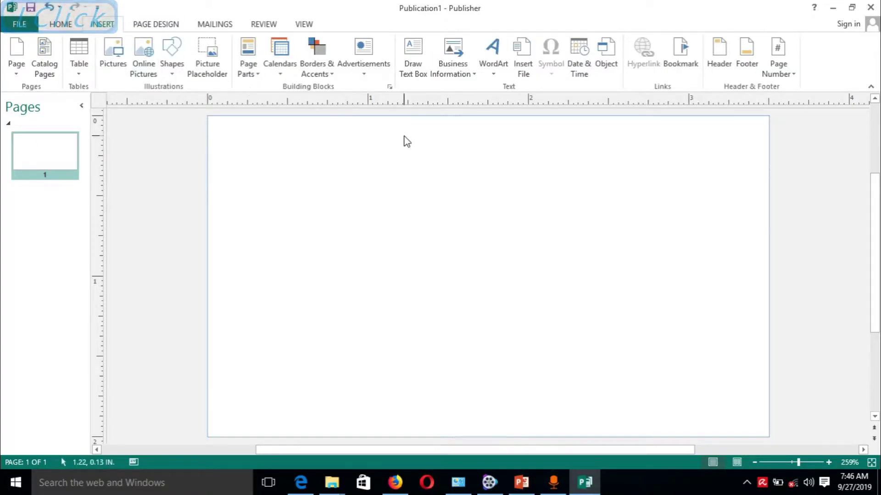
left_click(172, 74)
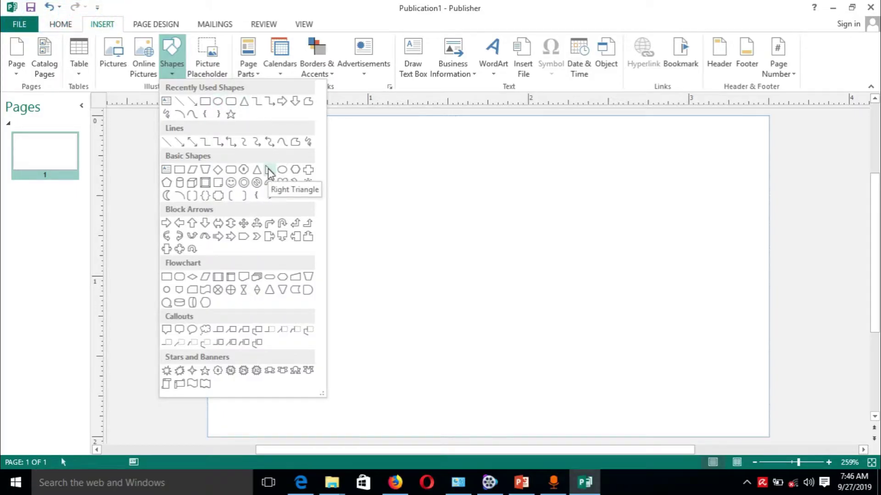
left_click(269, 172)
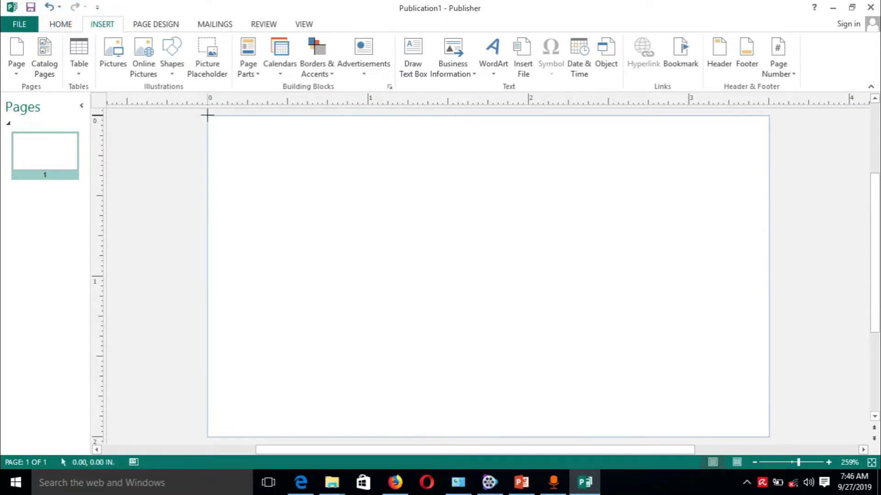
left_click_drag(207, 115, 234, 158)
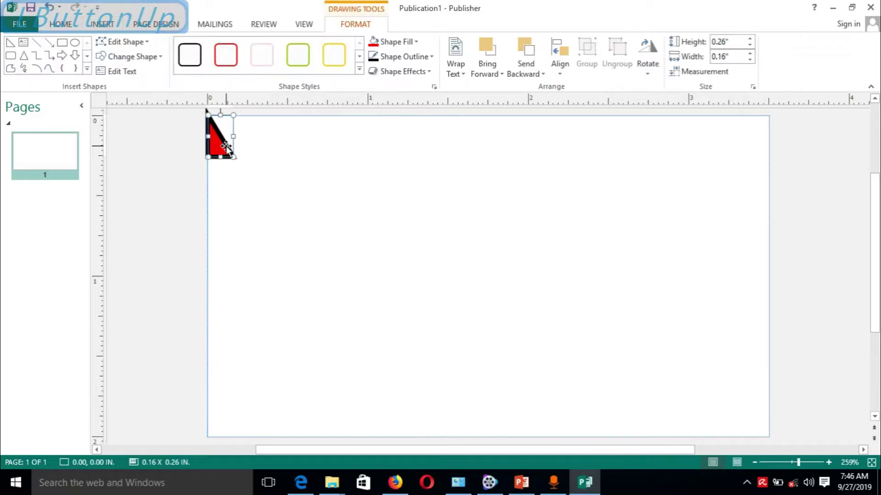
key("Delete")
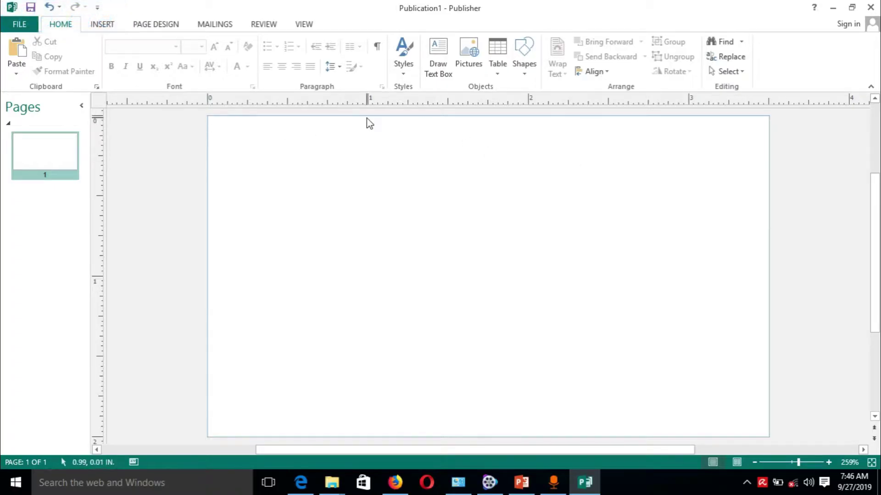
left_click(103, 24)
Draw a 3.50 by 2.00 inch text box spanning the whole card.
left_click(408, 51)
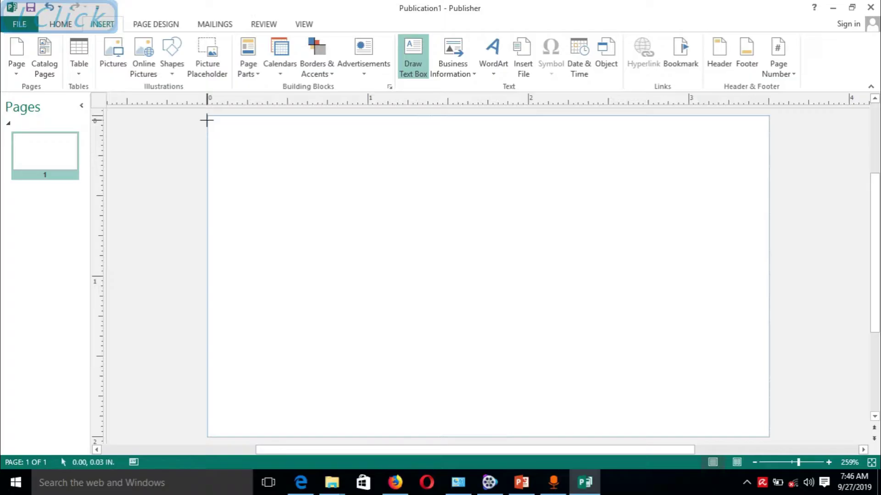
left_click_drag(206, 116, 769, 439)
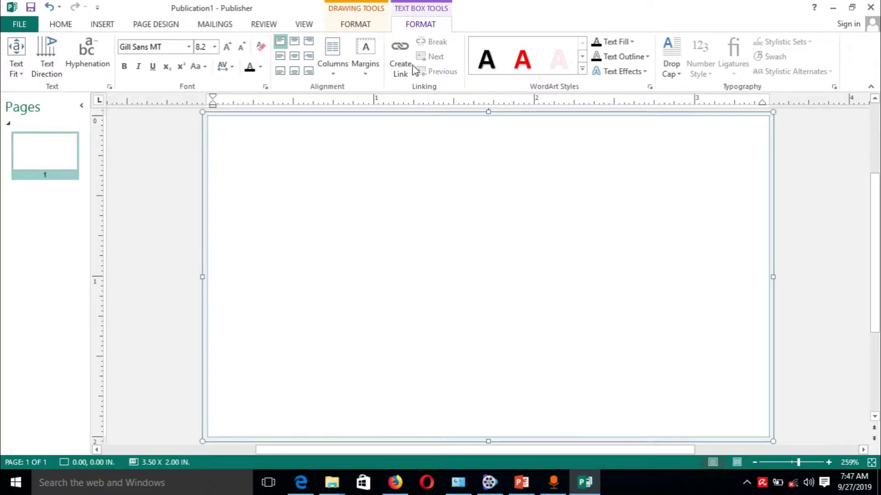
left_click(356, 24)
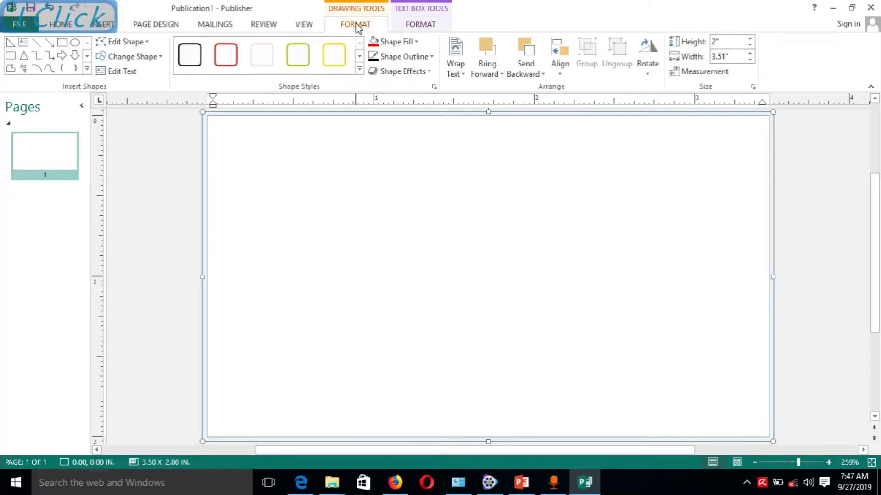
Fill the full-card text box with Accent 4 (Gold), Lighter 80%.
left_click(415, 42)
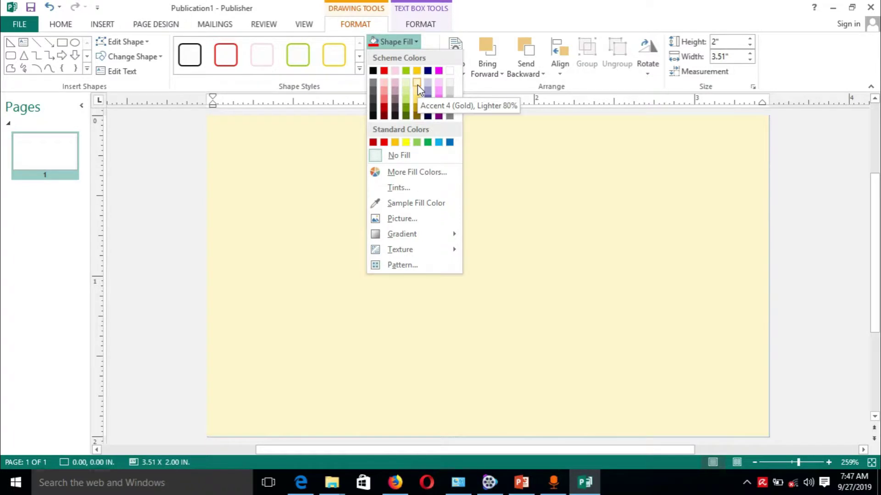
left_click(417, 85)
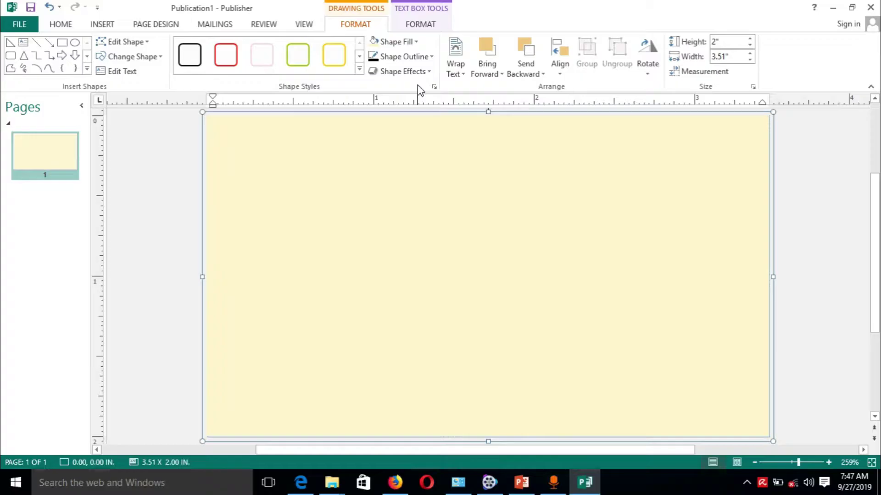
left_click(101, 26)
Draw a 1.77 by 1.99 inch right triangle from the card's top-left to its bottom middle.
left_click(176, 72)
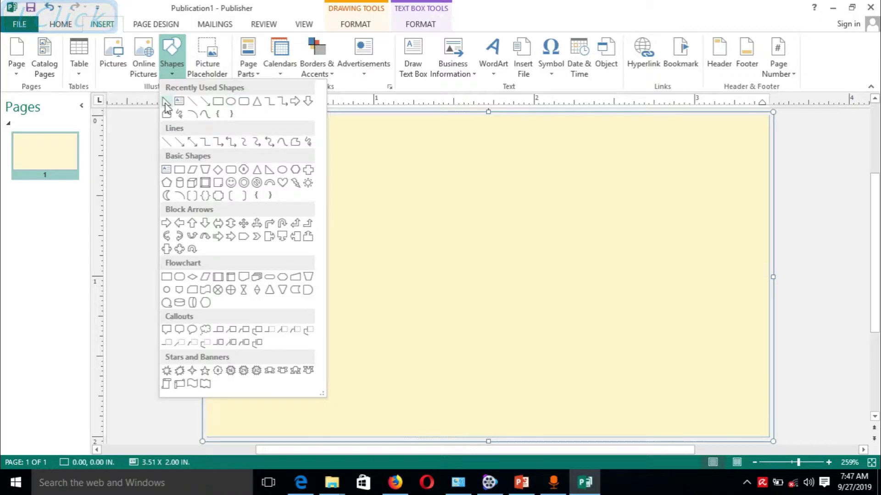
left_click(232, 102)
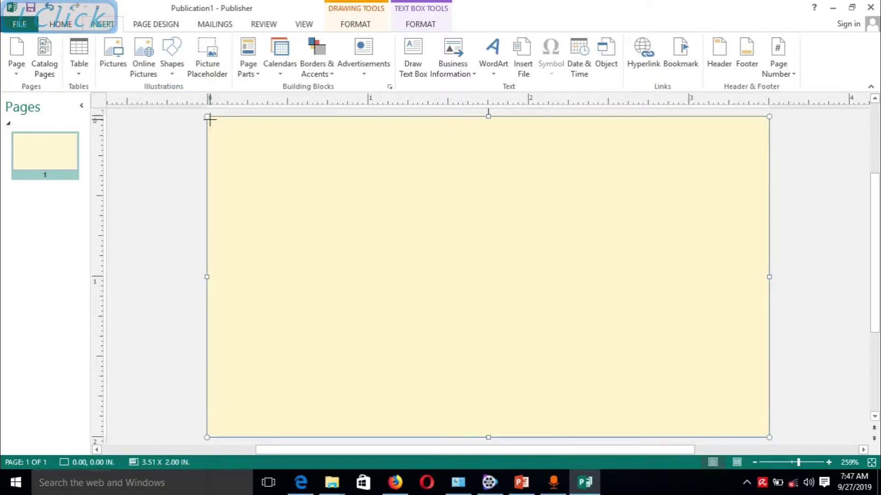
mouse_move(206, 117)
left_mouse_down()
mouse_move(277, 433)
mouse_move(507, 437)
mouse_move(490, 437)
left_mouse_up()
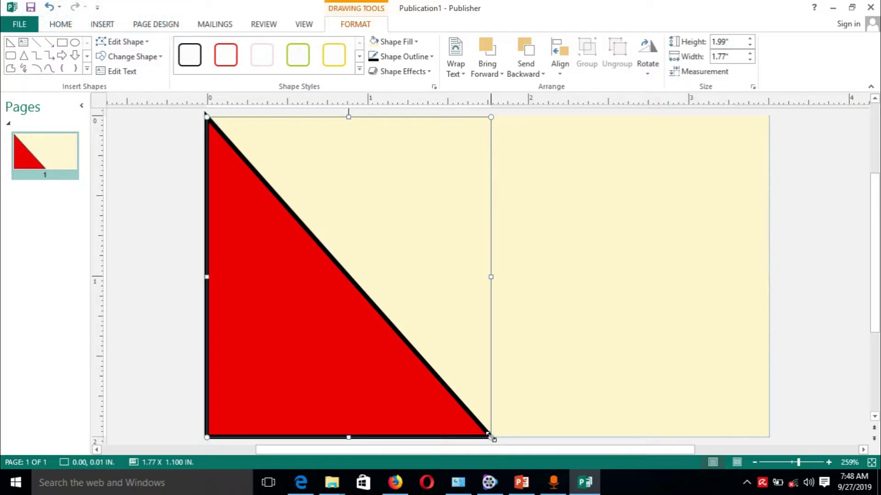
left_click(602, 304)
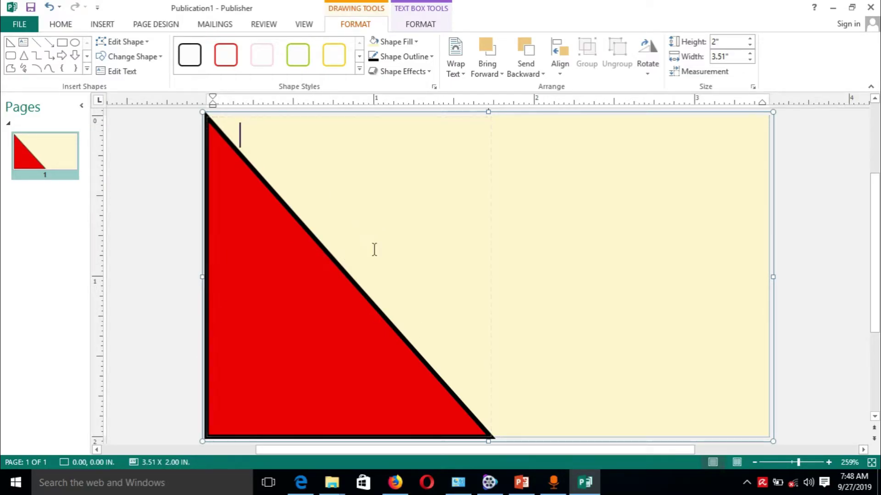
left_click(365, 302)
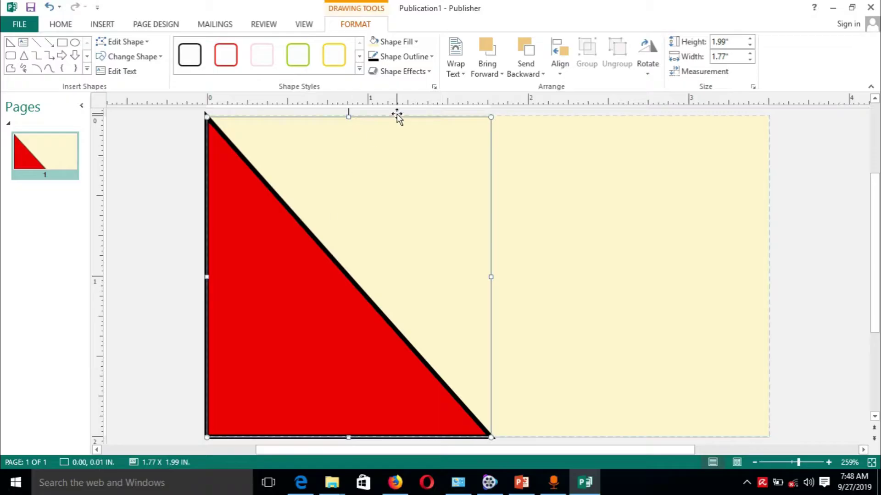
left_click(418, 42)
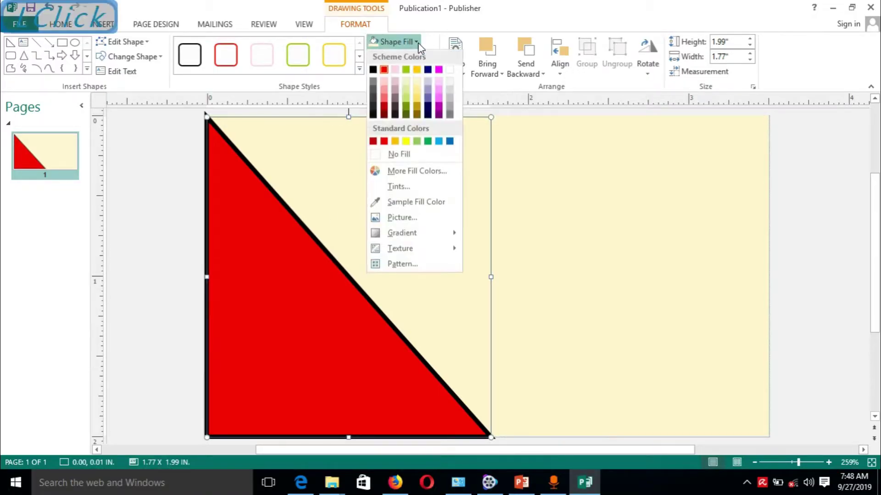
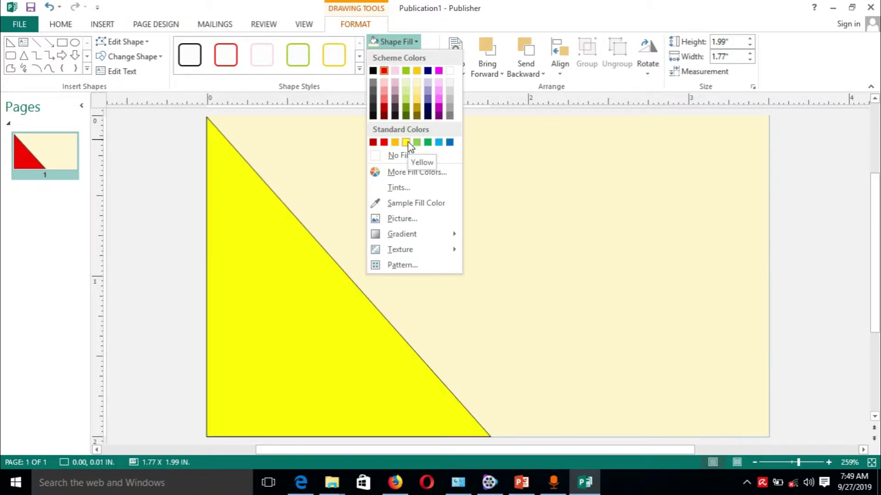
Fill the right triangle with the Yellow standard colour.
left_click(407, 143)
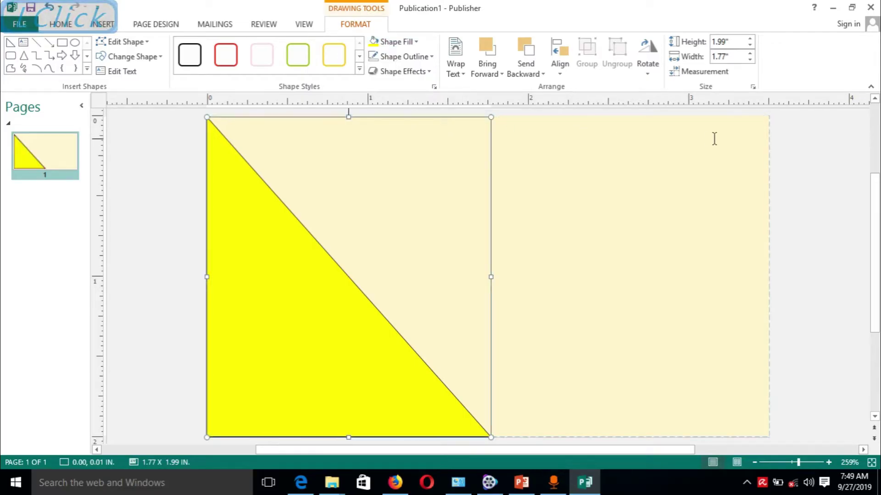
Fill the large background rectangle with the darkest navy scheme colour.
left_click(725, 117)
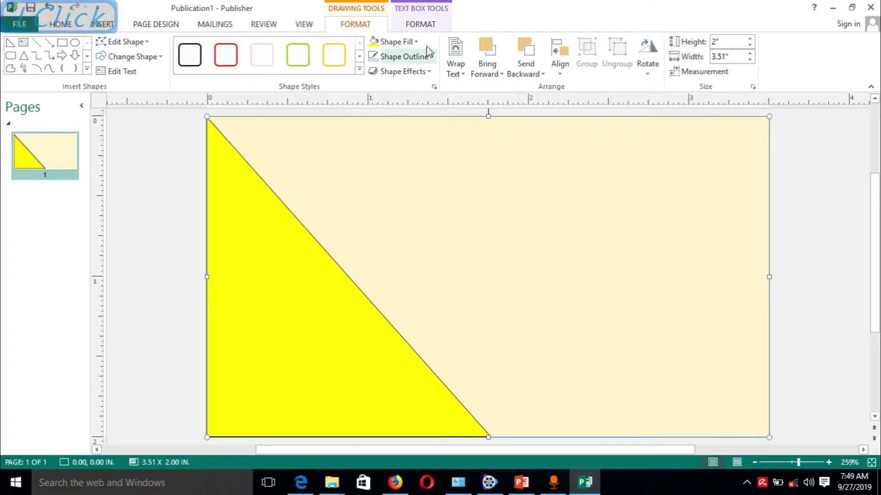
left_click(415, 43)
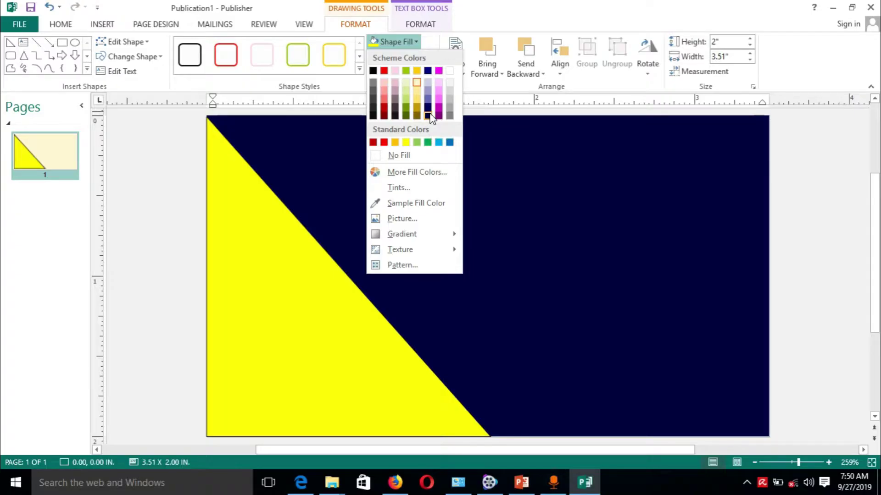
left_click(429, 116)
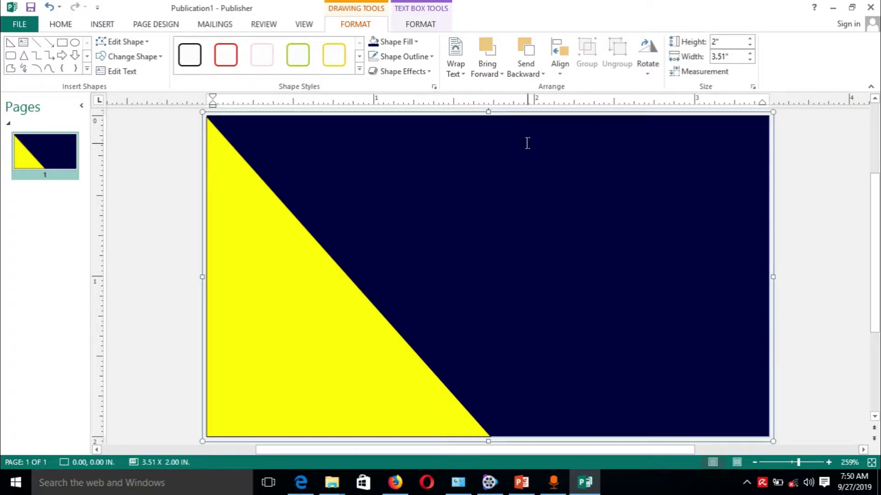
Draw a top-right text box reading 'ESCORTS MOTORS LTD' in capitals, shrunk to one line.
left_click(100, 25)
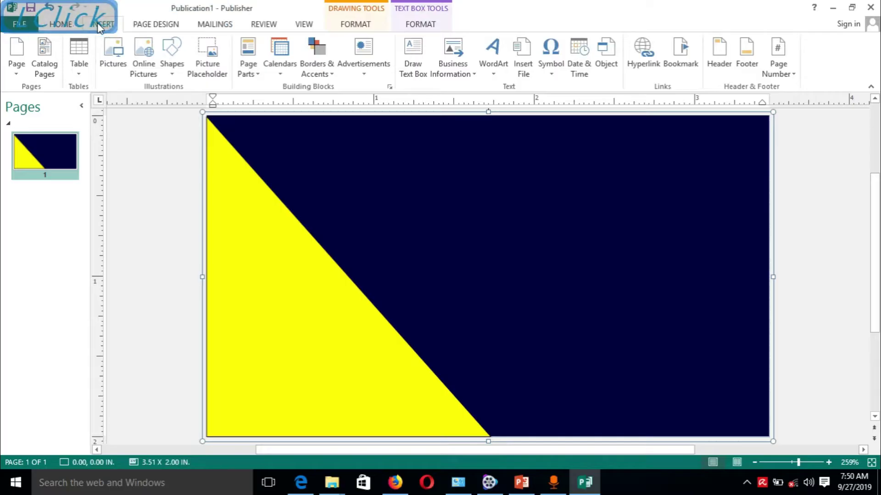
left_click(419, 70)
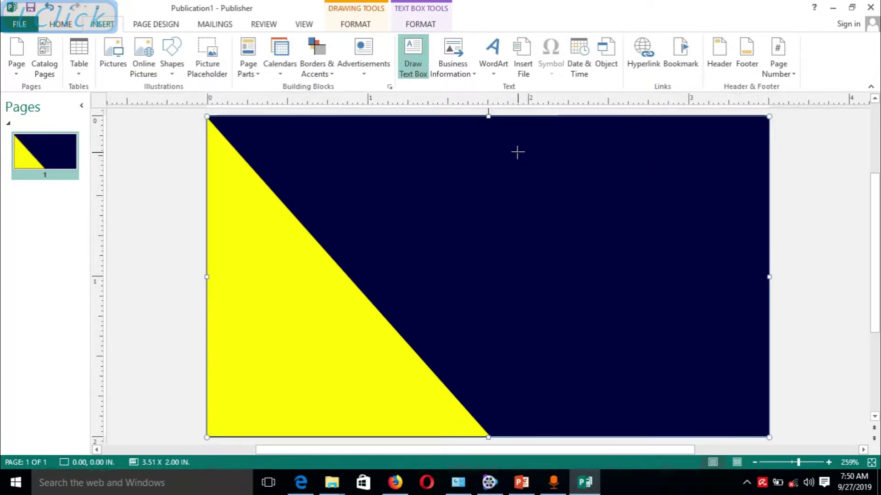
mouse_move(492, 138)
left_mouse_down()
mouse_move(521, 160)
mouse_move(639, 179)
mouse_move(713, 215)
mouse_move(744, 203)
left_mouse_up()
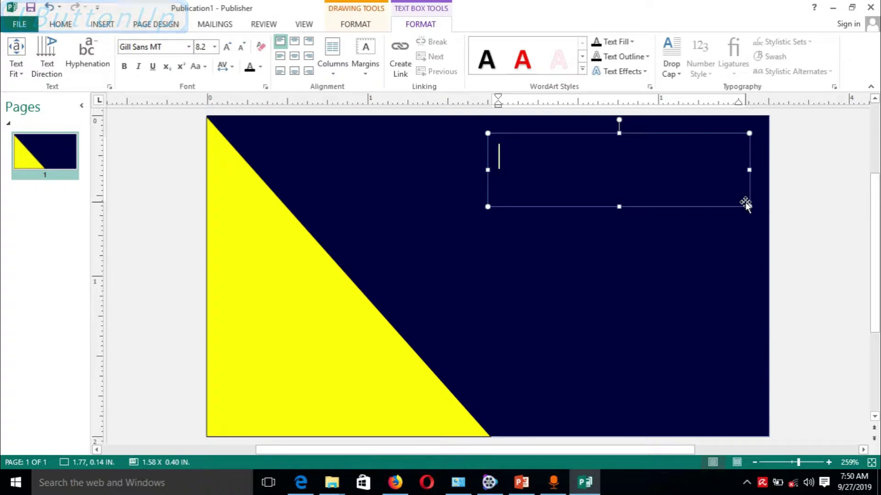
key("Caps_Lock")
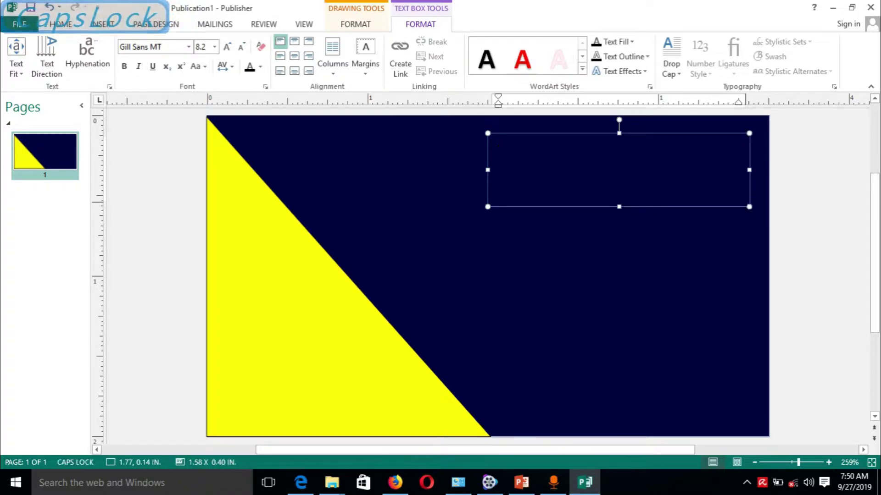
type("TS MOTORS LTD")
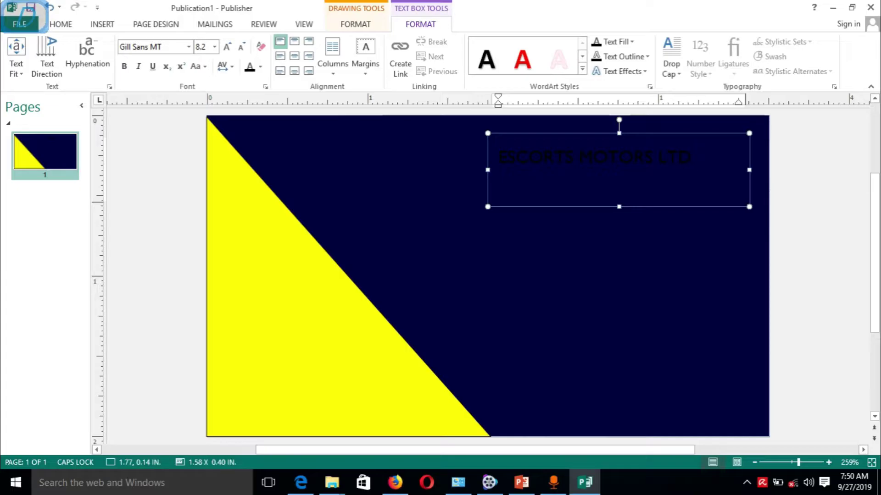
left_click_drag(619, 207, 617, 185)
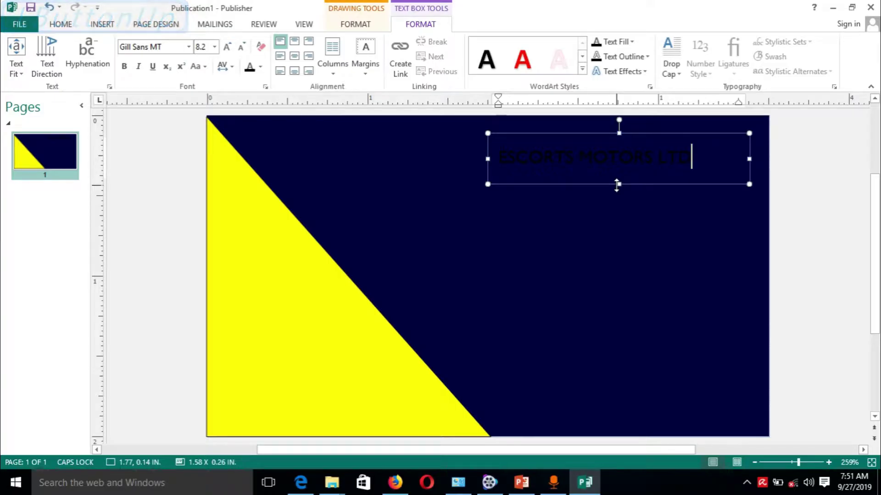
left_click_drag(619, 186, 619, 177)
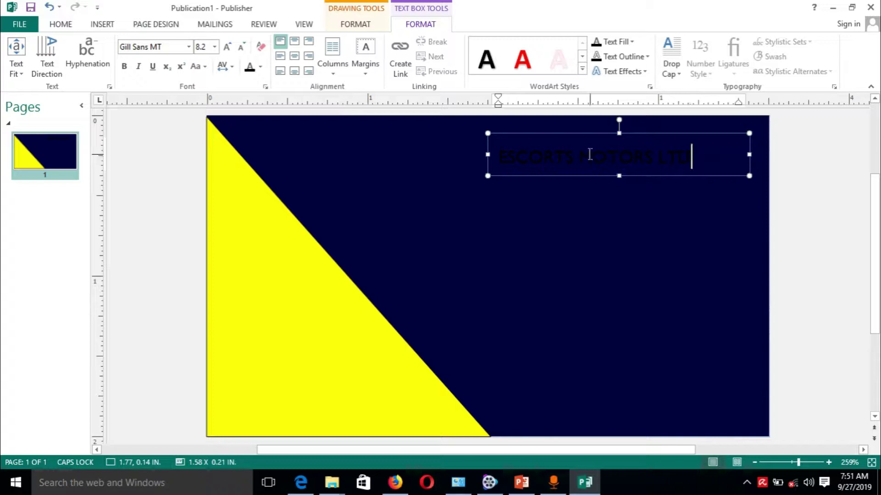
left_click(554, 228)
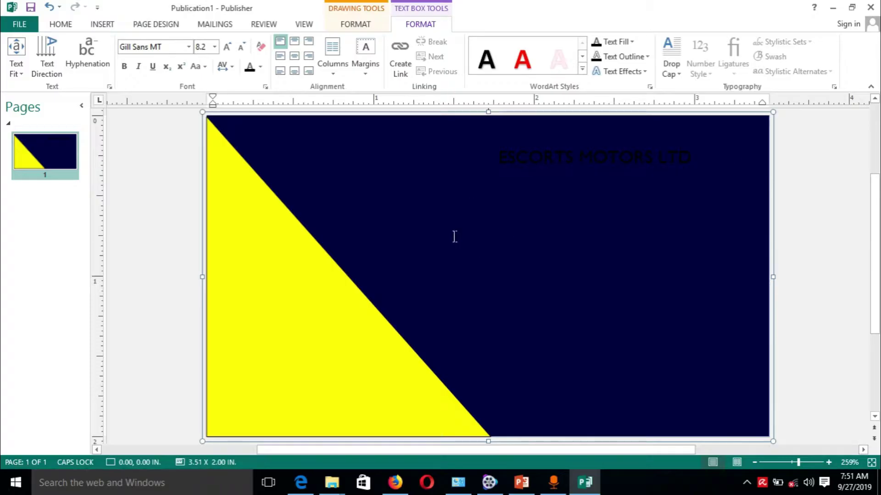
Make the company name text white and bold.
left_click(609, 155)
left_click_drag(701, 155, 519, 164)
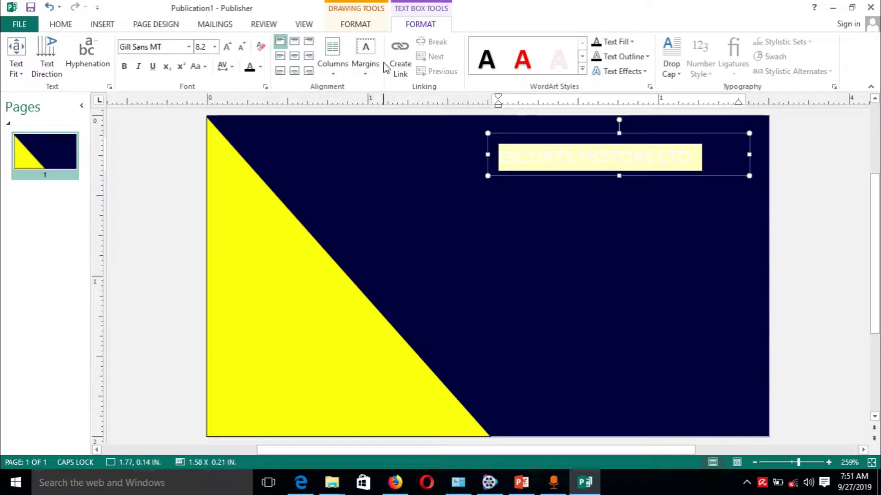
left_click(260, 68)
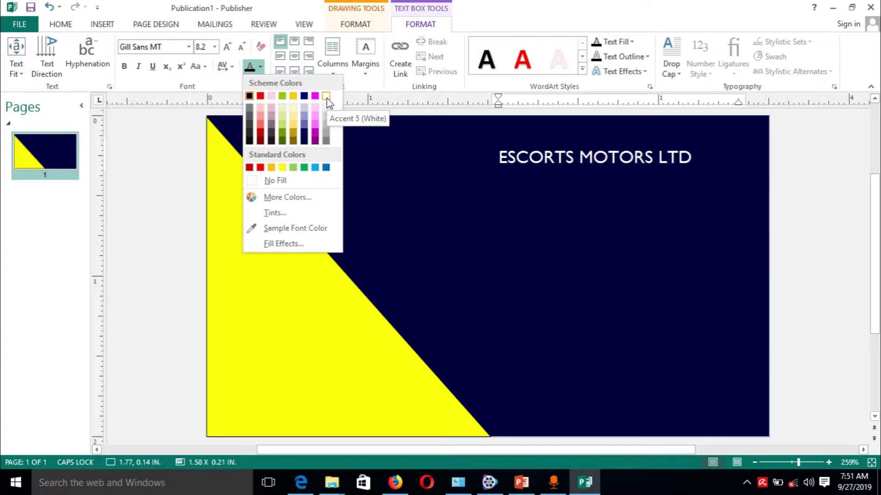
left_click(326, 97)
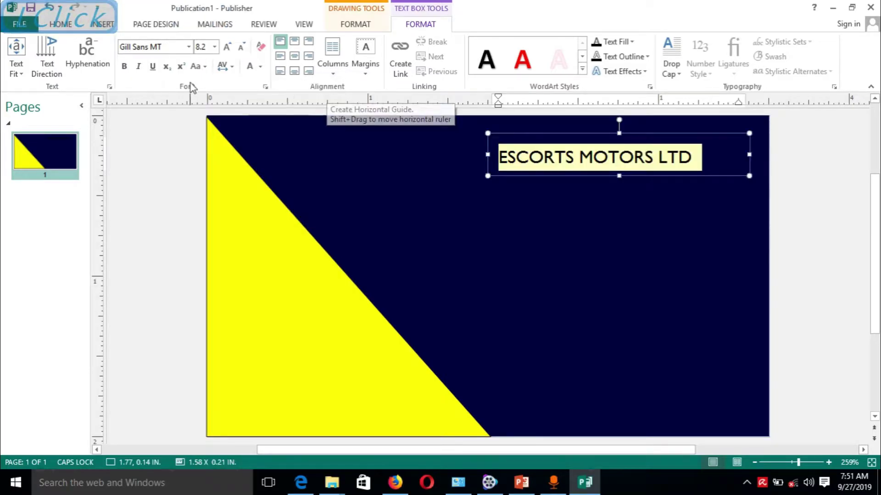
left_click(124, 66)
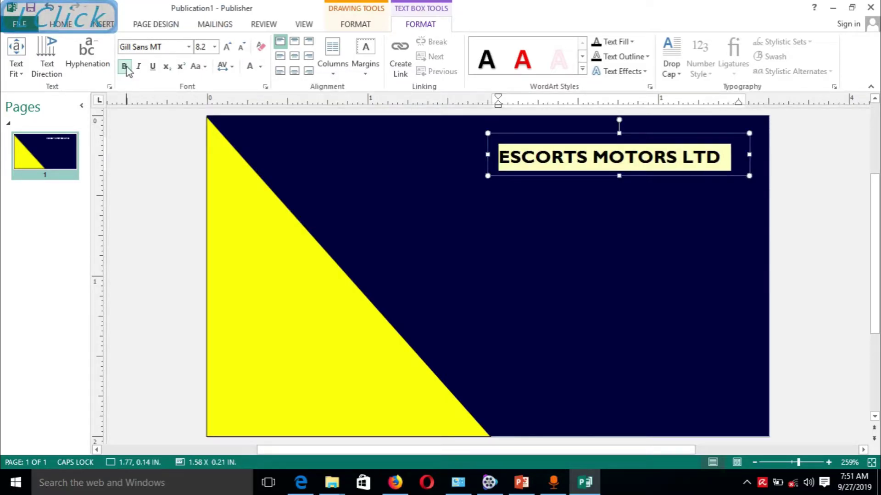
Set the company name in Maiandra GD and size it so LTD still fits.
left_click(189, 47)
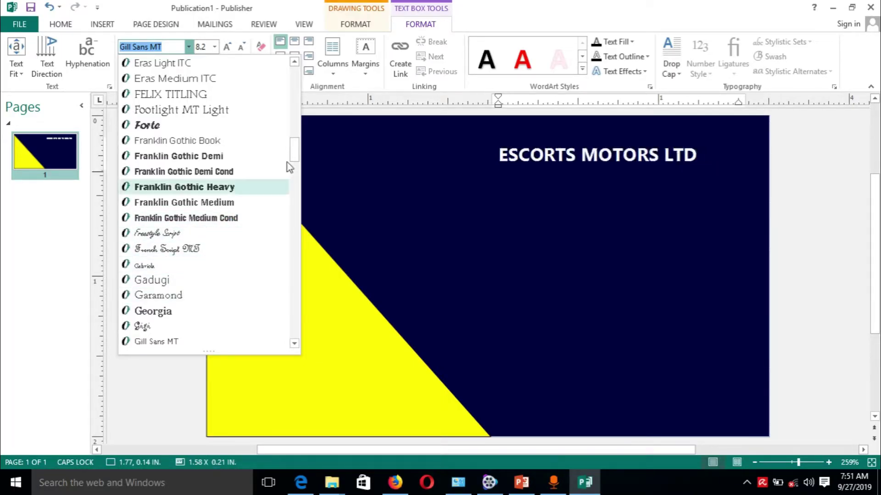
left_click_drag(295, 148, 295, 202)
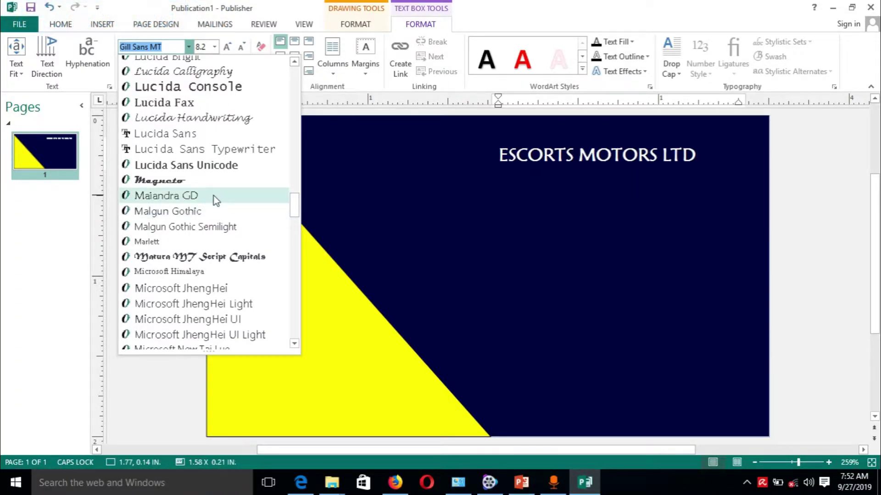
left_click(213, 196)
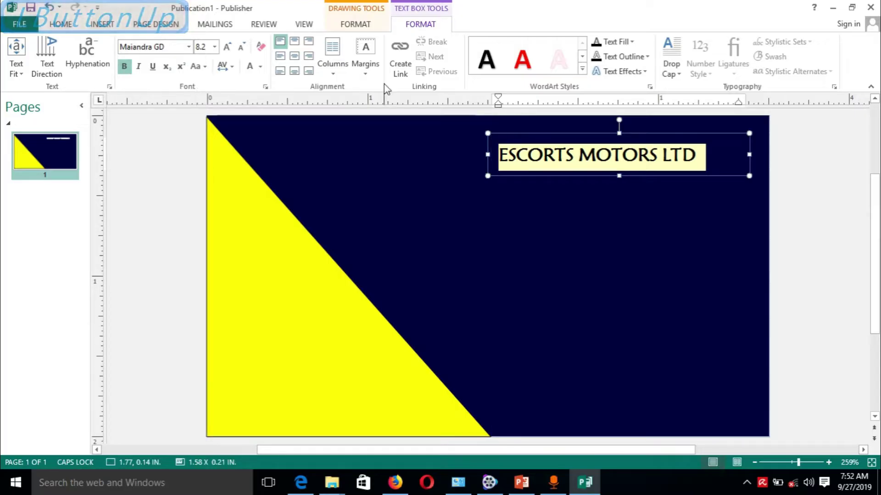
left_click(227, 48)
left_click(227, 47)
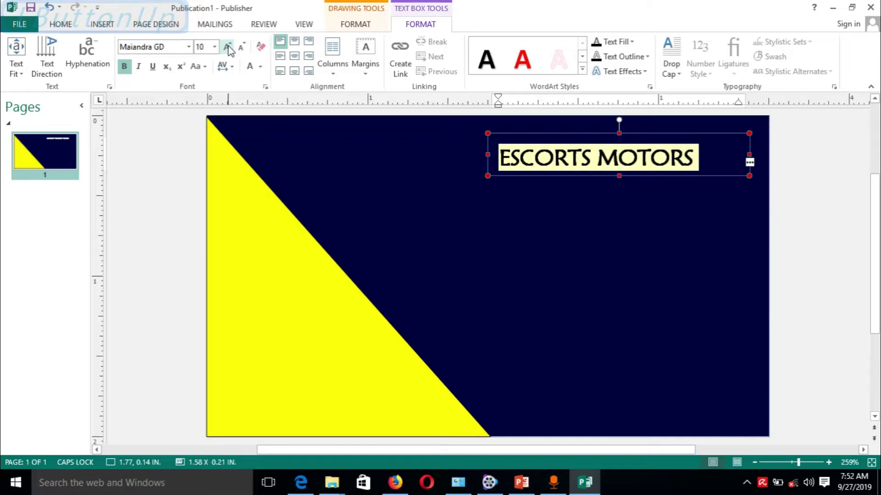
left_click(240, 48)
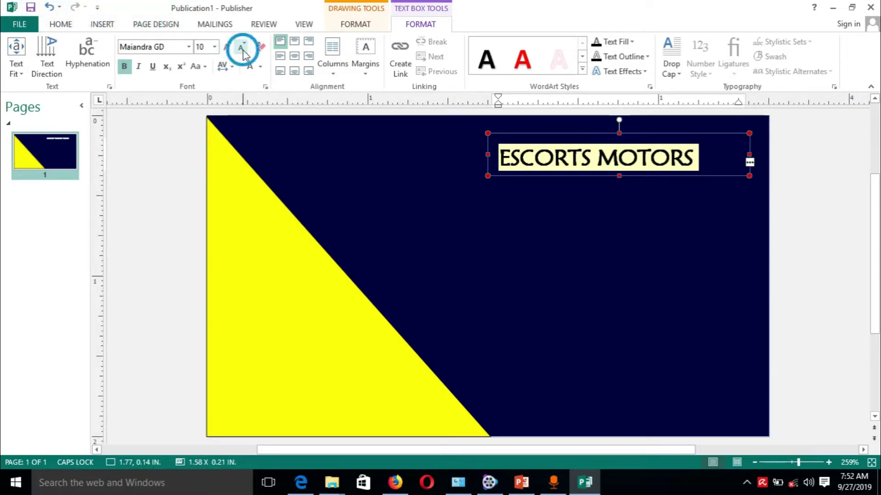
left_click(603, 195)
Preview red and pale outlined WordArt styles on the name without applying any.
left_click(667, 143)
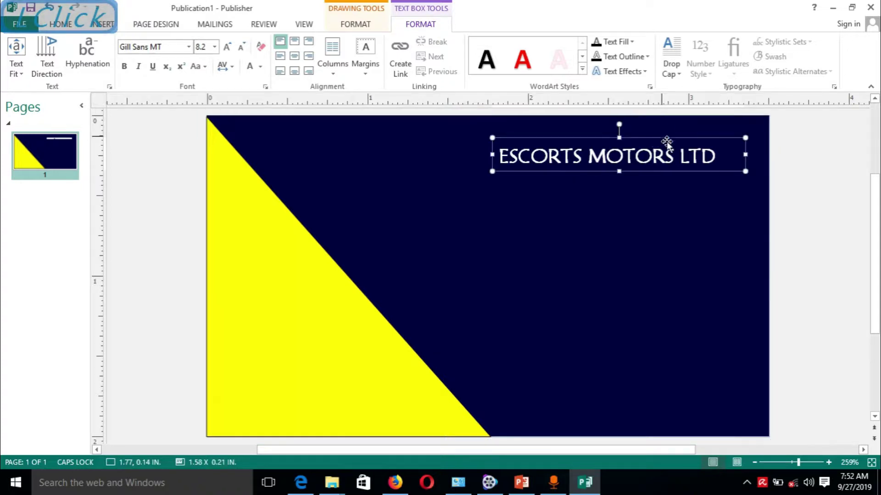
left_click(679, 154)
left_click_drag(711, 154, 517, 172)
left_click(532, 70)
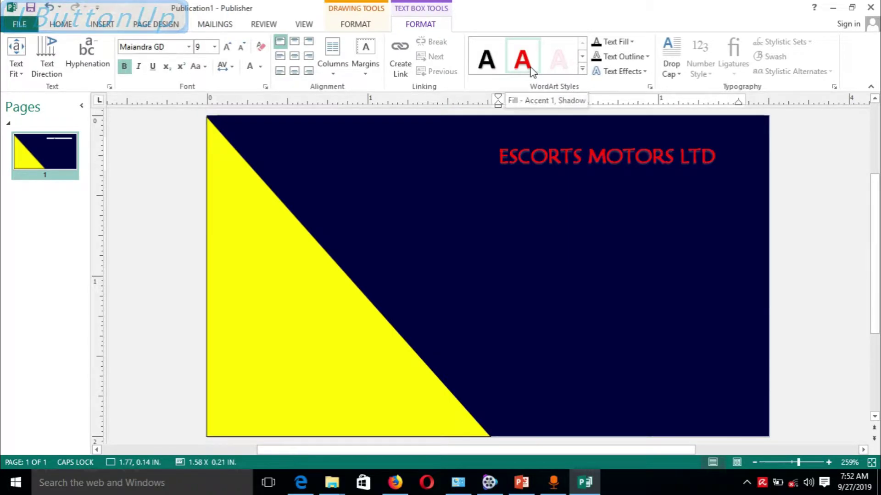
left_click(563, 63)
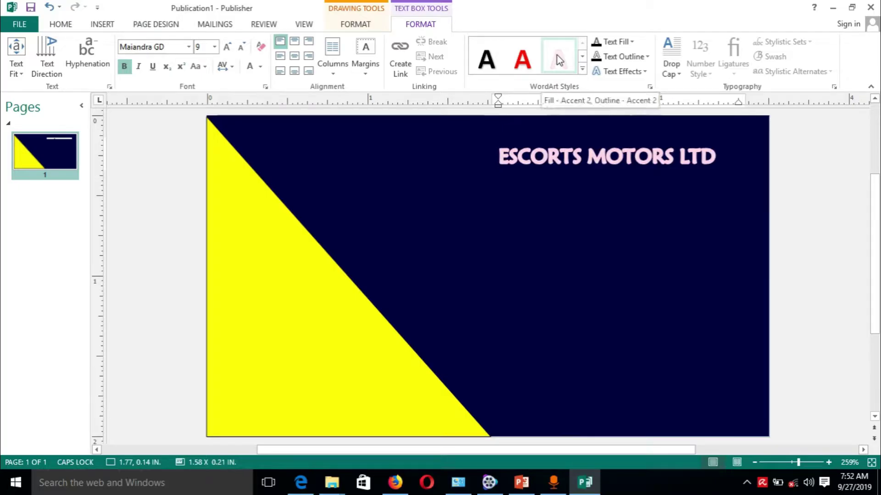
left_click(580, 70)
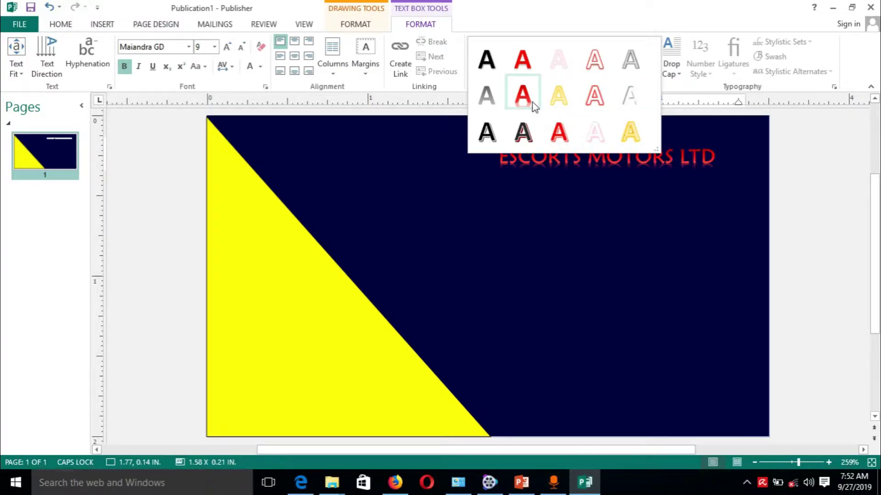
left_click(613, 206)
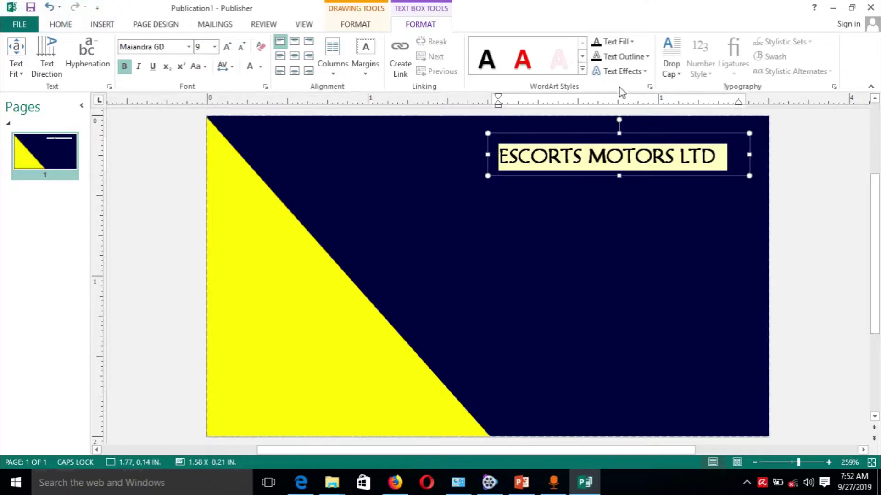
left_click(698, 217)
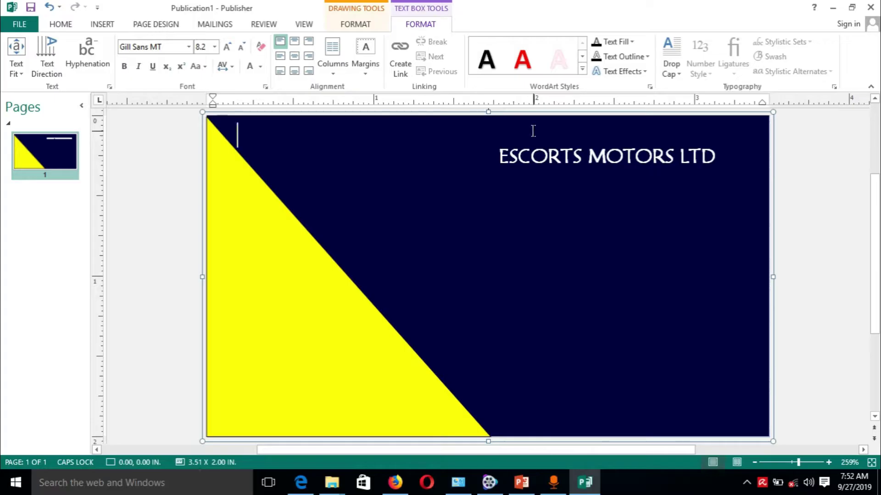
left_click(565, 140)
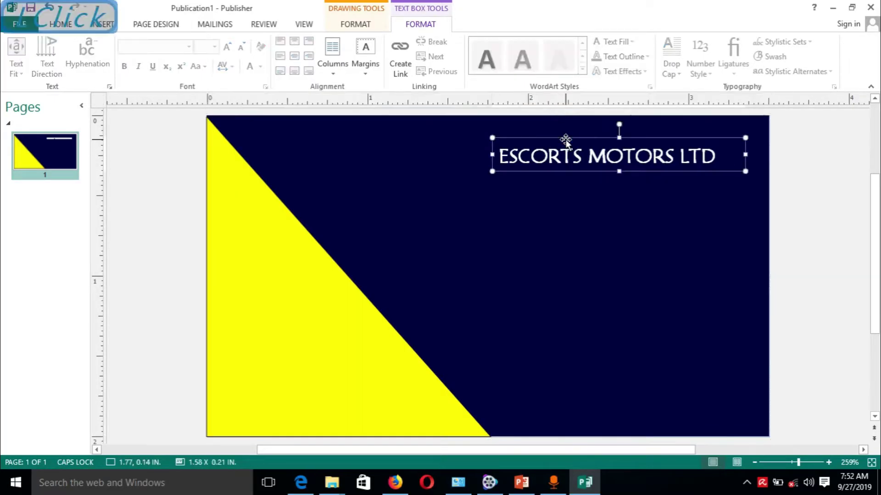
left_click_drag(566, 139, 570, 274)
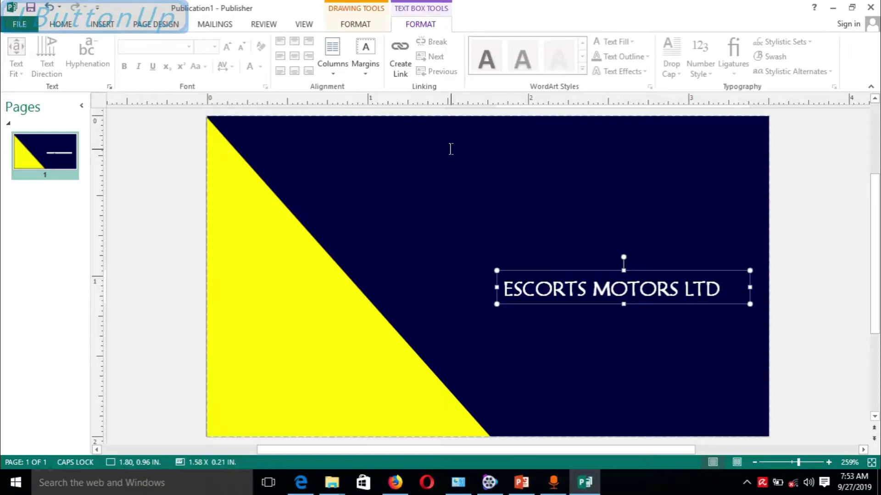
left_click(103, 25)
left_click(173, 68)
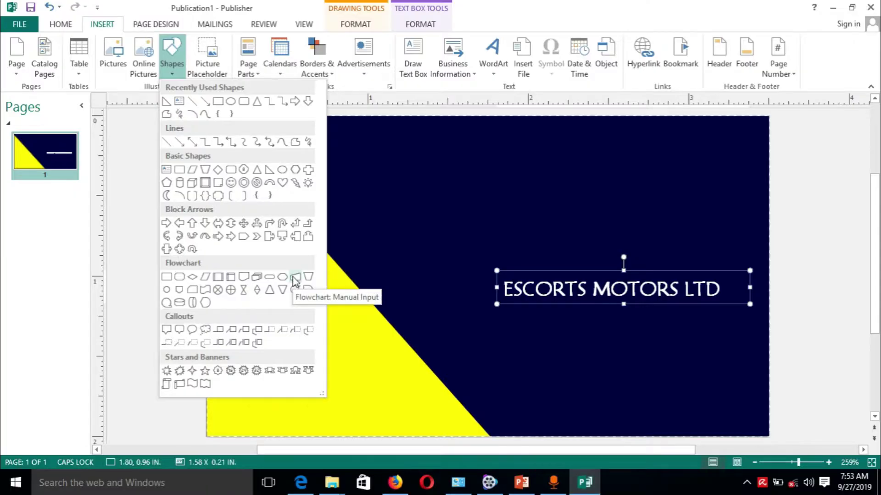
left_click(295, 279)
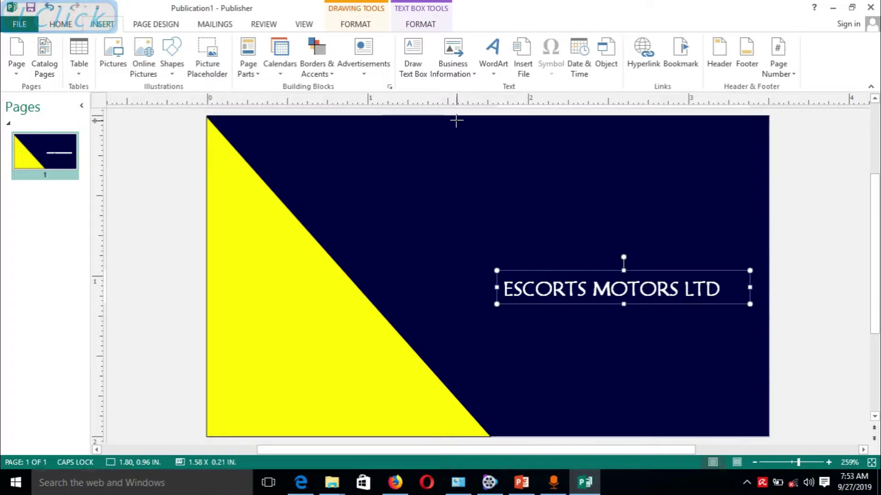
left_click_drag(536, 117, 769, 234)
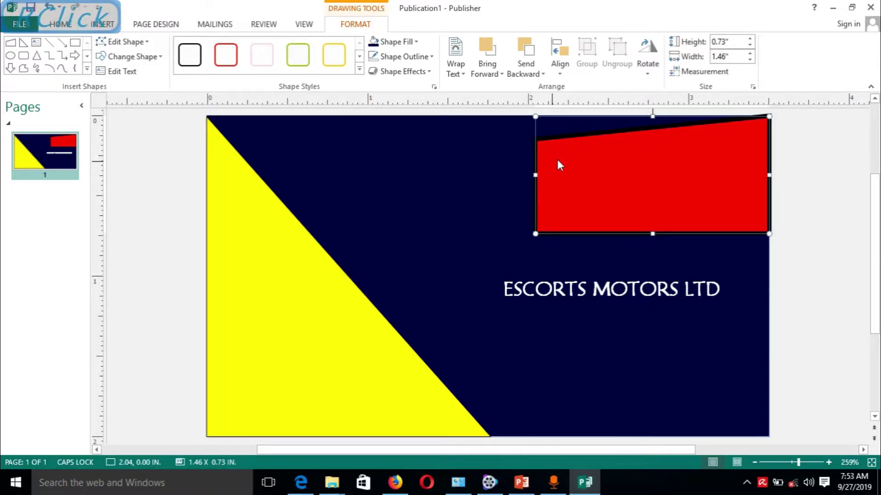
right_click(553, 161)
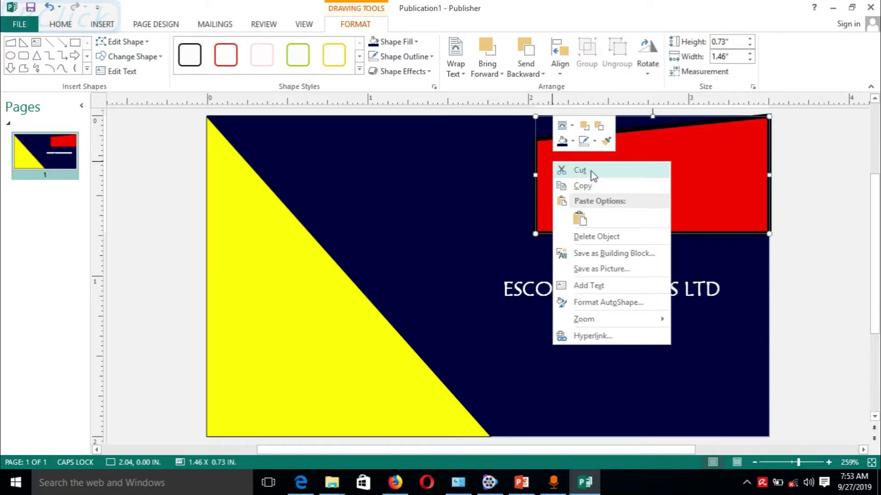
left_click(588, 170)
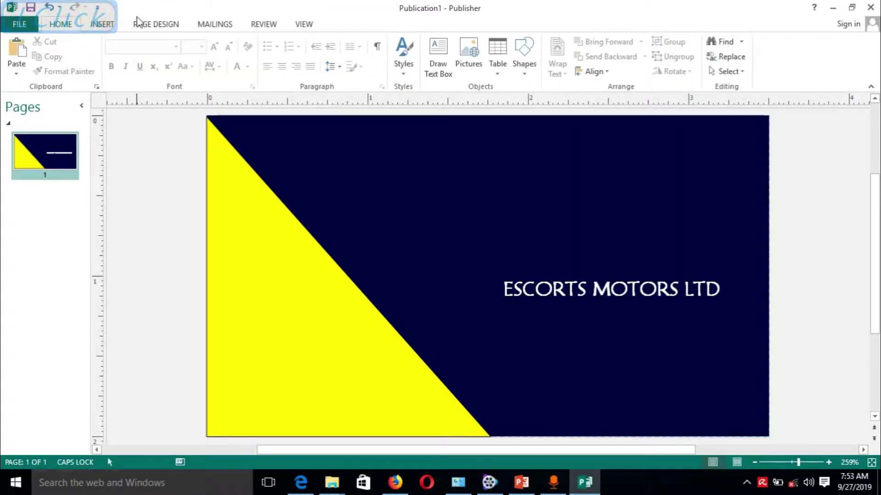
left_click(104, 27)
left_click(104, 27)
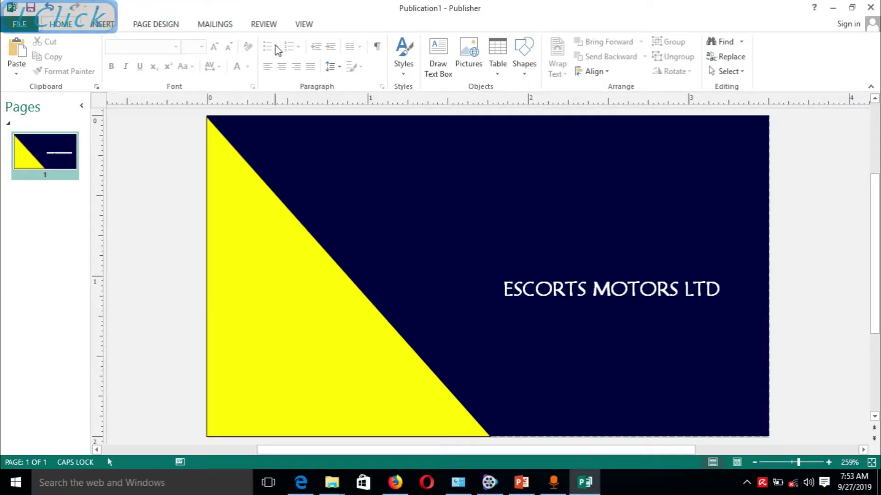
Draw a Flowchart: Card shape at the top-right edge, widened leftward to 1.93 x 0.48 in.
left_click(552, 218)
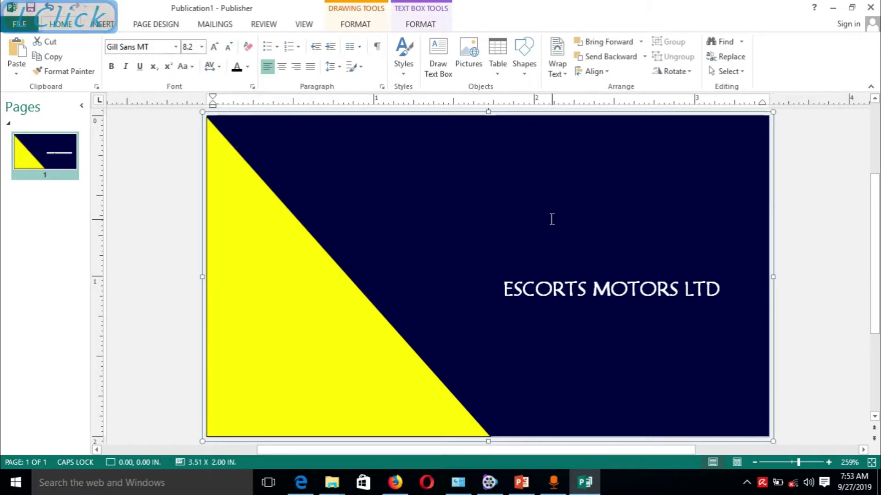
left_click(103, 25)
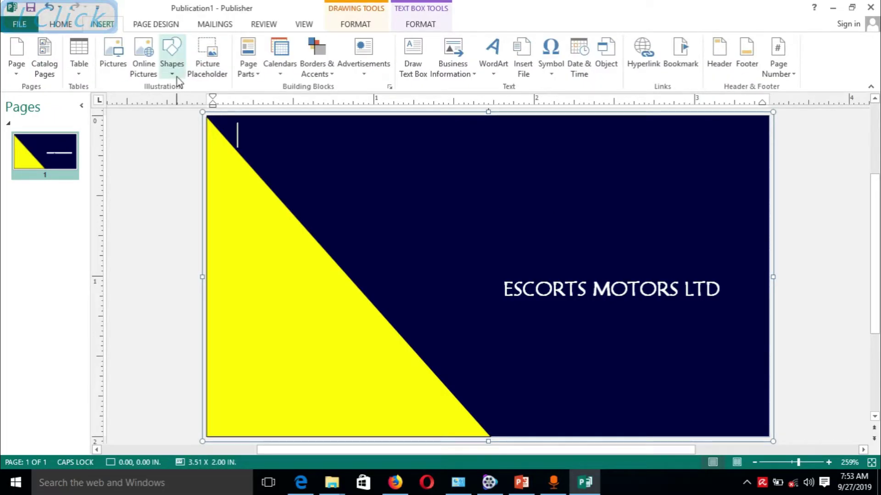
left_click(174, 73)
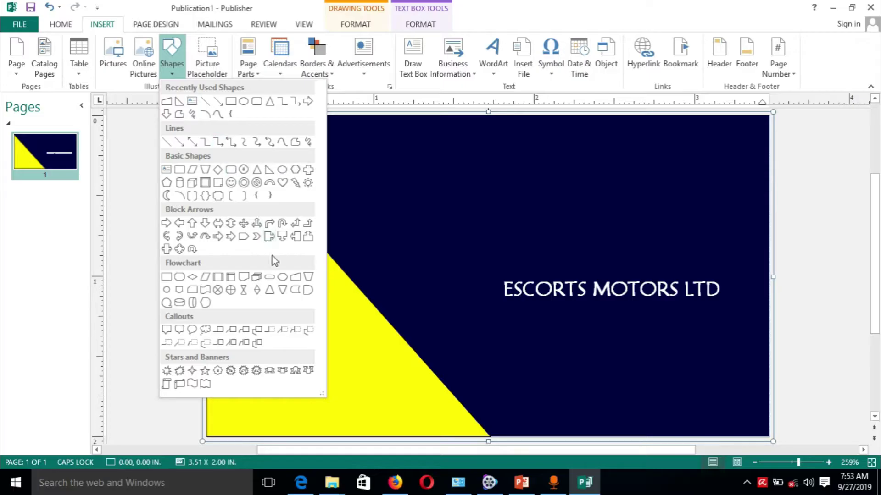
left_click(193, 292)
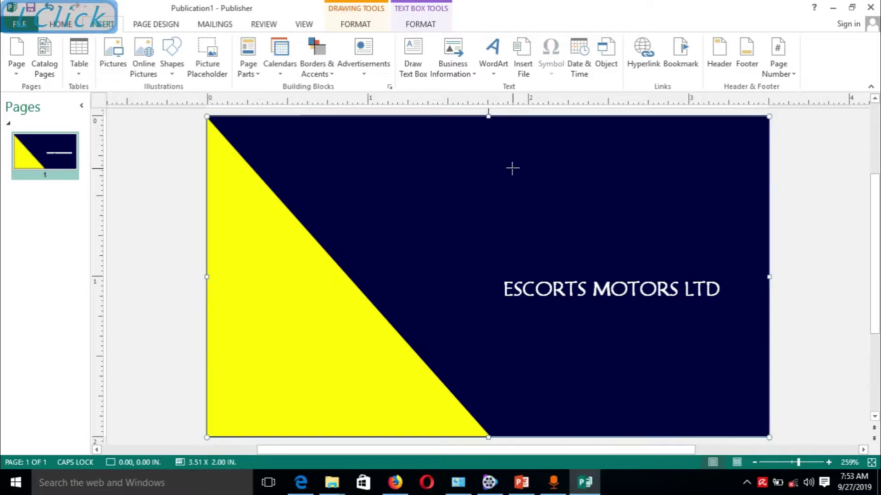
left_click_drag(559, 117, 769, 194)
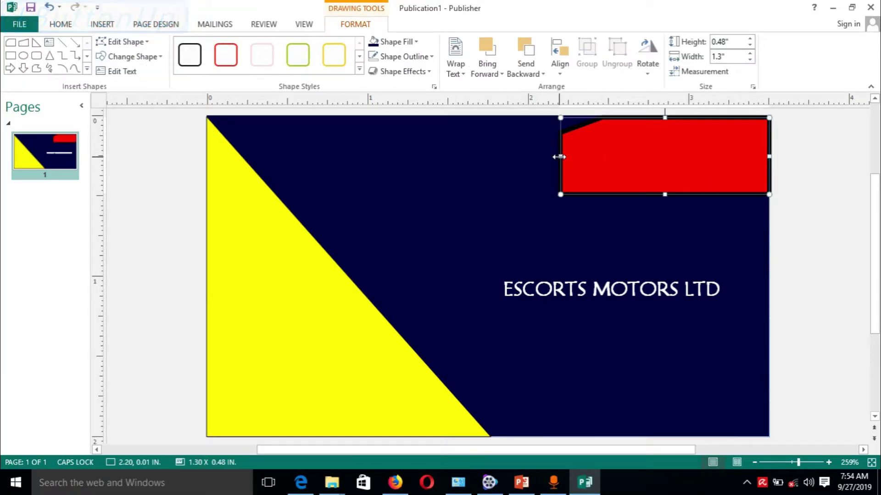
left_click_drag(559, 157, 460, 151)
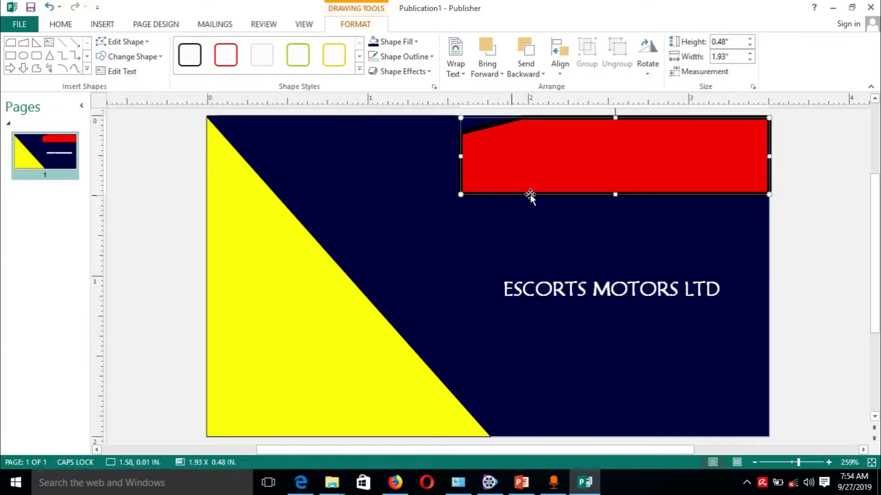
Remove the outline from the red banner shape.
left_click(429, 58)
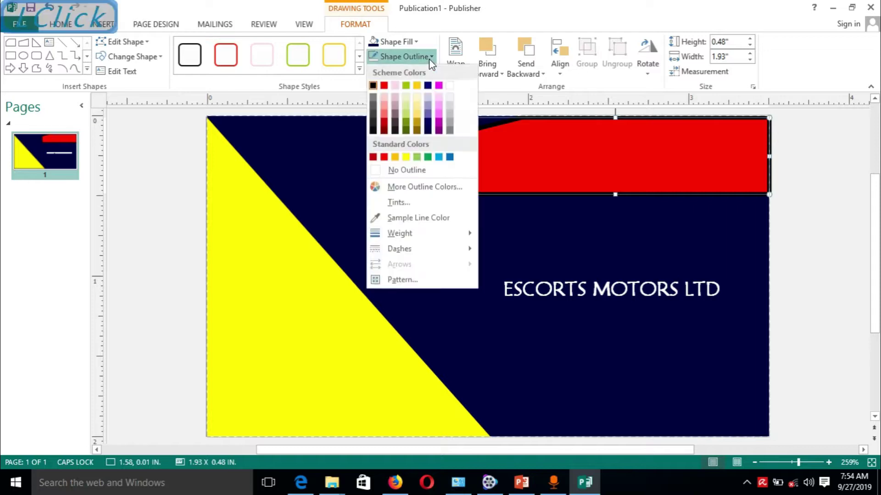
left_click(415, 171)
left_click(488, 210)
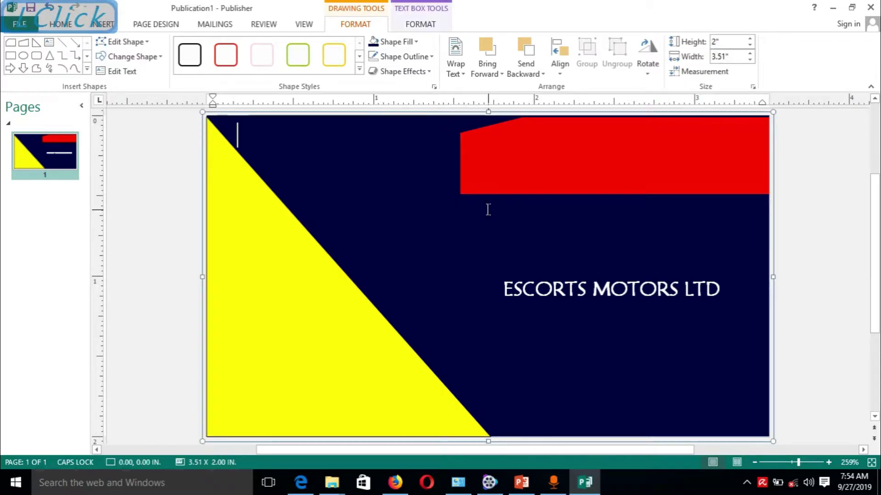
left_click(507, 159)
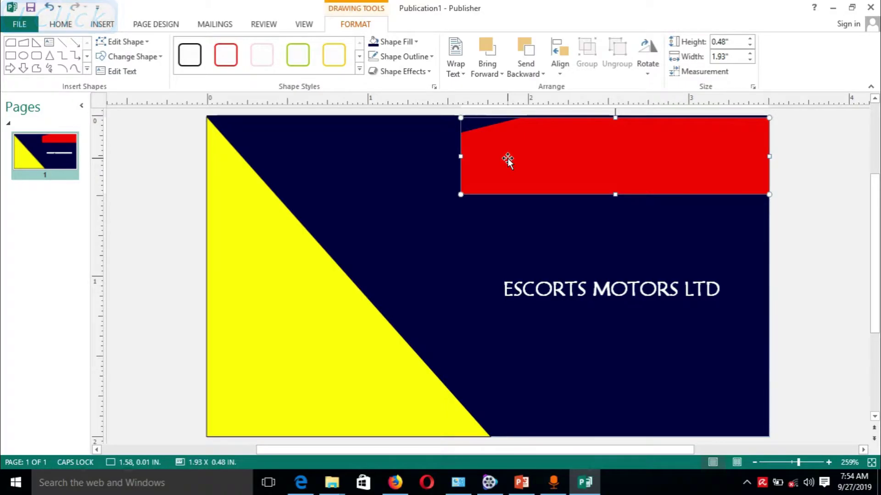
right_click(507, 158)
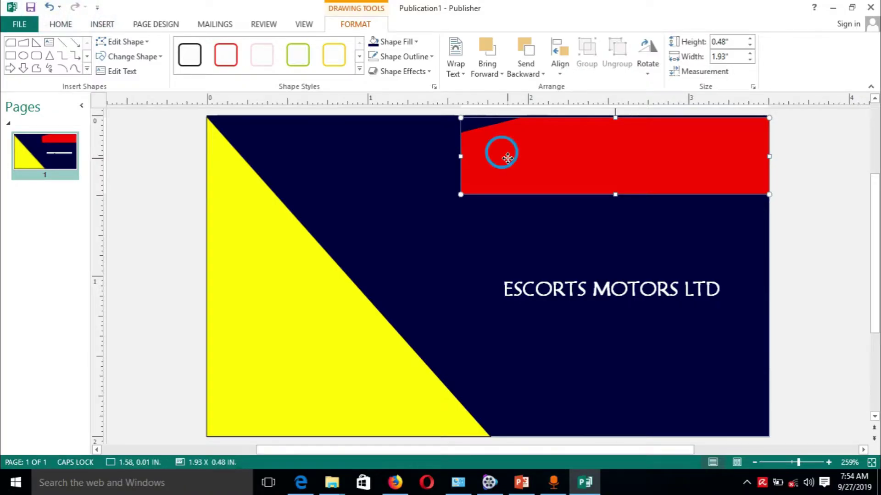
Copy the red banner and paste two duplicates, filling the first duplicate yellow.
left_click(532, 181)
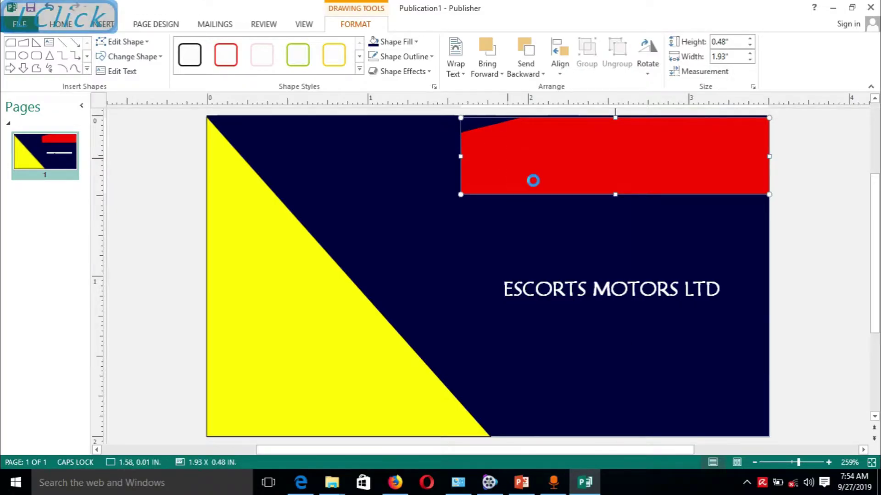
key("ctrl+v")
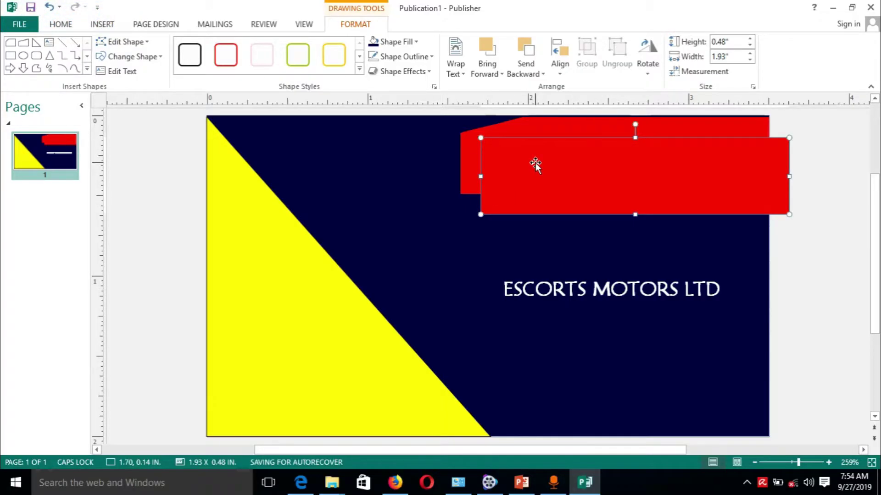
right_click(535, 164)
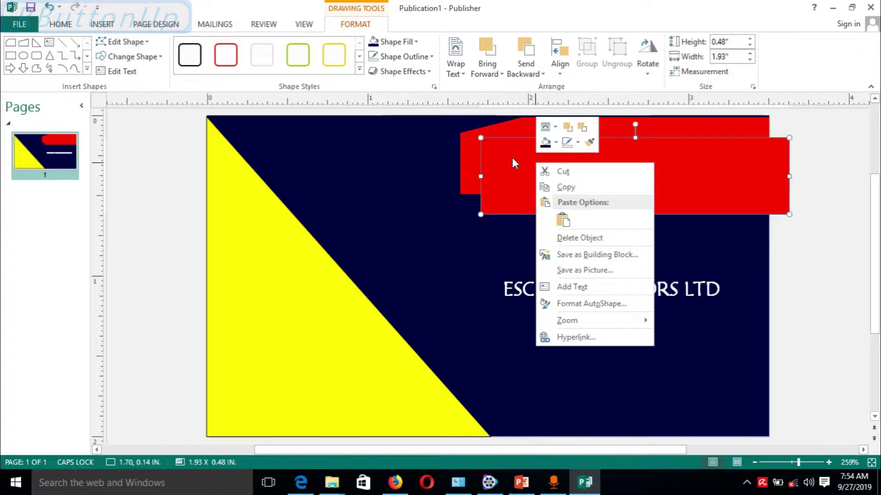
left_click(499, 156)
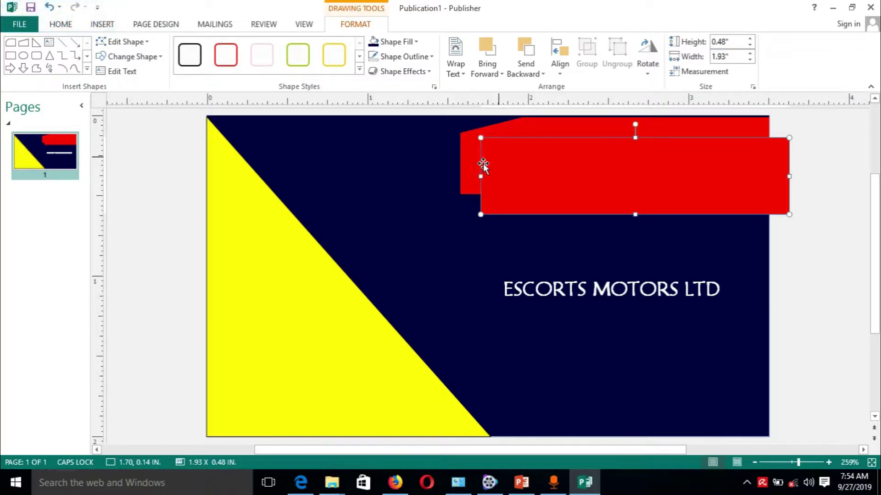
left_click(415, 42)
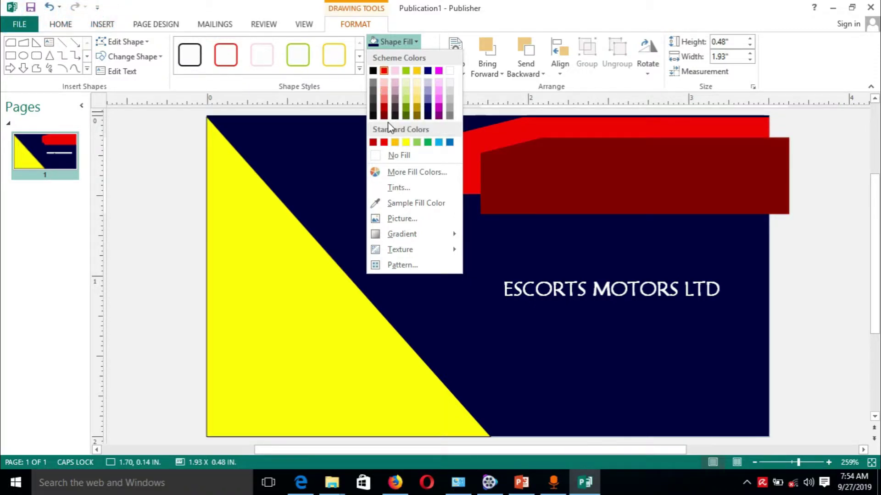
left_click(408, 144)
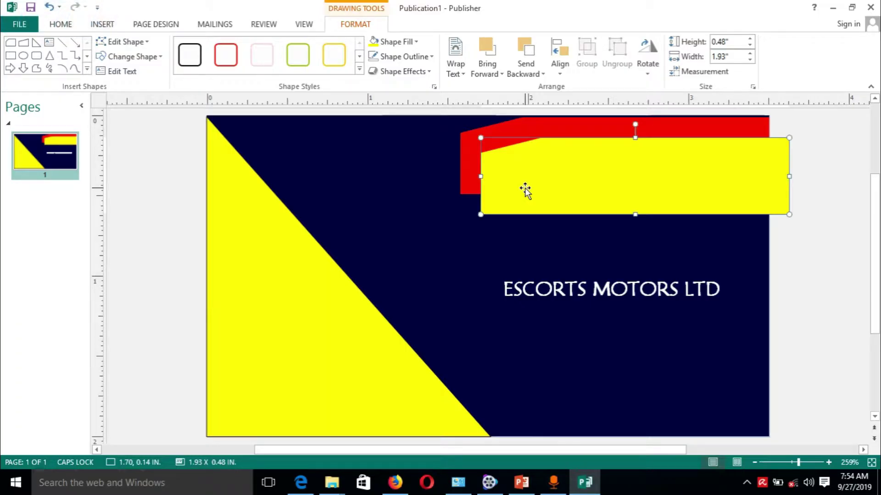
key("ctrl+v")
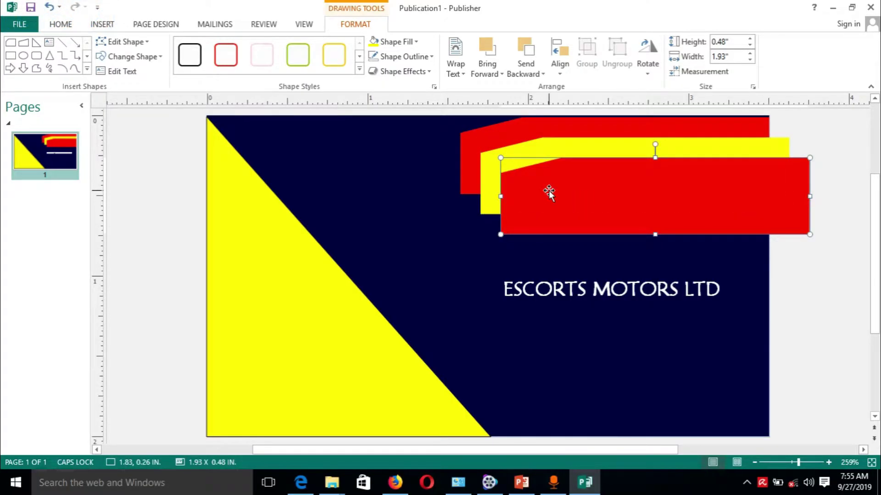
Fill the newest copy and top banner black, the lowest banner red, and paste another copy.
left_click(414, 42)
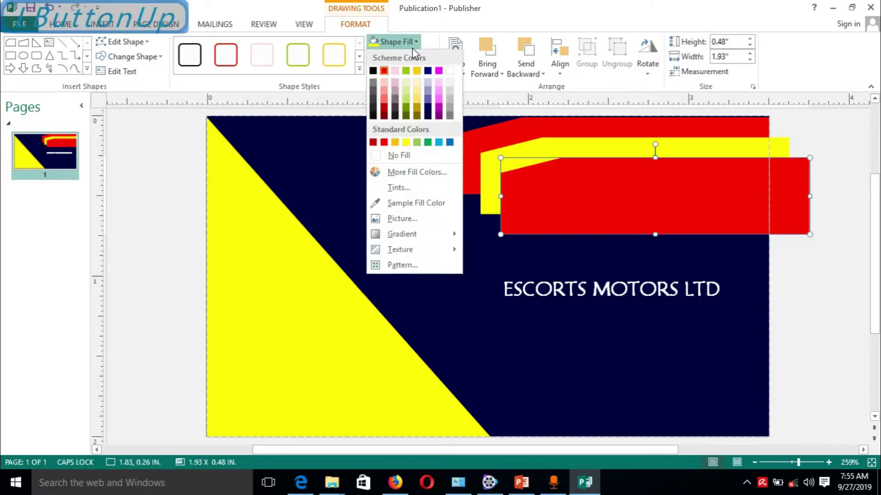
left_click(373, 71)
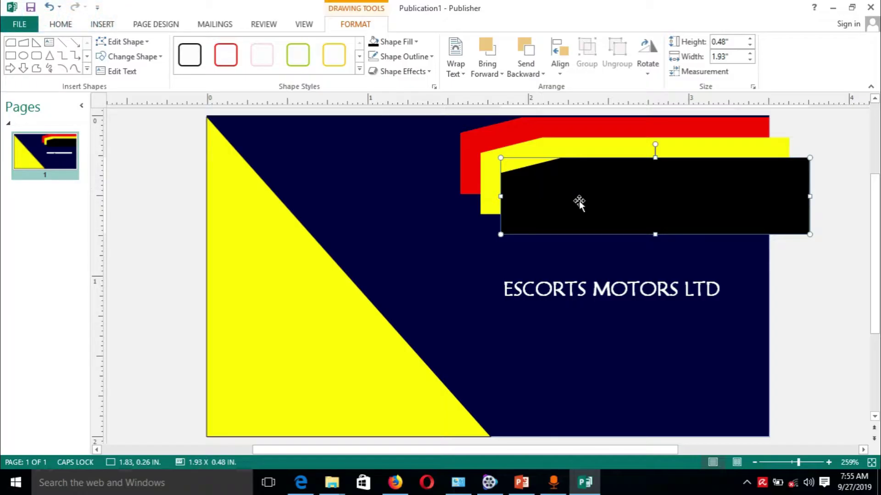
left_click(473, 138)
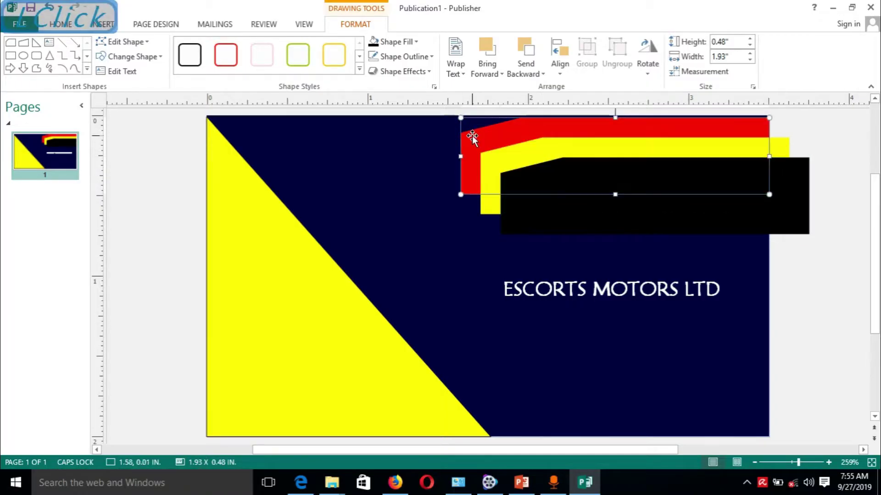
left_click(373, 42)
left_click(541, 173)
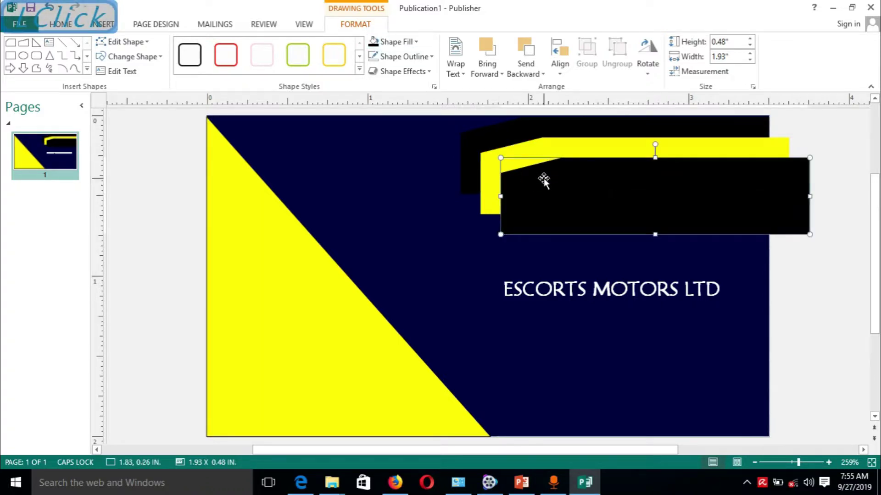
left_click(415, 42)
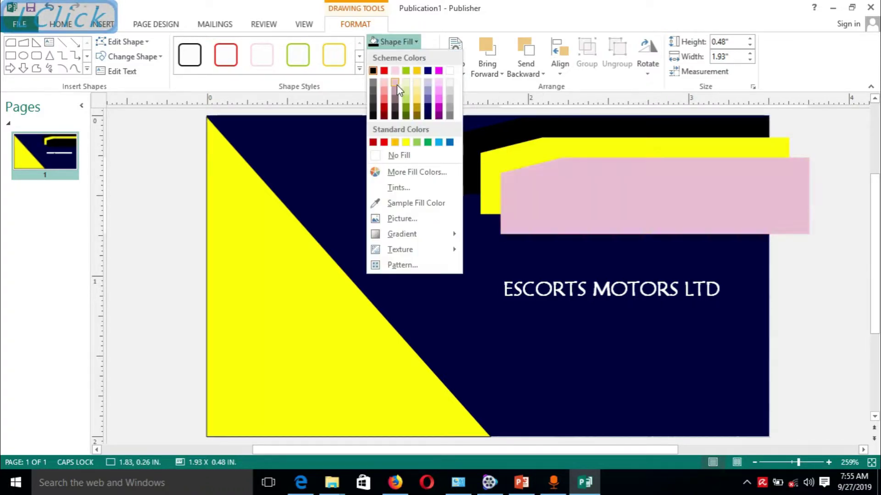
left_click(384, 71)
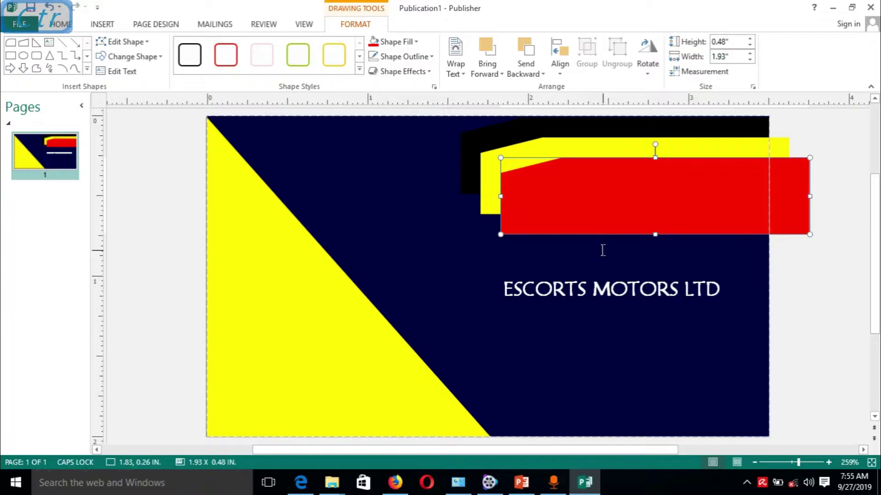
key("ctrl+v")
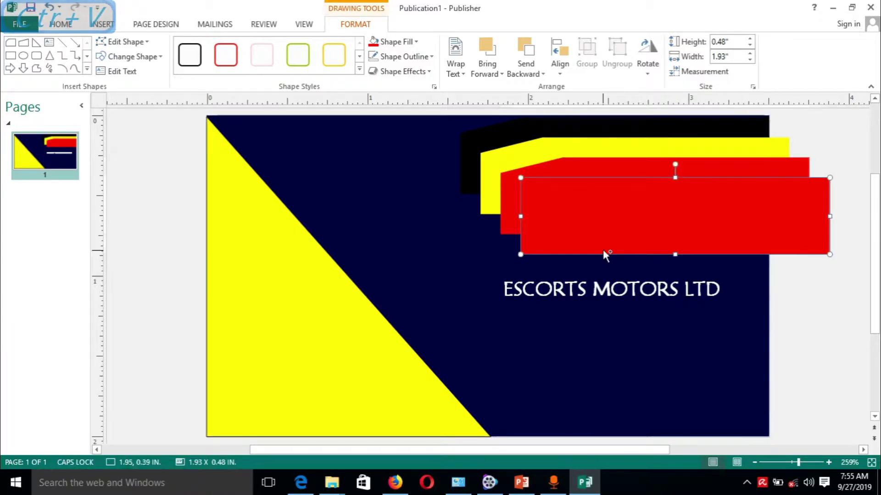
Move the newly pasted red copy lower on the card.
left_click_drag(607, 200, 590, 360)
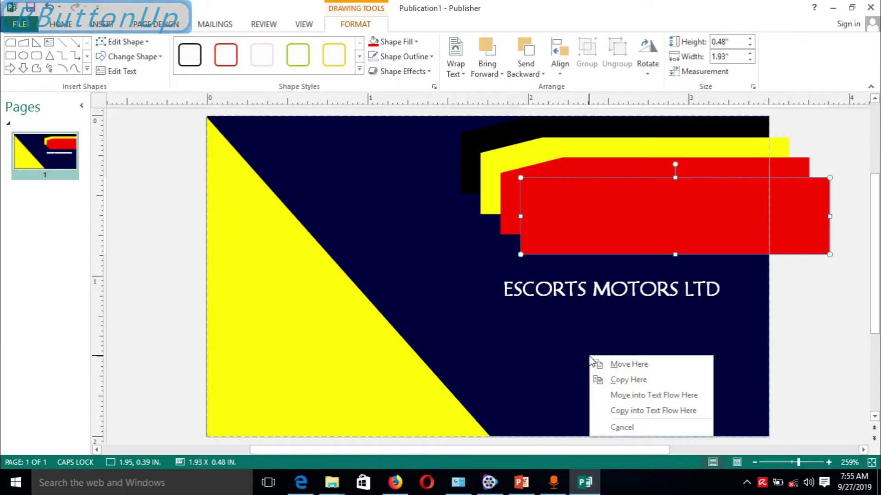
right_click(521, 361)
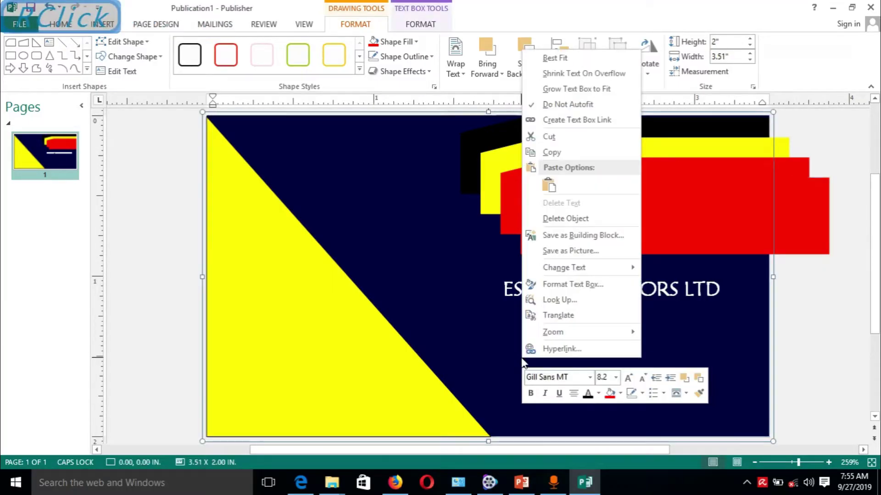
right_click(724, 216)
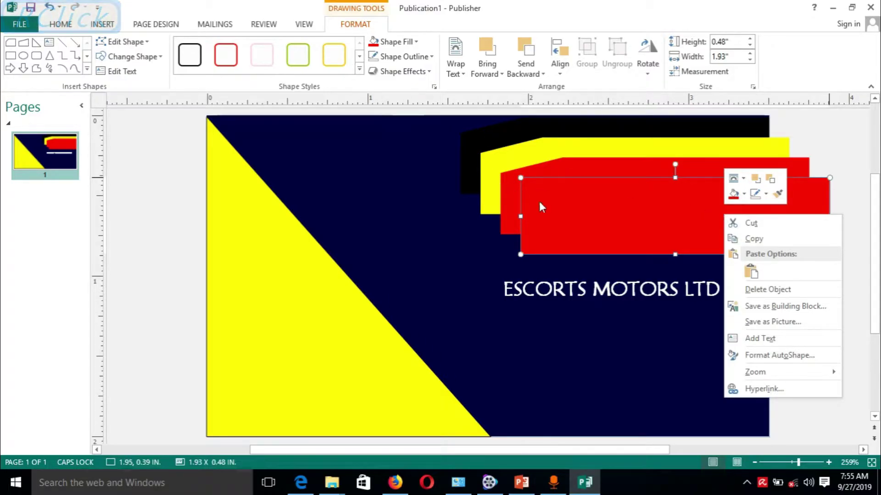
left_click(478, 134)
Move the yellow banner up to the card's top edge, mostly covering the black one.
left_click(531, 151)
left_click_drag(530, 149, 519, 130)
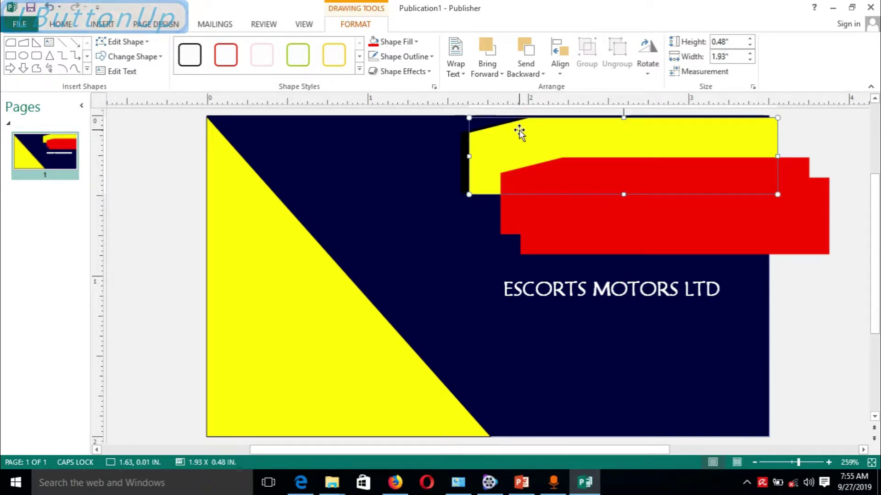
key("alt+Left")
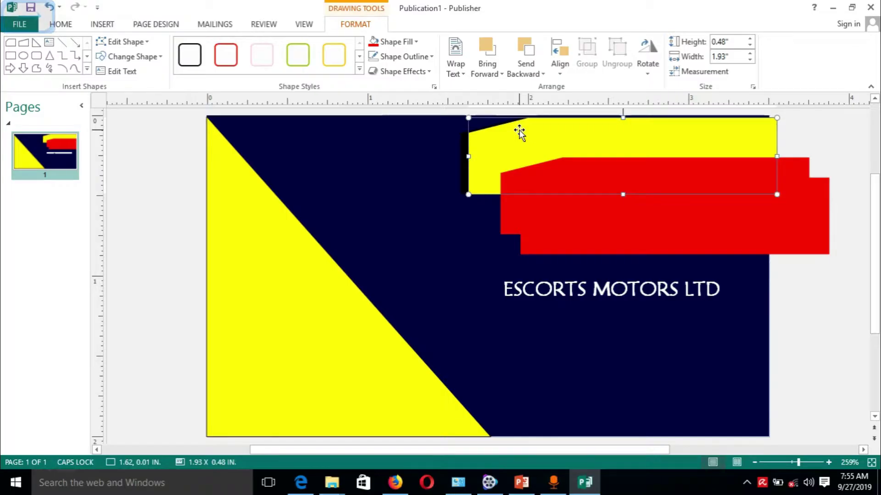
key("alt+Right")
key("alt+Right")
key("alt+Right")
key("alt+Left")
key("alt+Left")
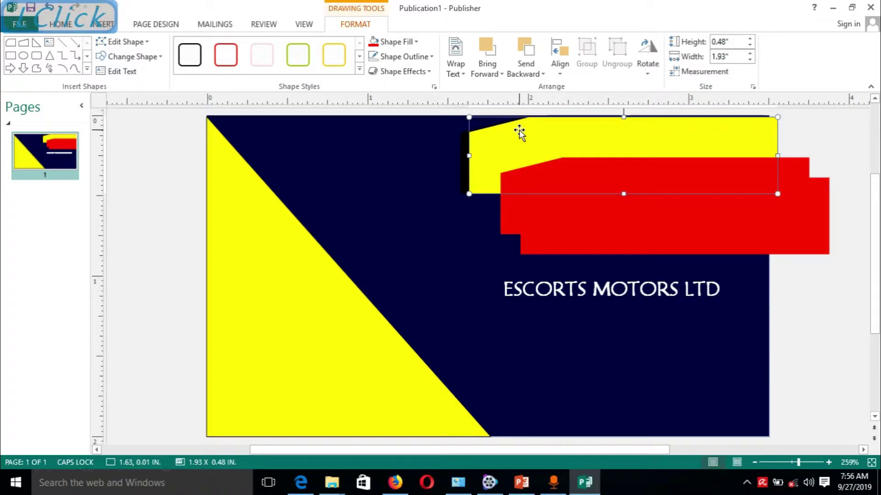
left_click(512, 216)
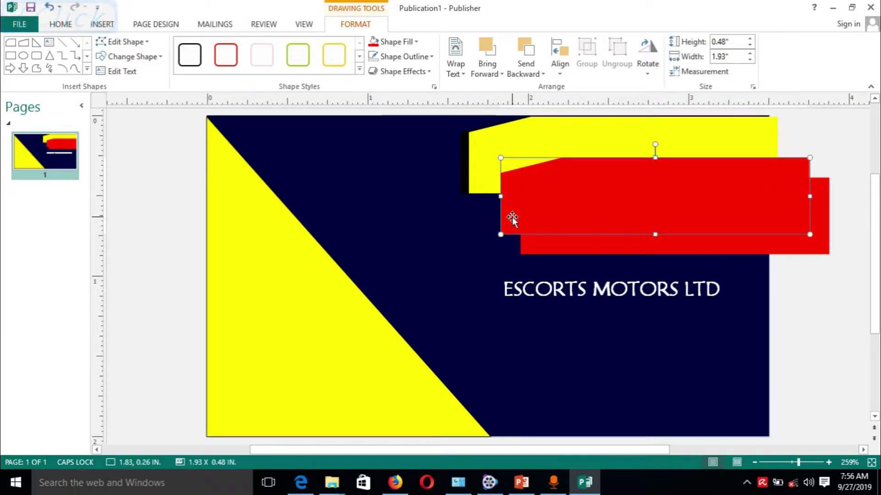
Nudge the upper red banner up and left over the yellow one at the top edge.
key("alt+Up")
key("alt+Up")
key("alt+Up")
key("alt+Up")
key("alt+Up")
key("alt+Up")
key("alt+Up")
key("alt+Up")
key("alt+Up")
key("alt+Up")
key("alt+Up")
key("alt+Up")
key("alt+Up")
key("alt+Up")
key("alt+Up")
key("alt+Up")
key("alt+Up")
key("alt+Up")
key("alt+Up")
key("alt+Up")
key("alt+Up")
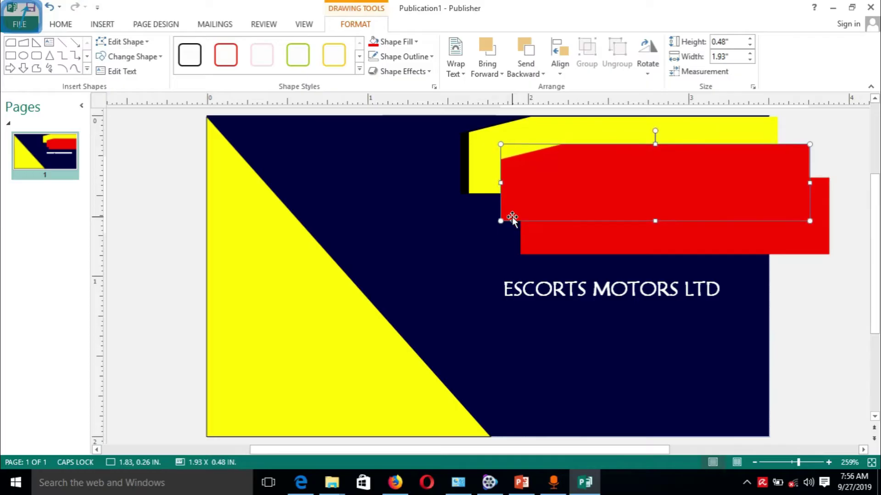
key("alt+Left")
key("alt+Left")
key("alt+Left")
key("alt+Left")
key("alt+Left")
key("alt+Left")
key("alt+Left")
key("alt+Left")
key("alt+Left")
key("alt+Left")
key("alt+Left")
key("alt+Left")
key("alt+Left")
key("alt+Left")
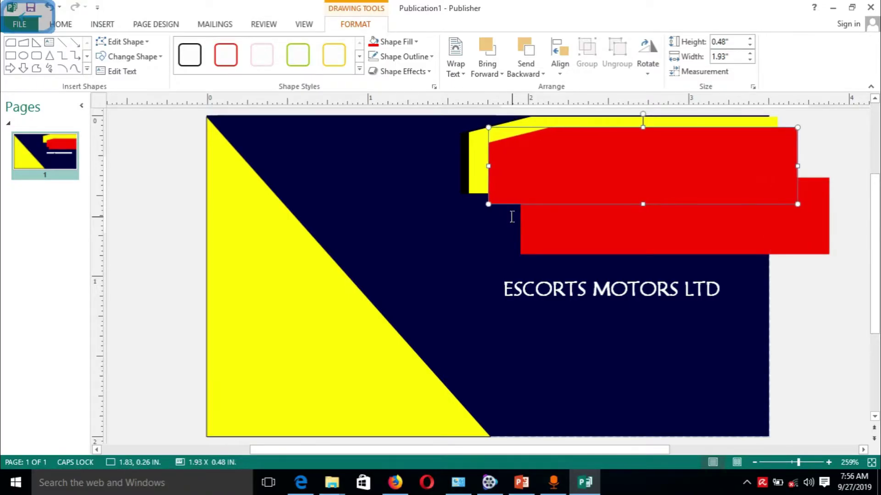
key("alt+Left")
key("alt+Left")
key("alt+Left")
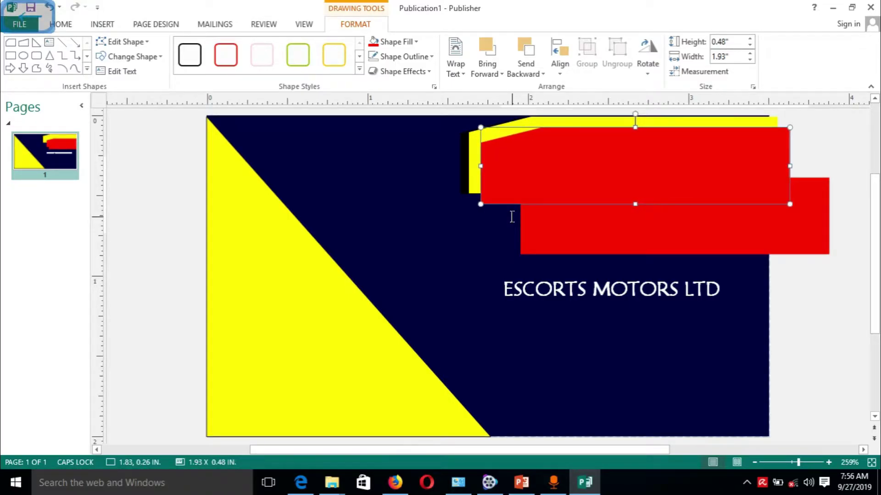
key("alt+Up")
key("alt+Up")
key("alt+Up")
key("alt+Up")
key("alt+Up")
key("alt+Up")
key("alt+Left")
key("alt+Left")
key("alt+Left")
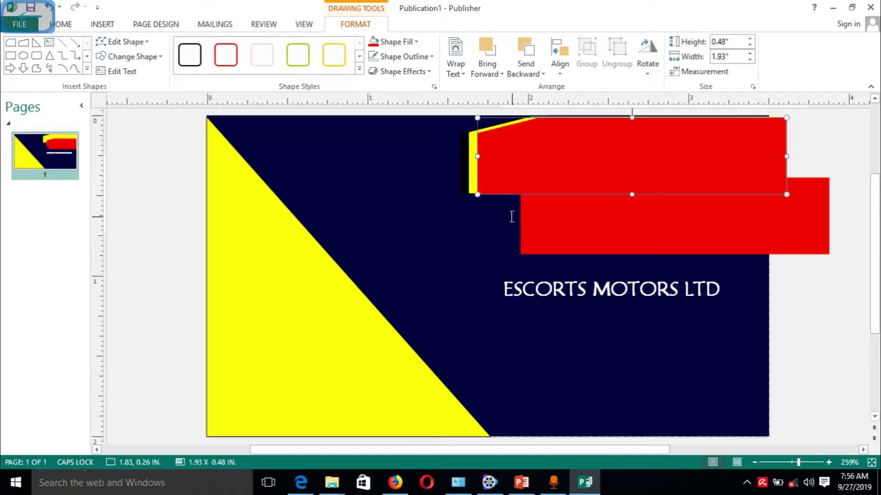
key("alt+Up")
key("alt+Up")
key("alt+Up")
key("alt+Up")
key("alt+Up")
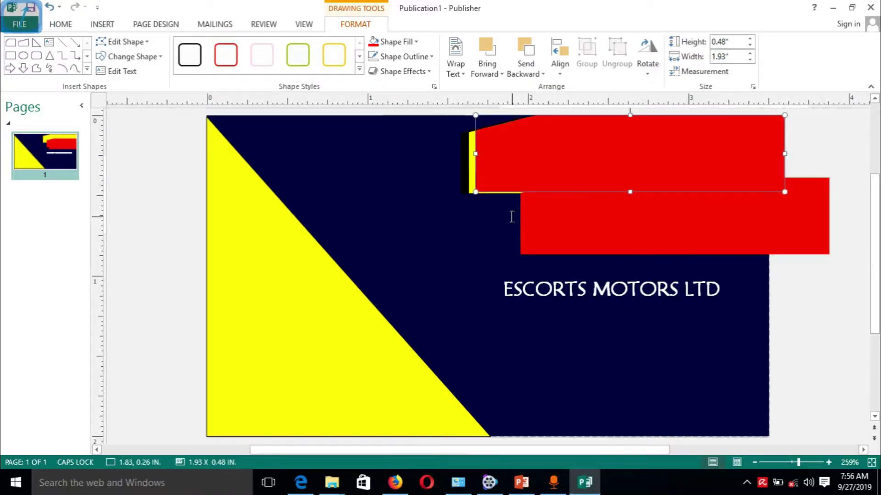
key("alt+Down")
key("alt+Down")
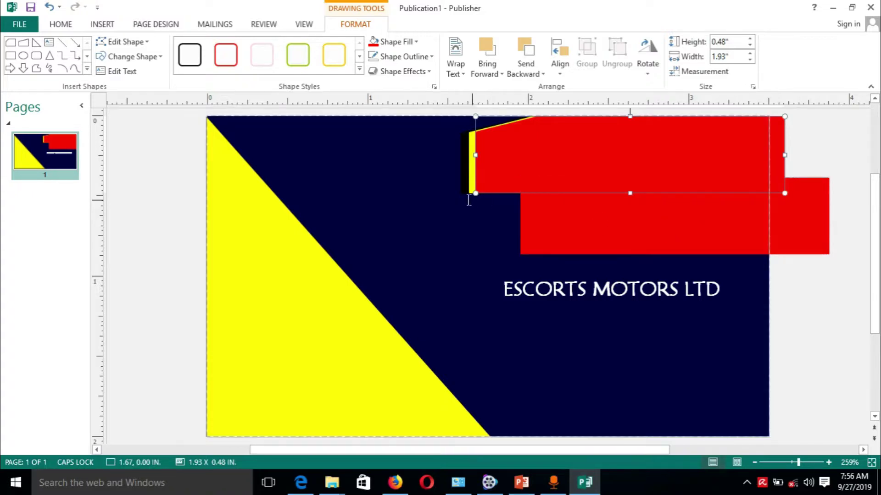
Narrow the upper red banner from its right side.
left_click(484, 208)
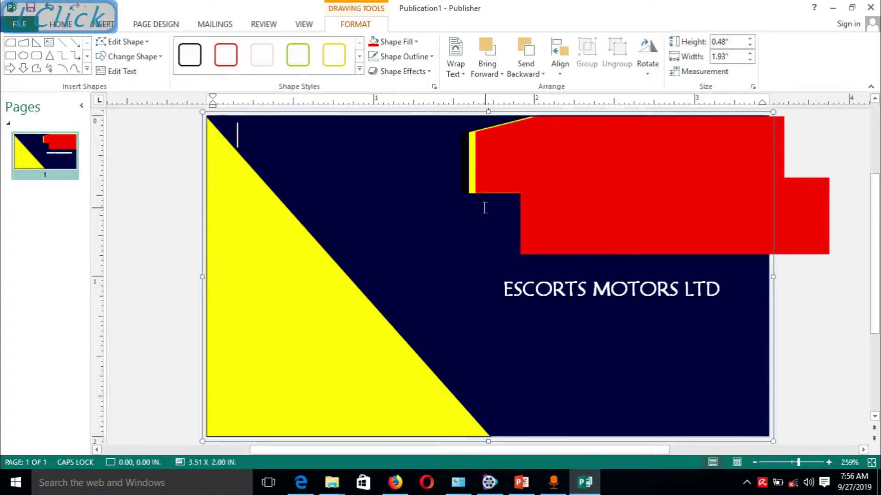
left_click(782, 151)
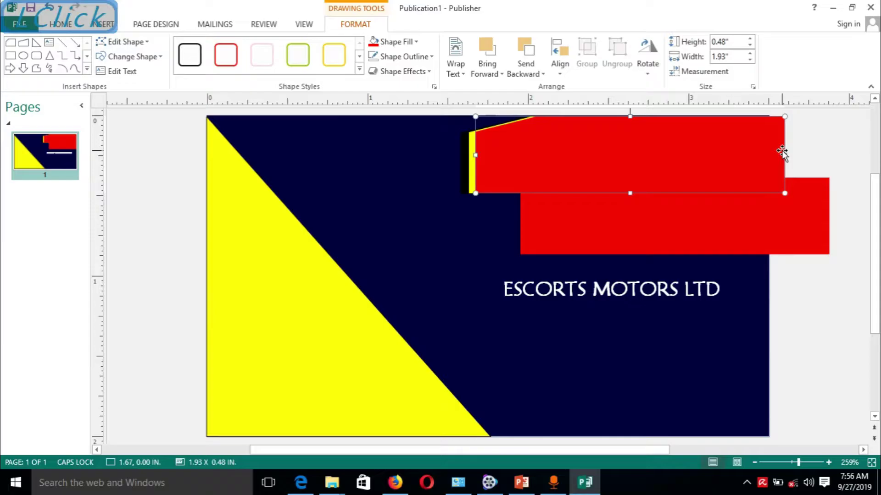
mouse_move(784, 155)
left_mouse_down()
mouse_move(761, 145)
mouse_move(769, 153)
left_mouse_up()
left_click(803, 166)
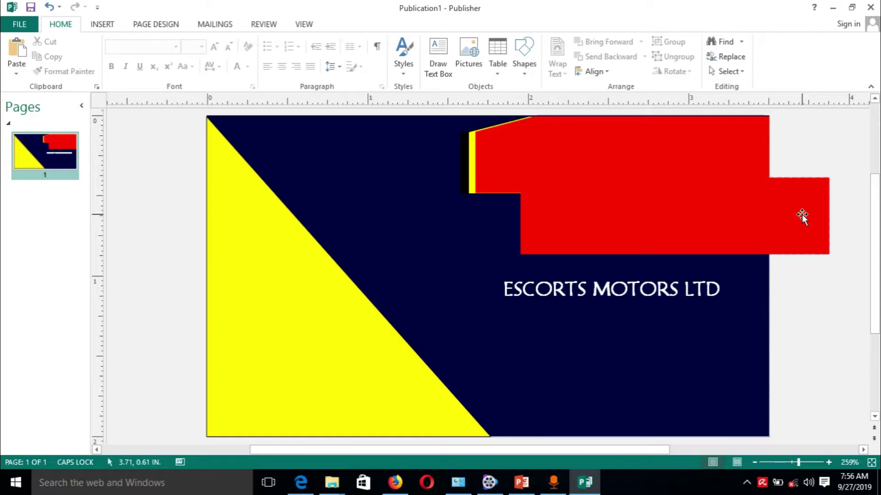
Fill the lower red banner with dark navy.
left_click(490, 165)
left_click(659, 191)
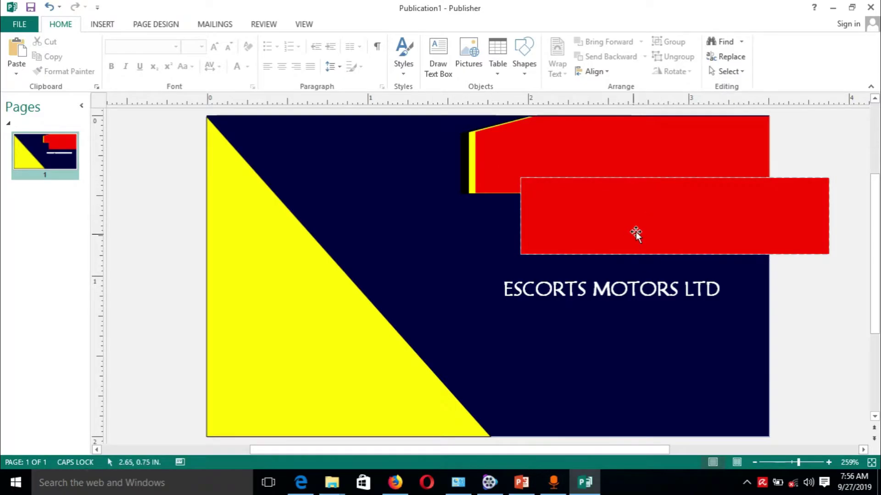
left_click(384, 220)
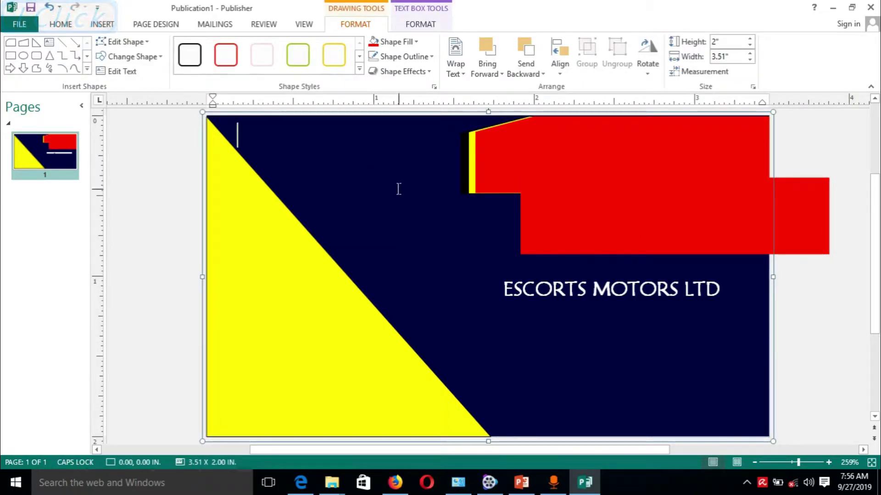
left_click(813, 208)
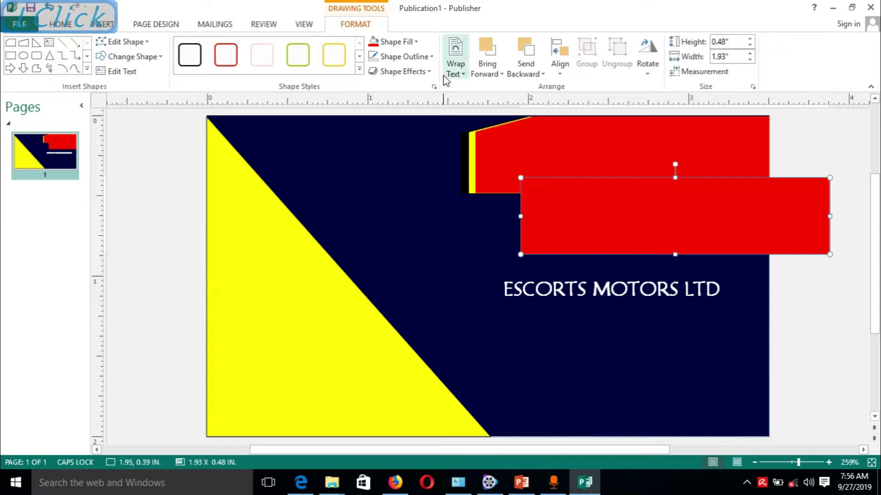
left_click(417, 42)
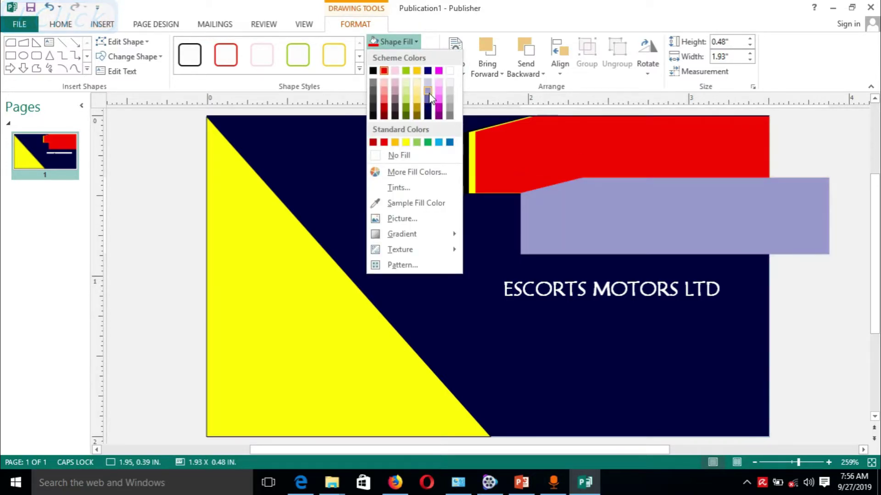
left_click(428, 117)
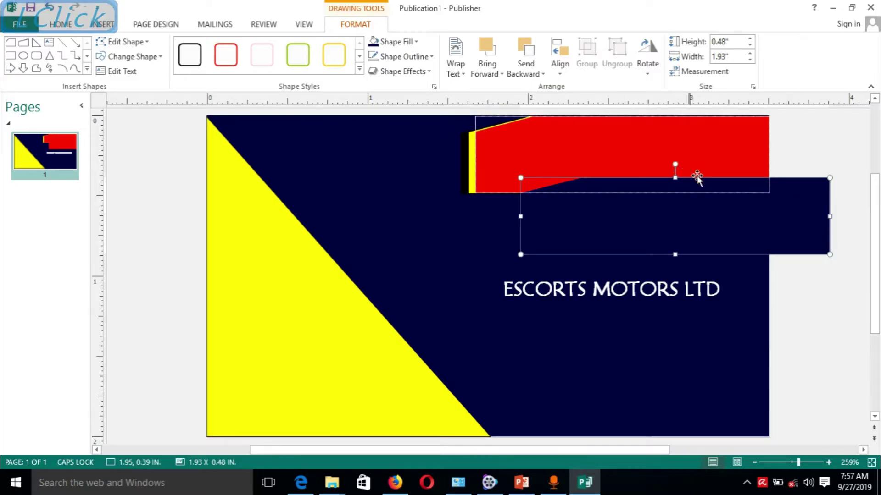
Nudge the navy banner up and left to the card's top-right over the stack.
key("alt+Up")
key("alt+Up")
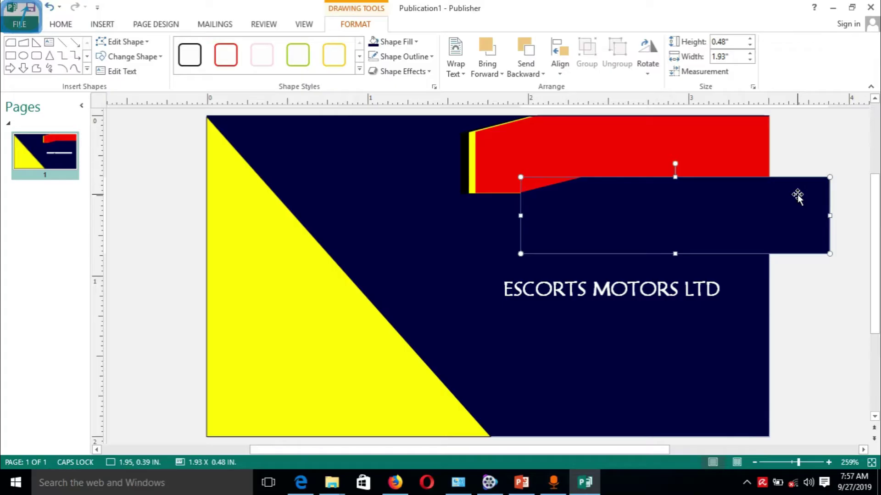
key("alt+Up")
key("alt+Up")
key("alt+Up")
key("alt+Up")
key("alt+Up")
key("alt+Up")
key("alt+Up")
key("alt+Up")
key("alt+Up")
key("alt+Up")
key("alt+Up")
key("alt+Up")
key("alt+Up")
key("alt+Up")
key("alt+Up")
key("alt+Up")
key("alt+Up")
key("alt+Up")
key("alt+Up")
key("alt+Up")
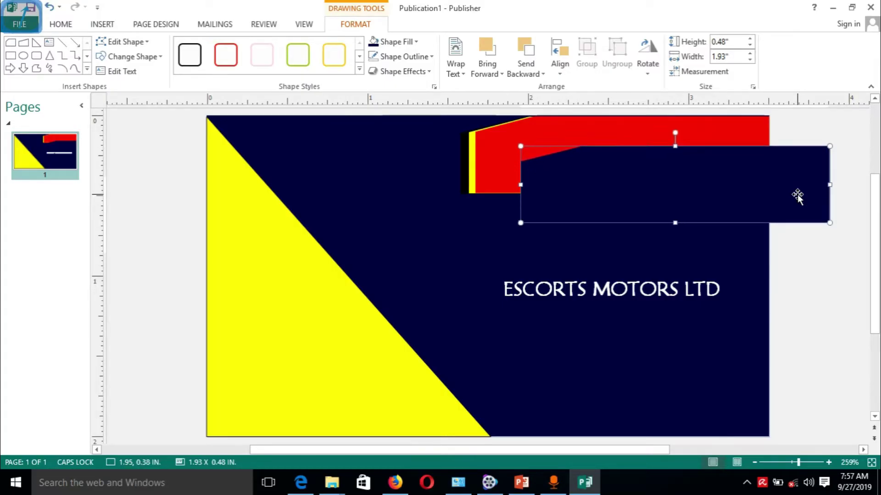
key("alt+Up")
key("alt+Up")
key("alt+Up")
key("alt+Up")
key("alt+Up")
key("alt+Up")
key("alt+Up")
key("alt+Up")
key("alt+Up")
key("alt+Up")
key("alt+Up")
key("alt+Up")
key("alt+Up")
key("alt+Left")
key("alt+Left")
key("alt+Left")
key("alt+Left")
key("alt+Left")
key("alt+Left")
key("alt+Left")
key("alt+Left")
key("alt+Left")
key("alt+Left")
key("alt+Left")
key("alt+Left")
key("alt+Left")
key("alt+Left")
key("alt+Left")
key("alt+Left")
key("alt+Left")
key("alt+Left")
key("alt+Left")
key("alt+Left")
key("alt+Left")
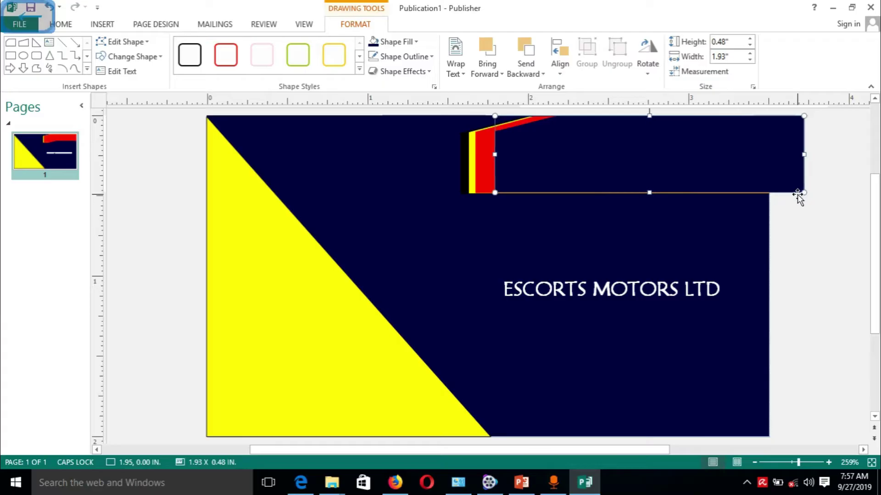
key("alt+Left")
key("alt+Left")
key("alt+Left")
key("alt+Left")
key("alt+Left")
key("alt+Left")
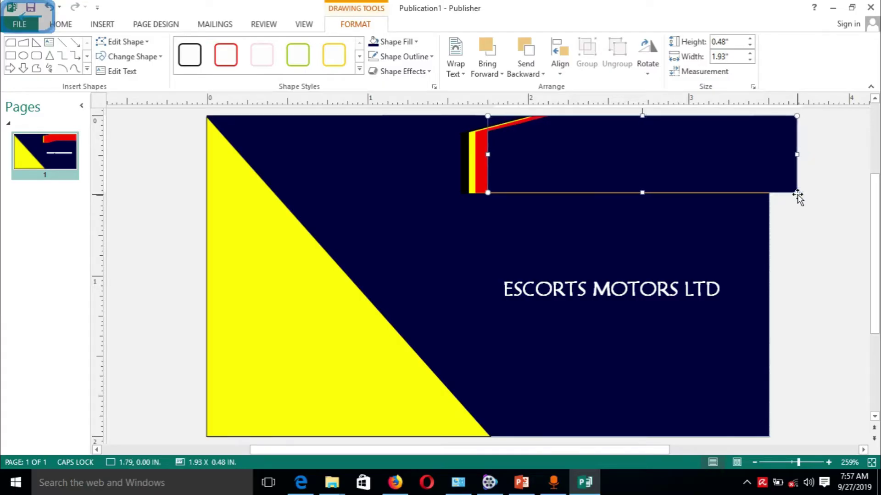
key("alt+Left")
key("alt+Left")
key("alt+Left")
key("alt+Left")
key("alt+Left")
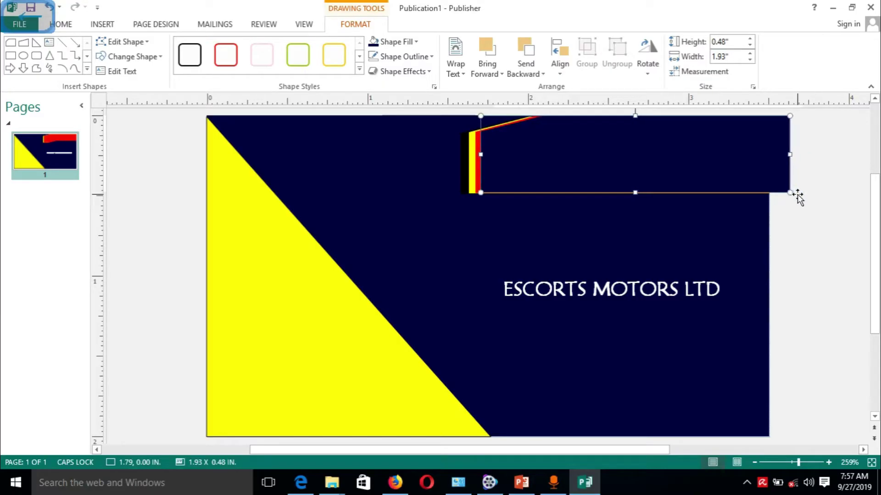
key("alt+Right")
key("alt+Right")
key("alt+Right")
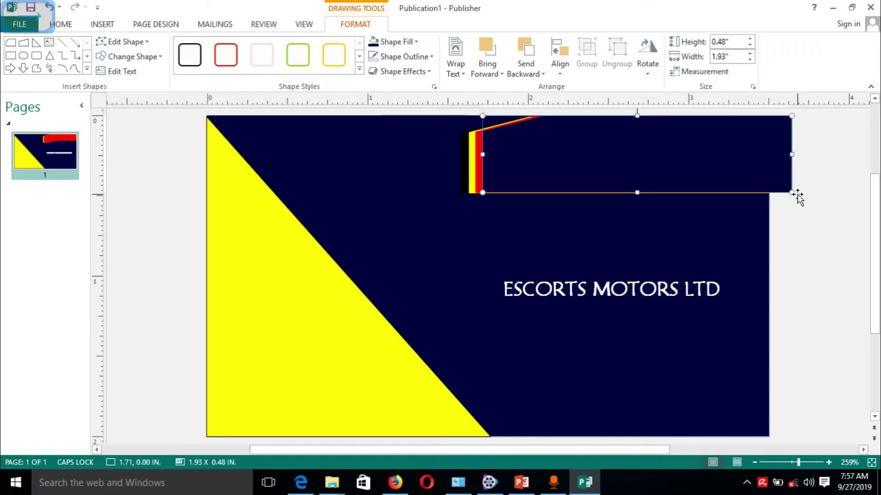
key("alt+Down")
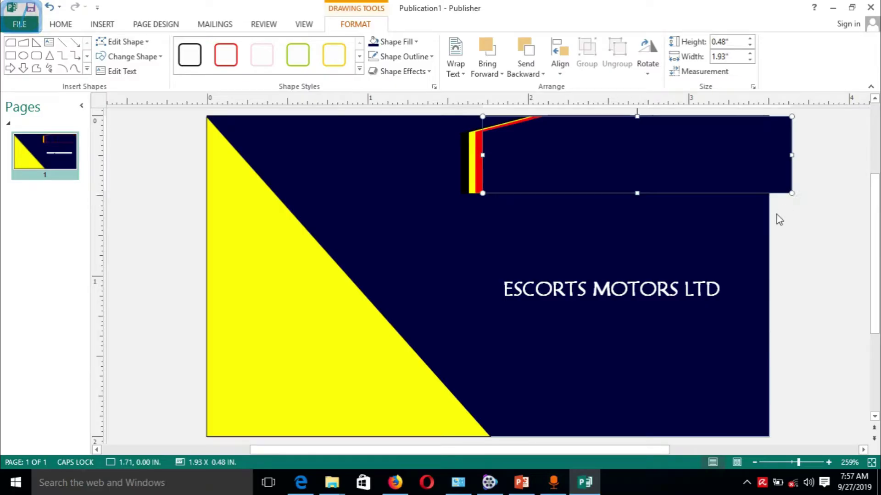
Trim the navy banner's right side to the card edge, making it 1.79" wide.
left_click(727, 212)
left_click(678, 182)
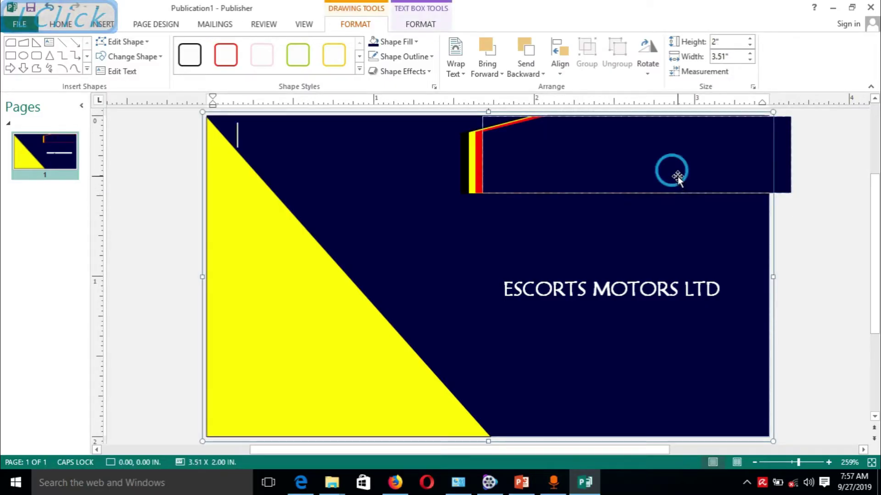
left_click(629, 228)
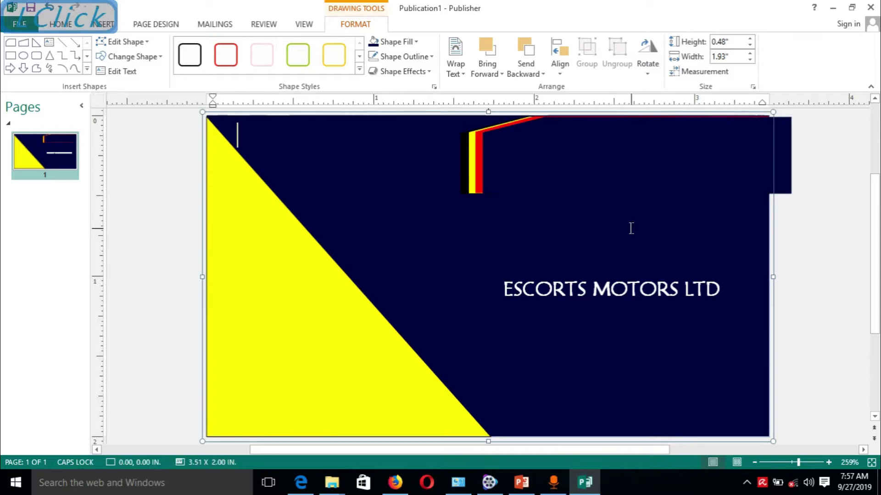
left_click(785, 161)
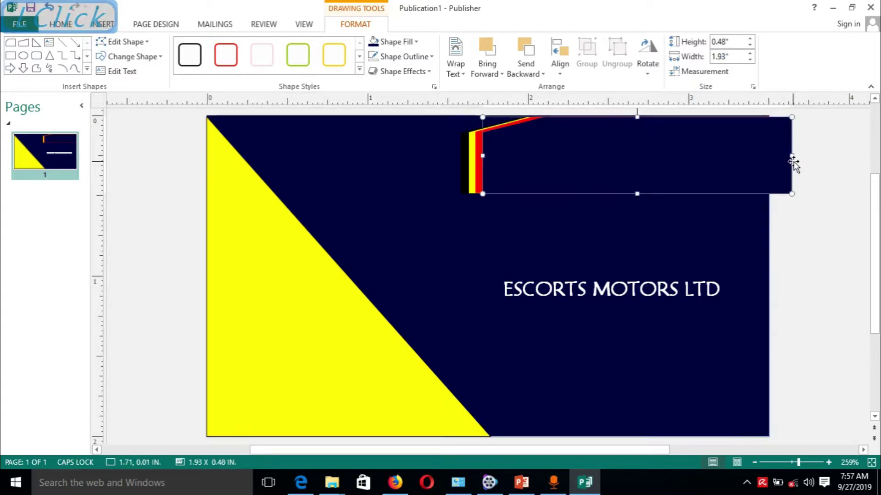
left_click_drag(791, 156, 769, 158)
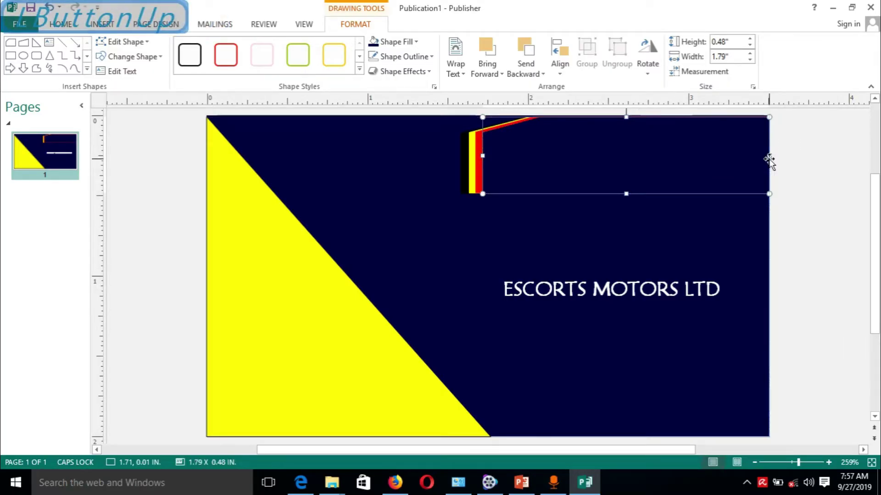
left_click(737, 220)
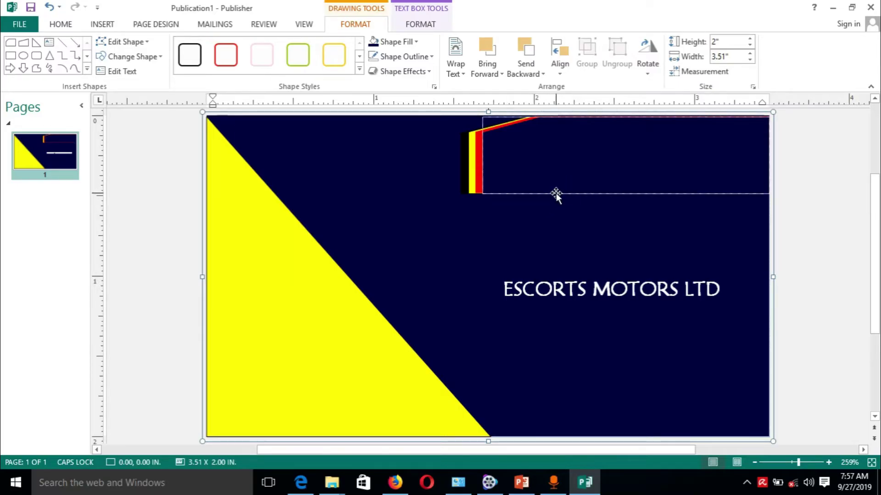
Give the top-right dark rectangle a navy outline that blends into the background.
left_click(555, 195)
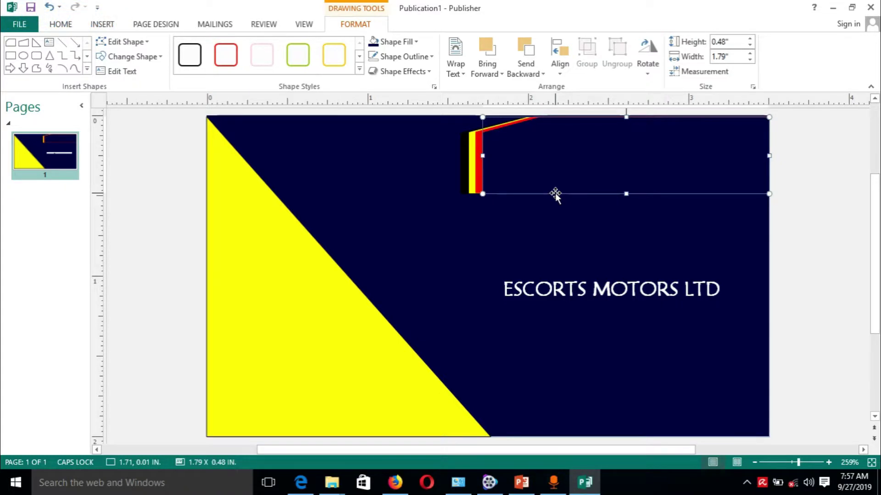
left_click(427, 56)
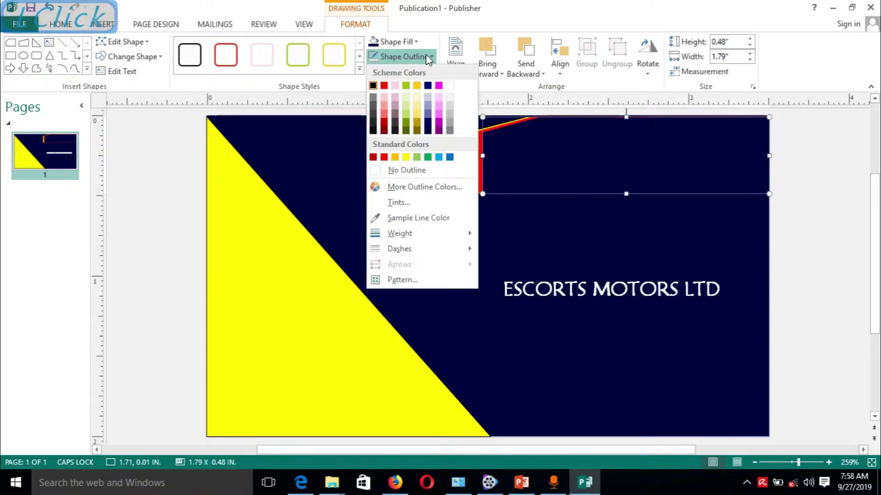
left_click(428, 131)
left_click(615, 221)
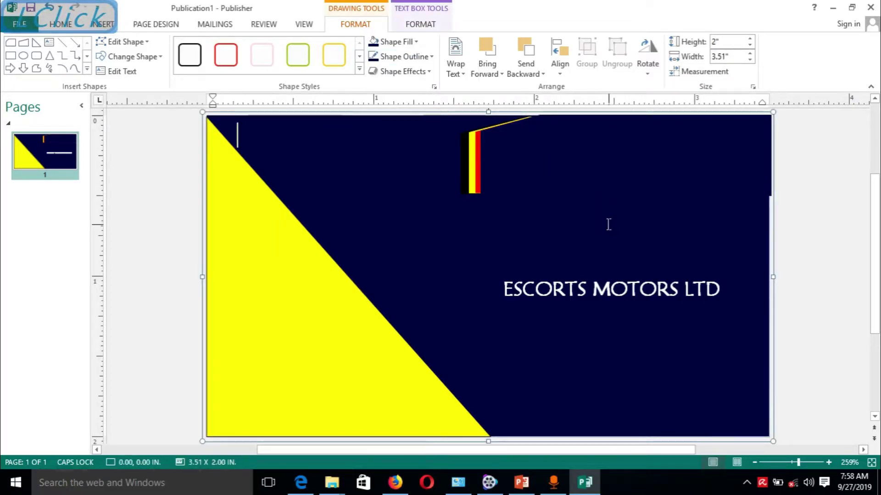
Narrow the top-right rectangle to 1.78 inches wide.
left_click(751, 145)
left_click_drag(770, 155, 767, 155)
left_click(809, 190)
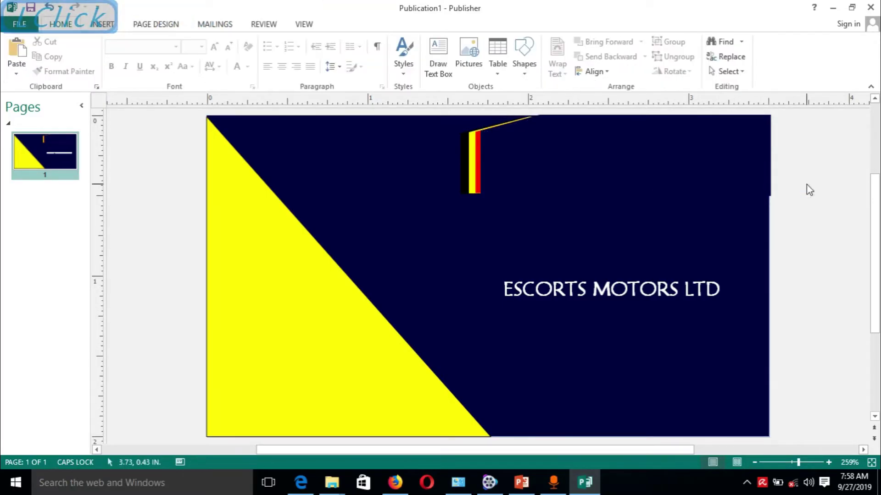
left_click(763, 174)
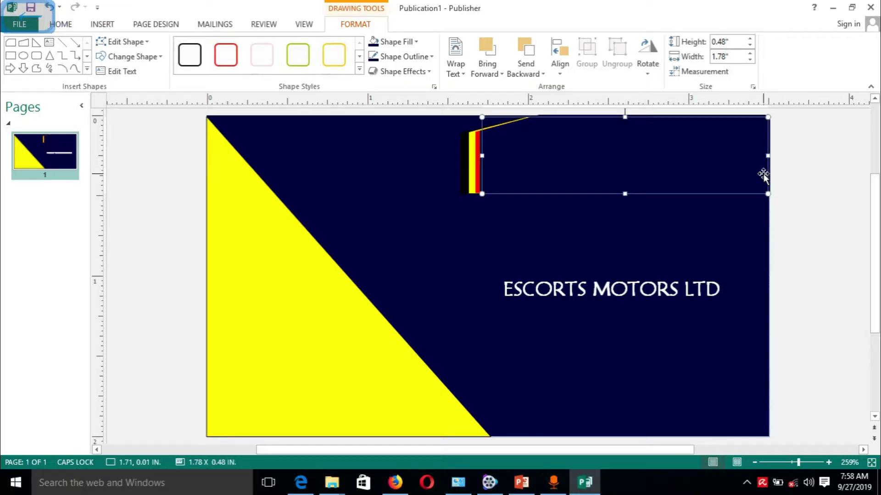
left_click(788, 190)
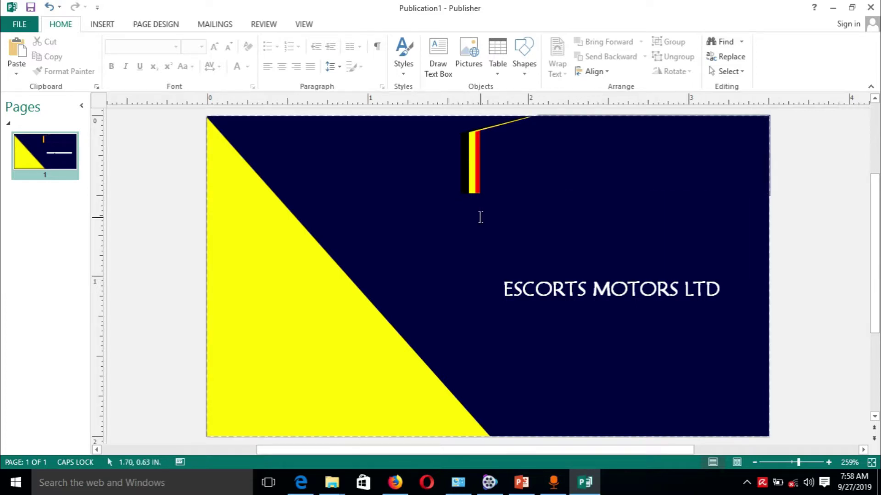
left_click(587, 272)
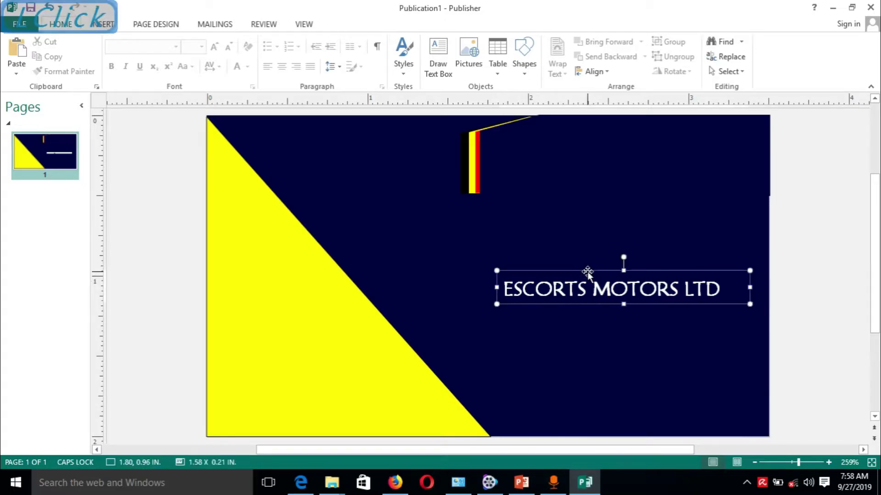
Nudge the ESCORTS MOTORS LTD text box up into the top-right navy rectangle with the arrow keys.
key("Up")
key("Up")
key("Up")
key("Up")
key("Up")
key("Up")
key("Up")
key("Up")
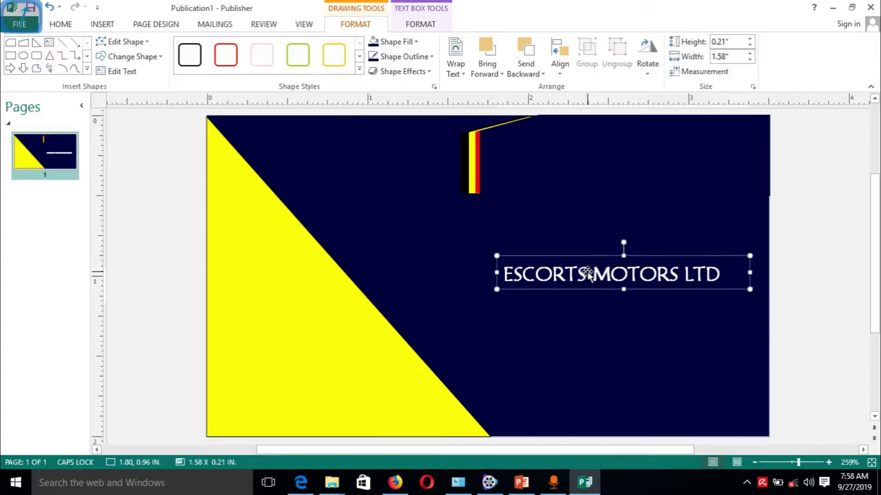
key("Up")
key("Up")
key("Up")
key("Up")
key("Up")
key("Up")
key("Up")
key("Up")
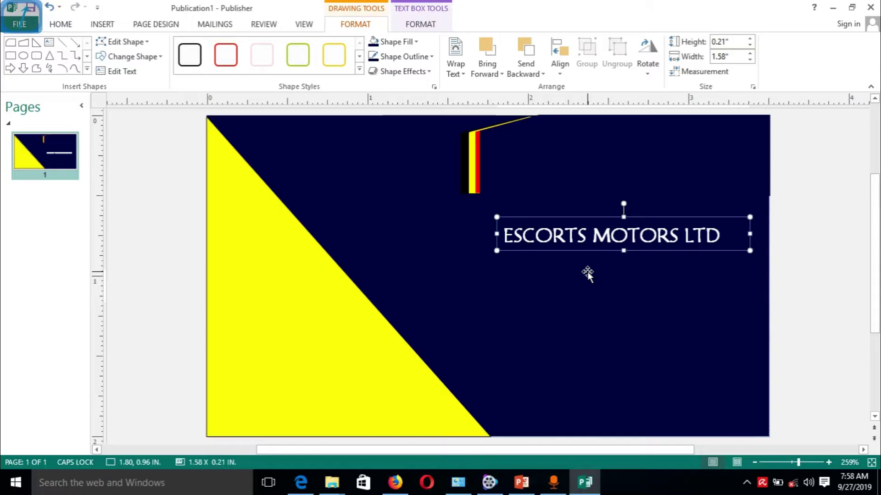
key("Up")
key("Up")
key("Up")
key("Up")
key("Up")
key("Up")
key("Up")
key("Up")
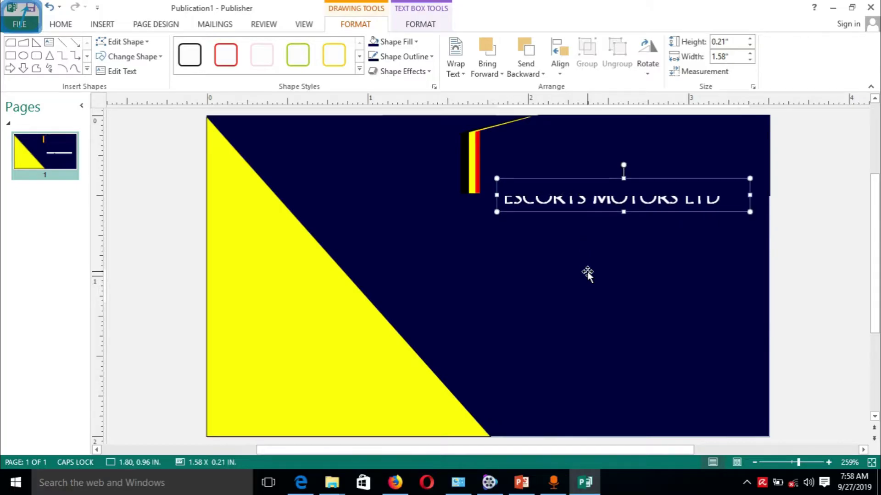
key("Up")
key("Up")
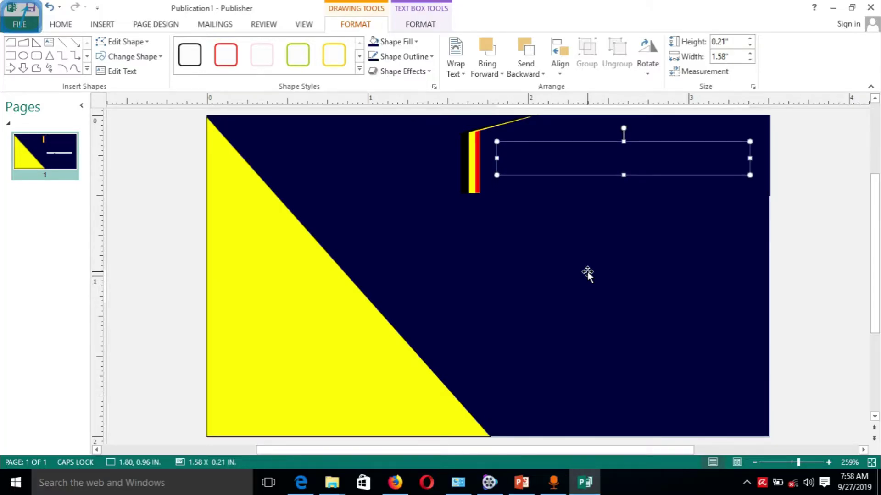
key("Up")
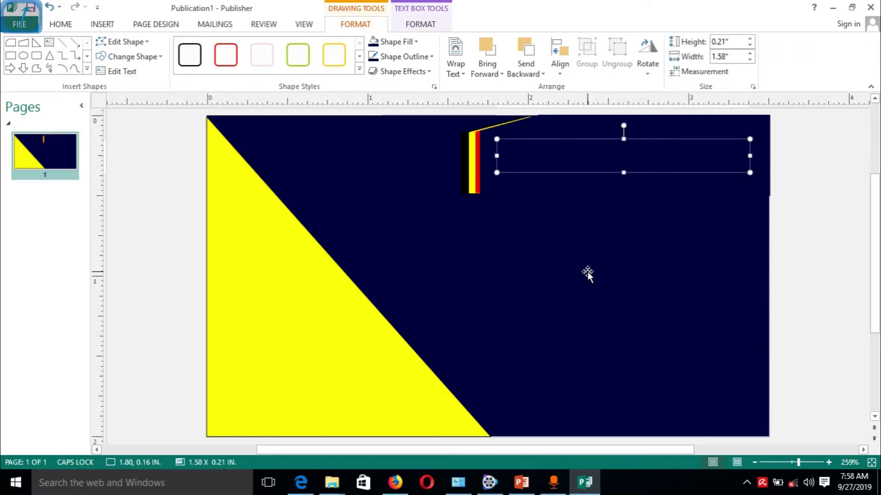
key("Down")
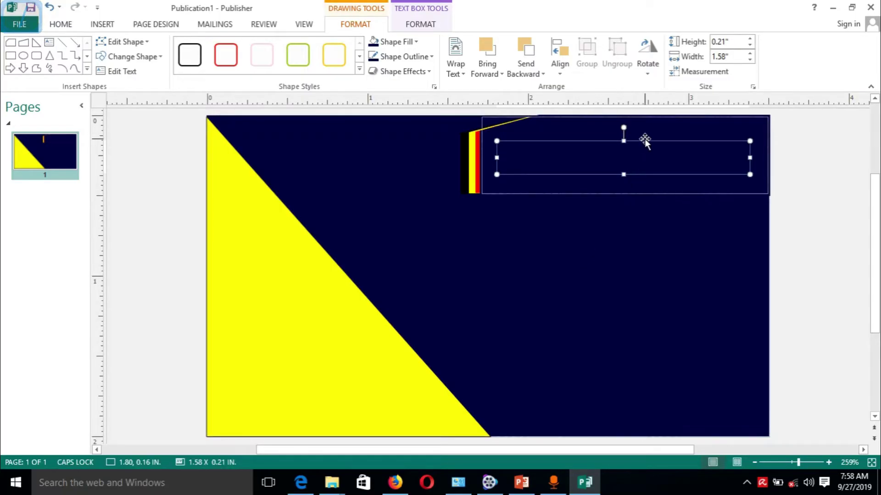
left_click(643, 141)
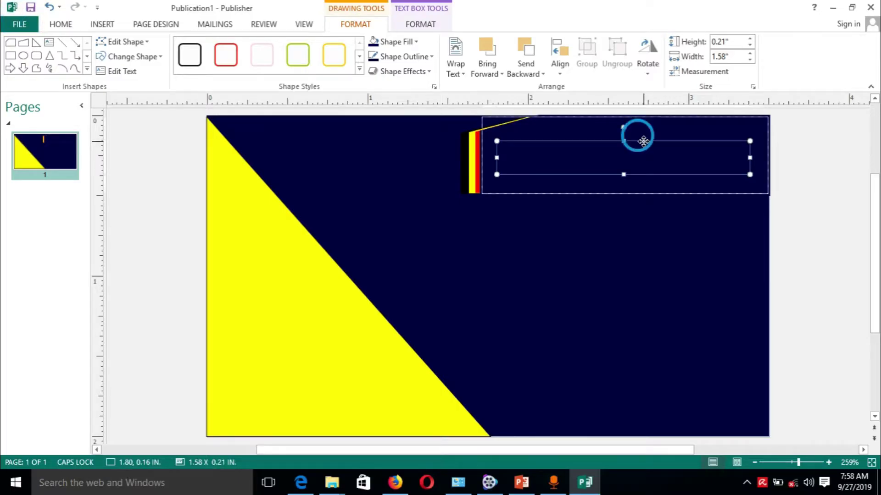
left_click(624, 158)
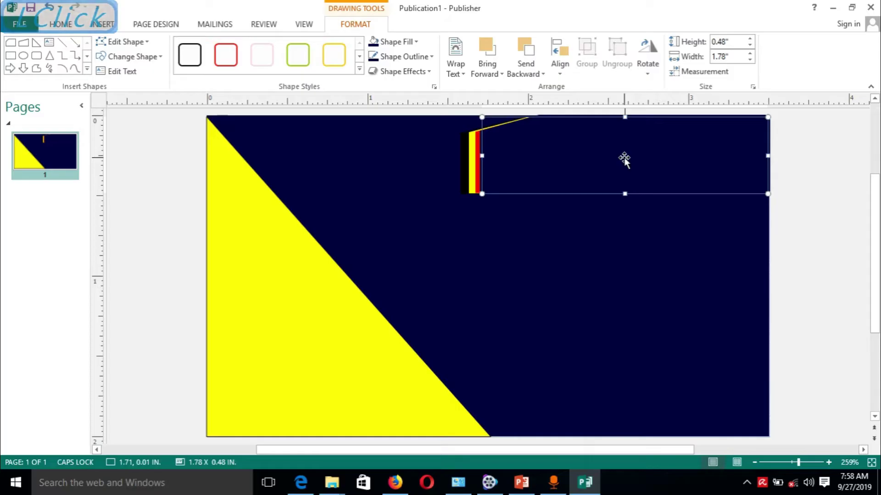
key("ctrl+z")
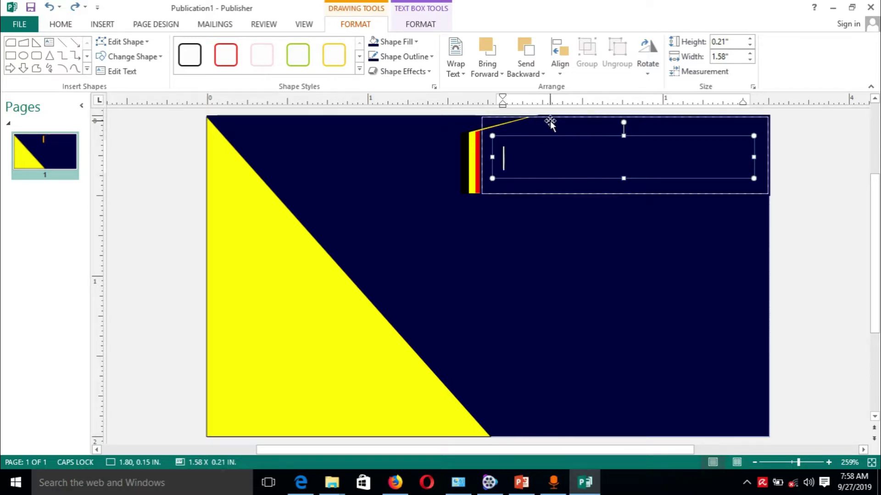
left_click(461, 73)
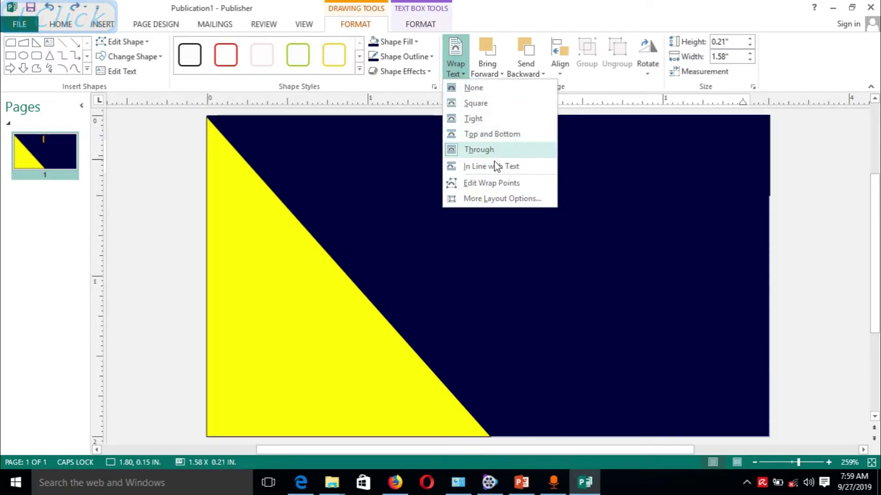
Undo the layer change and nudges, bringing ESCORTS MOTORS LTD back below the dark shape.
left_click(499, 74)
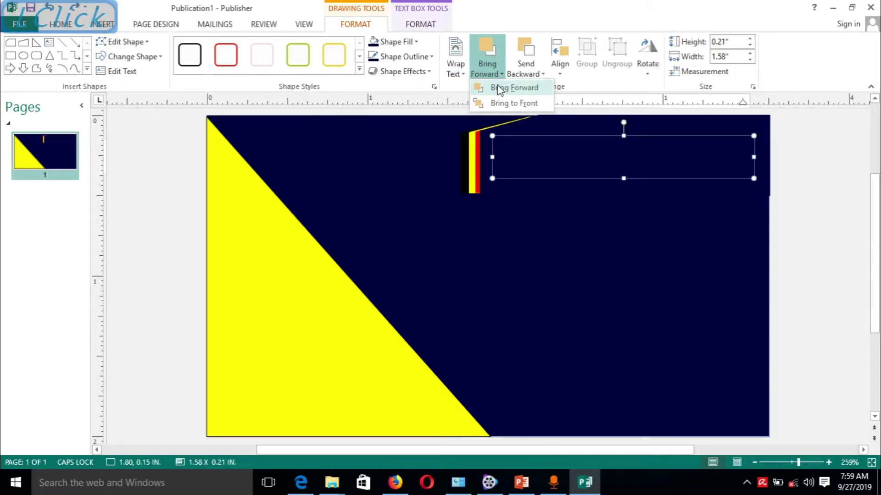
left_click(501, 89)
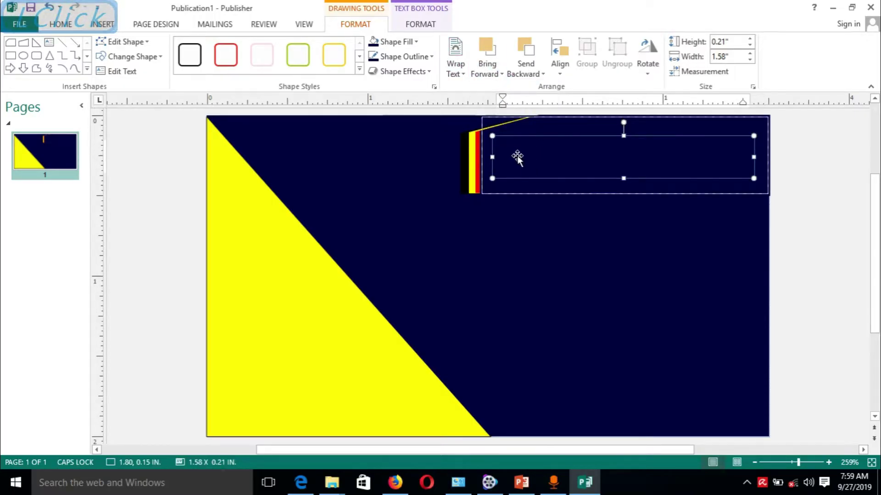
left_click(503, 157)
key("ctrl+z")
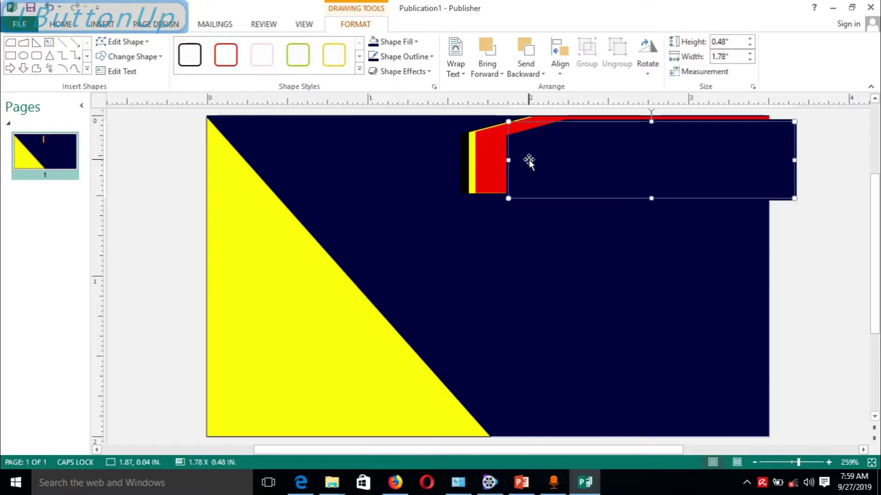
key("ctrl+z")
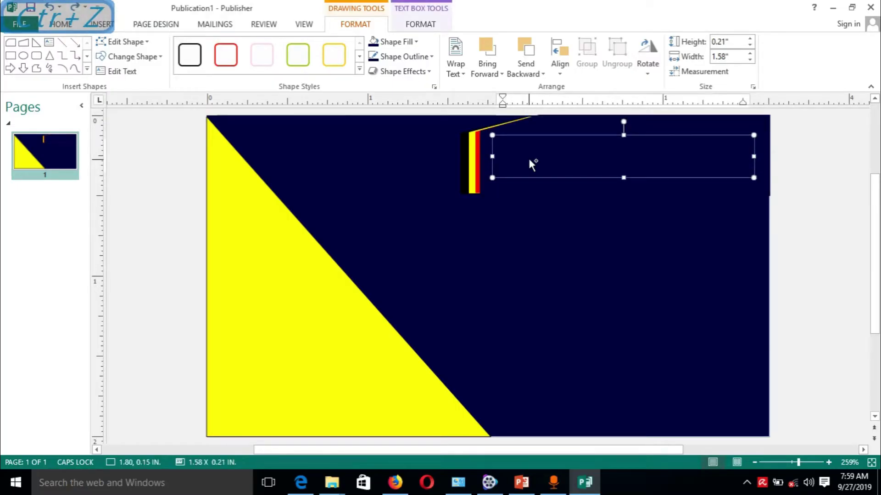
key("ctrl+z")
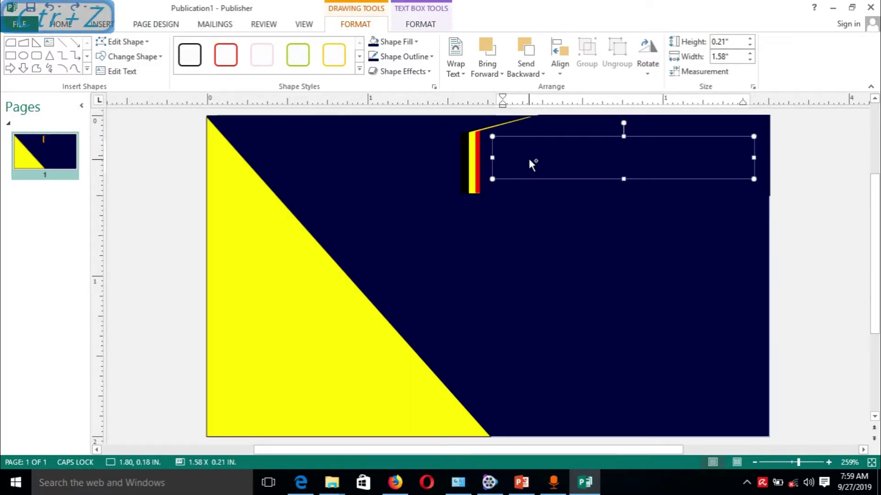
key("ctrl+z")
key("ctrl+z")
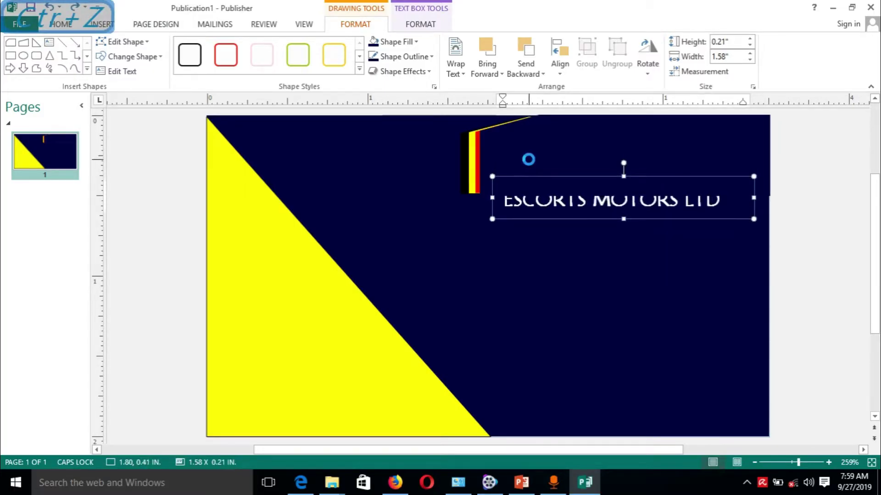
key("ctrl+z")
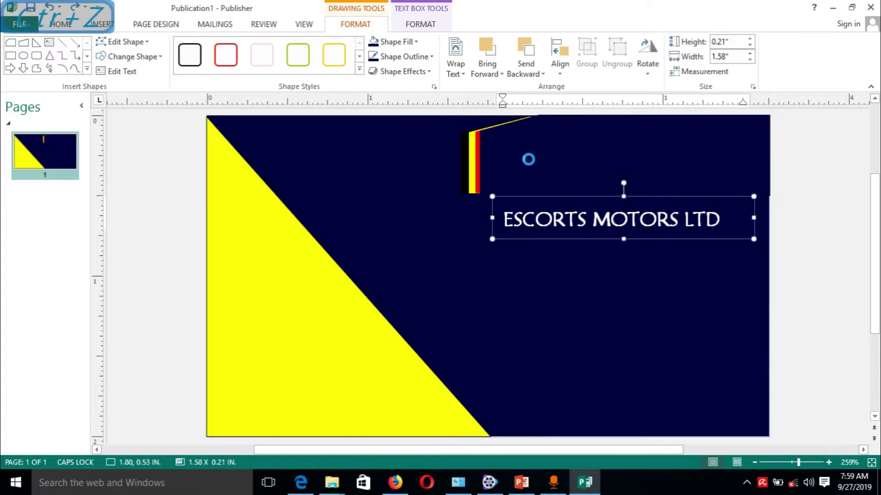
key("ctrl+z")
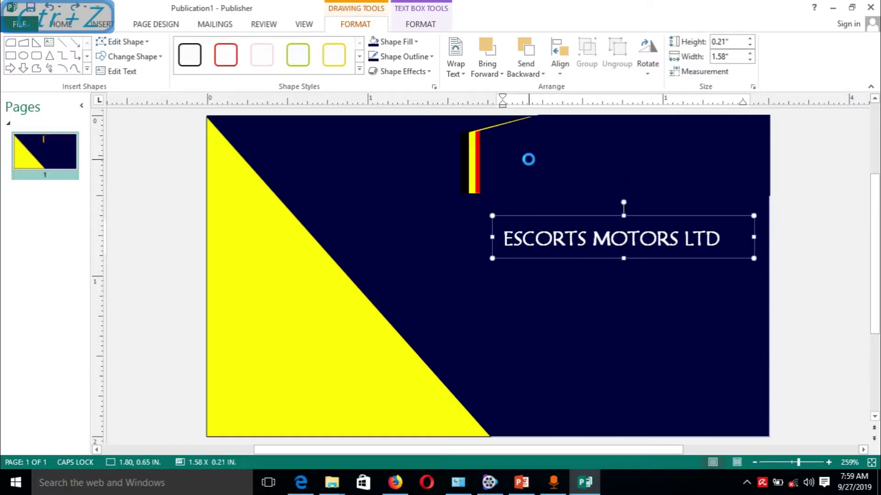
key("ctrl+z")
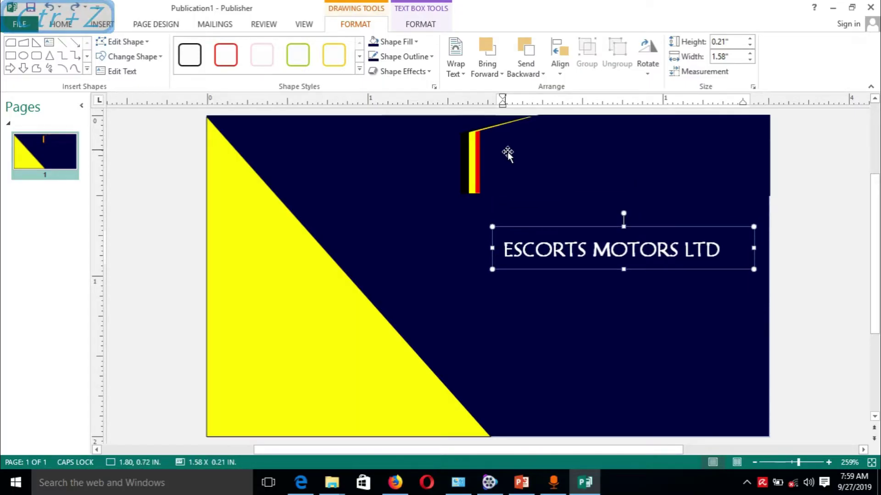
Try sending the dark shape backward, then undo so the red shape stays behind the navy strip.
left_click(519, 161)
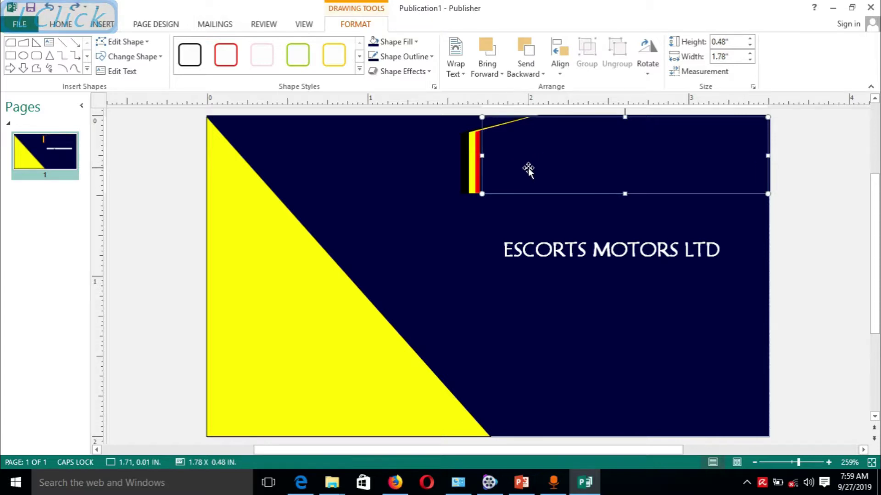
left_click(526, 73)
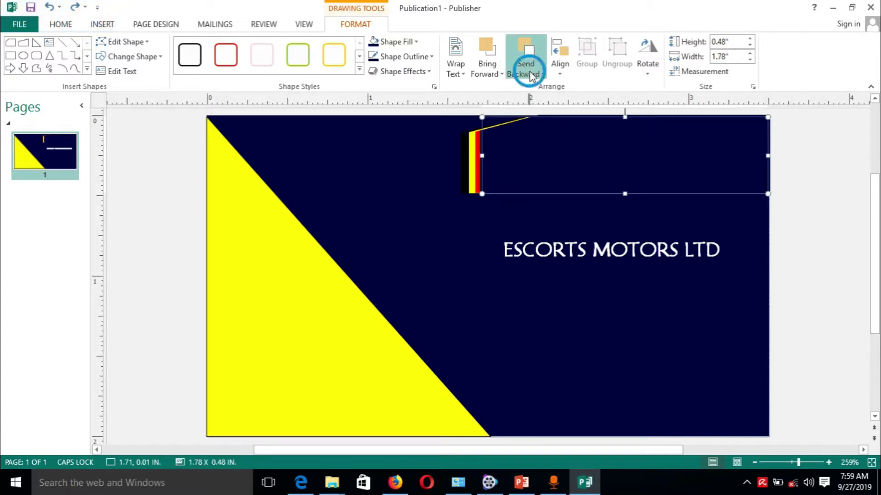
left_click(554, 103)
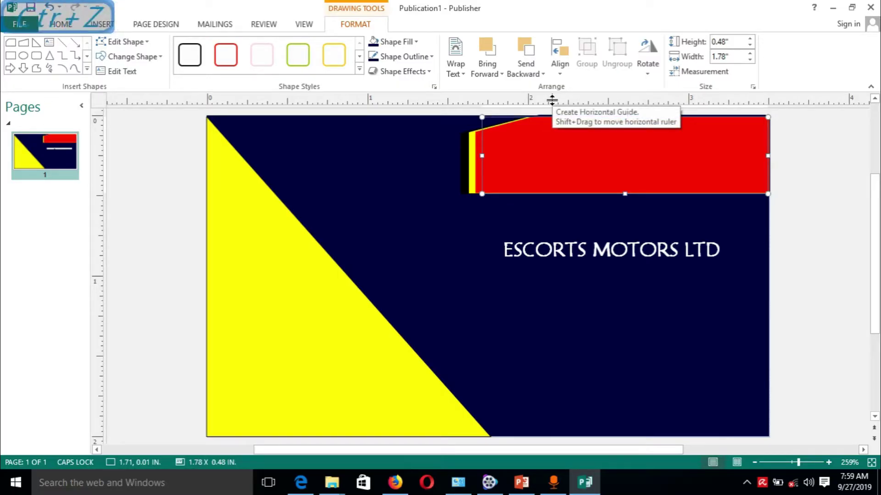
key("ctrl+z")
left_click(535, 72)
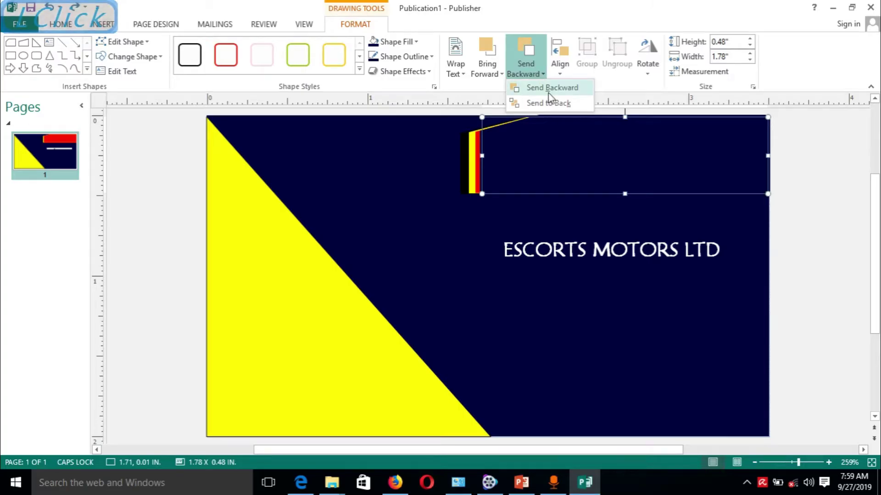
left_click(548, 90)
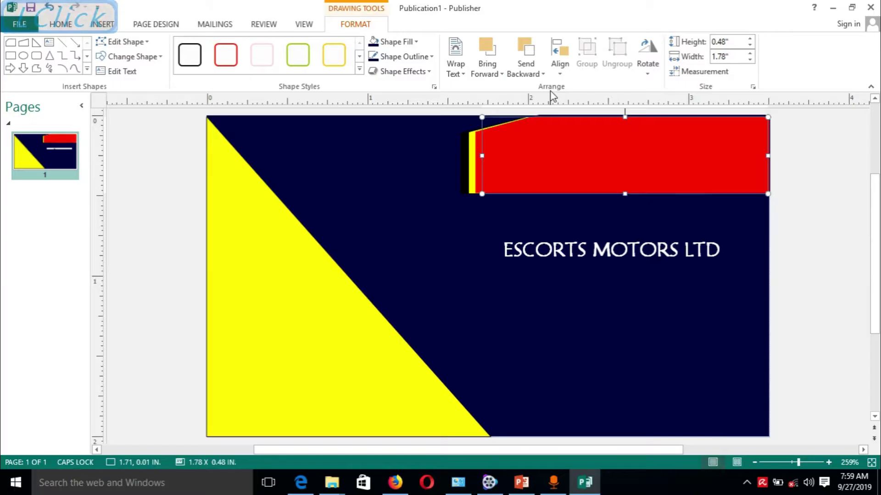
key("ctrl+z")
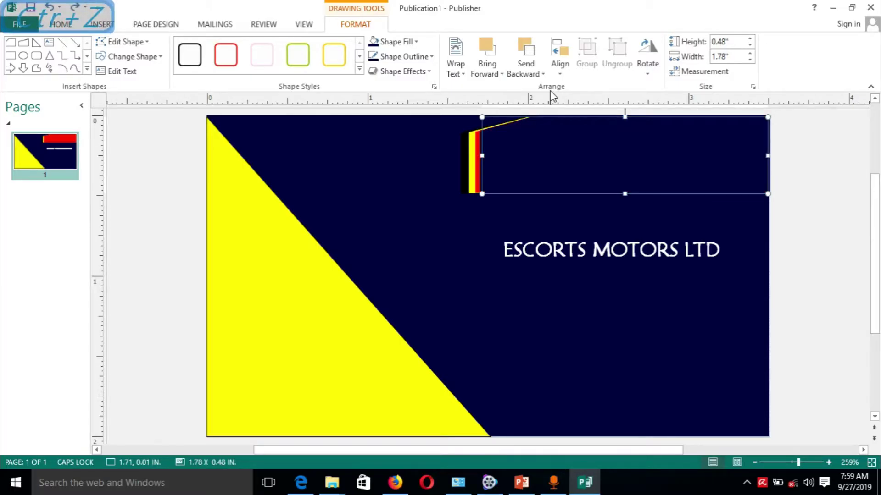
Bring the ESCORTS MOTORS LTD box to the front and drag it up beside the stripe.
left_click_drag(561, 232, 559, 184)
left_click_drag(559, 160, 564, 249)
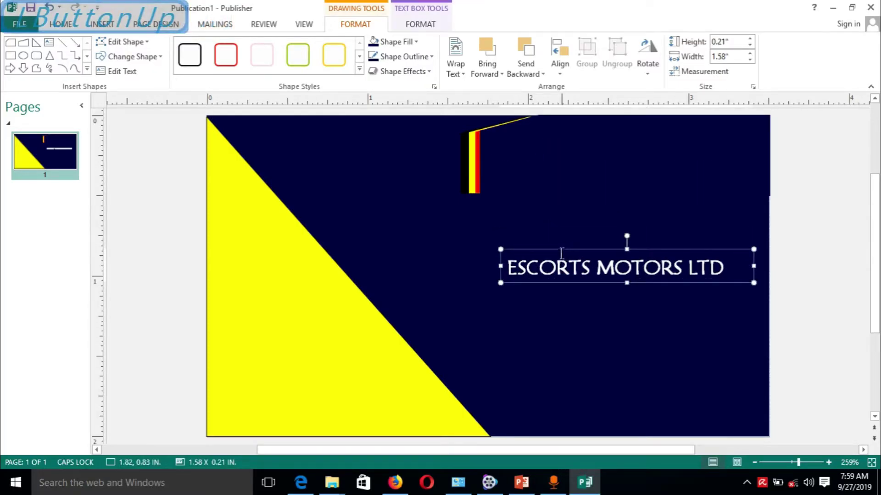
left_click(560, 251)
right_click(560, 251)
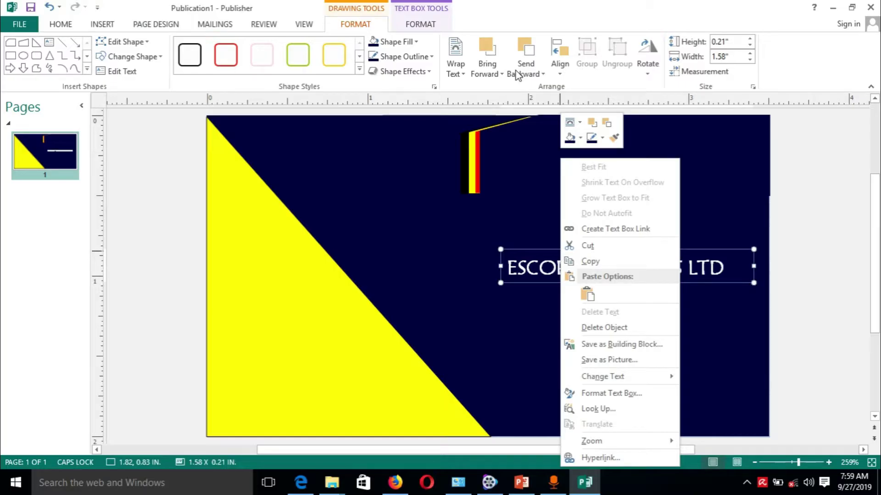
left_click(500, 74)
left_click(508, 98)
left_click_drag(595, 250, 591, 144)
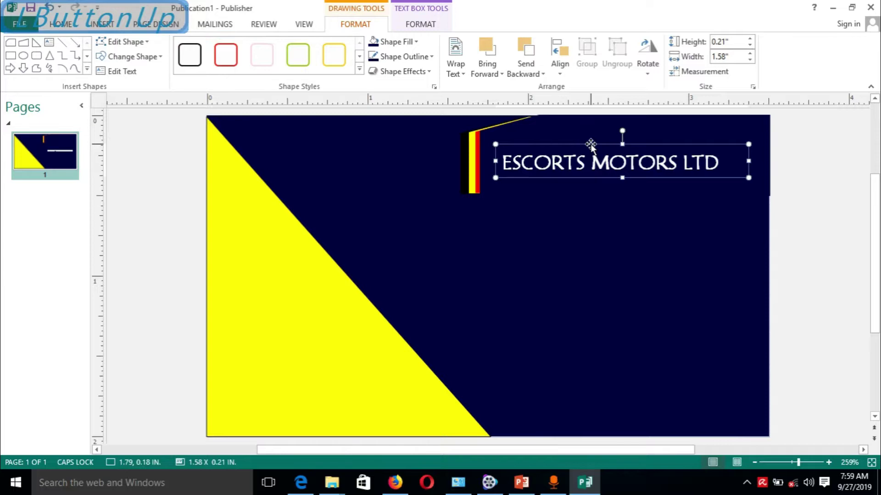
left_click(590, 239)
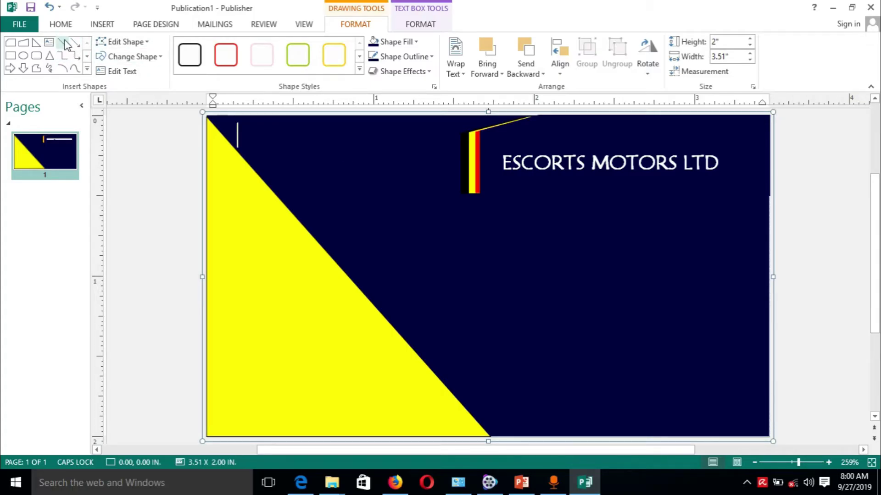
Draw a horizontal line across the card and make it yellow with 1 pt weight.
left_click(63, 43)
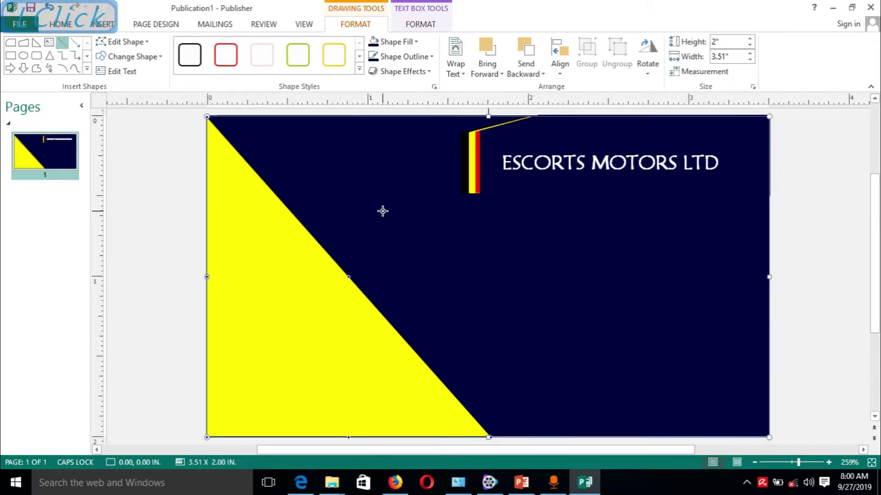
left_click_drag(286, 206, 771, 206)
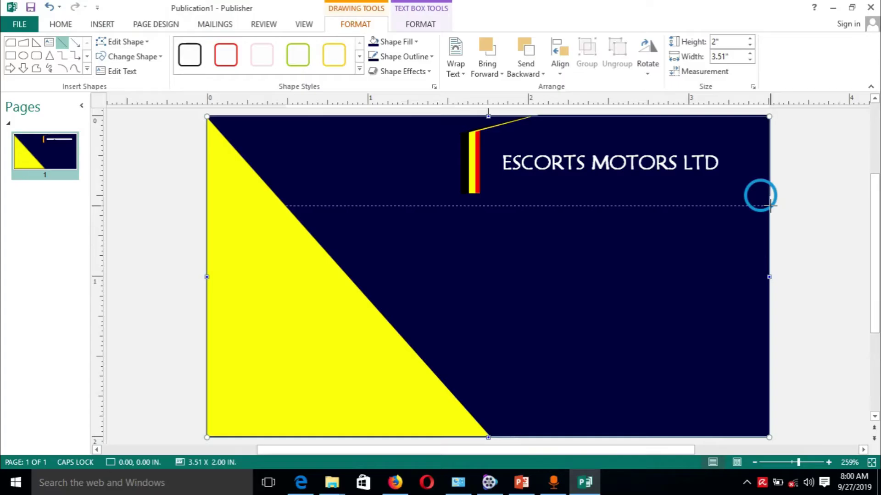
left_click_drag(770, 206, 770, 206)
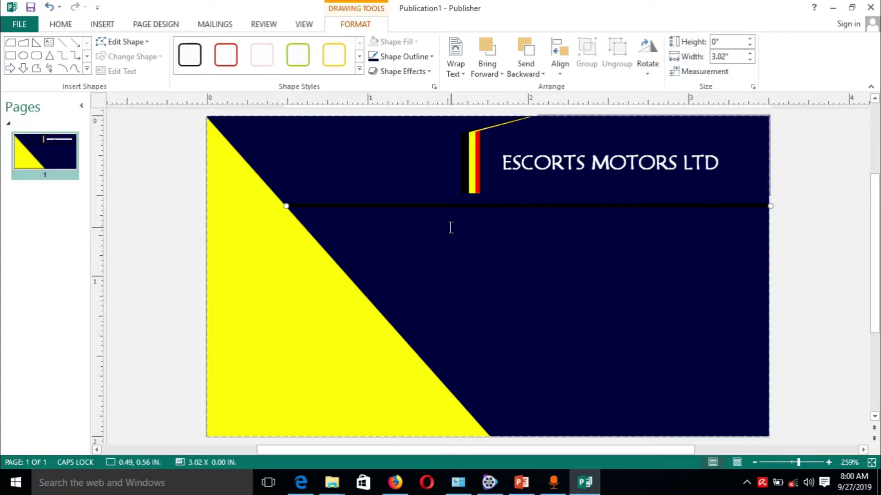
left_click(431, 57)
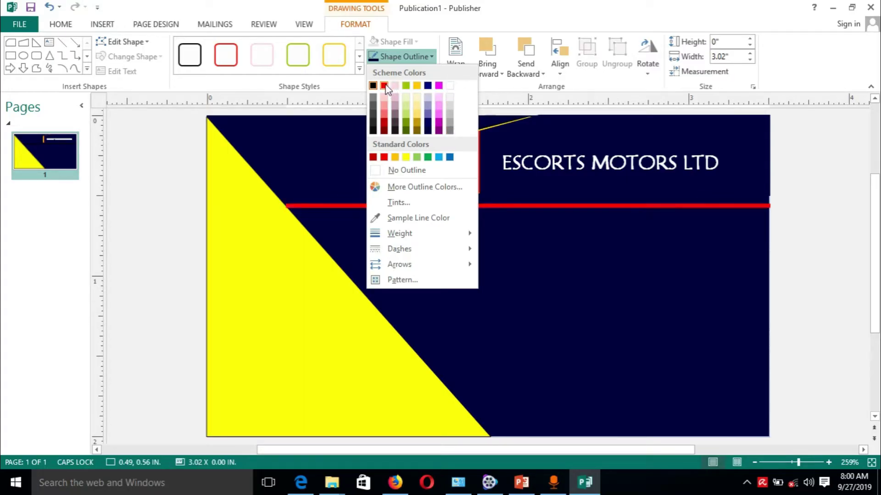
left_click(406, 158)
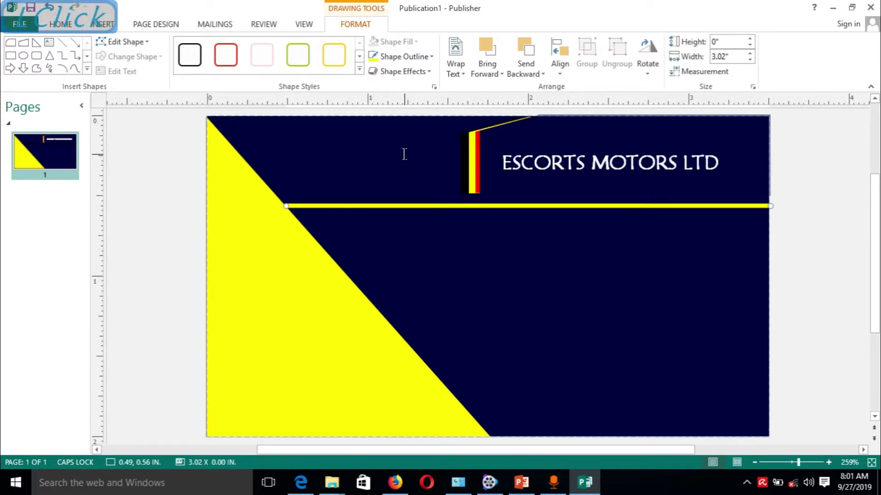
left_click(430, 58)
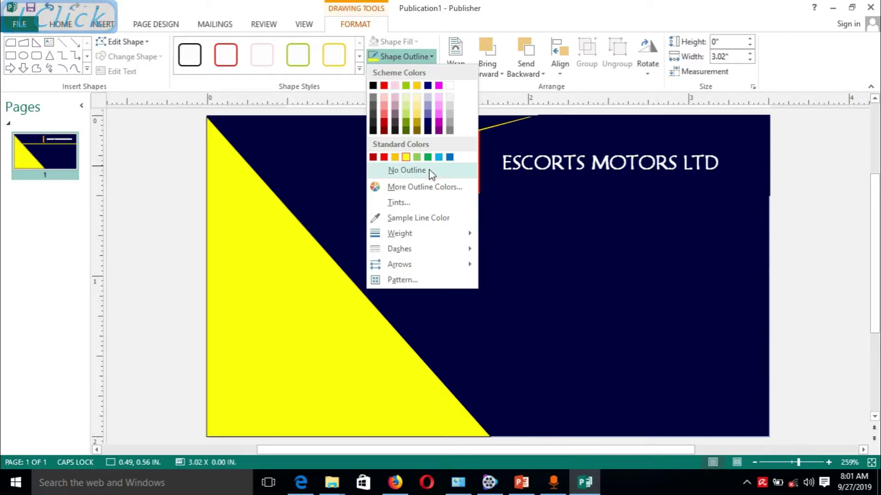
mouse_move(432, 233)
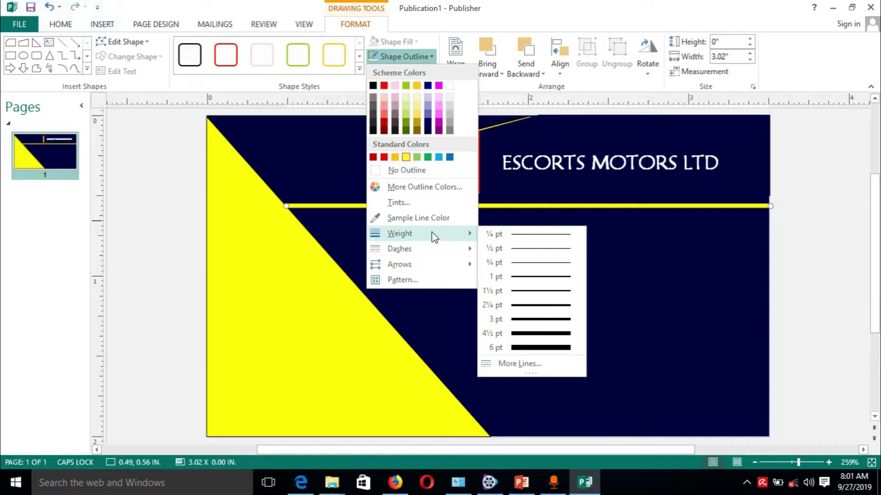
left_click(537, 278)
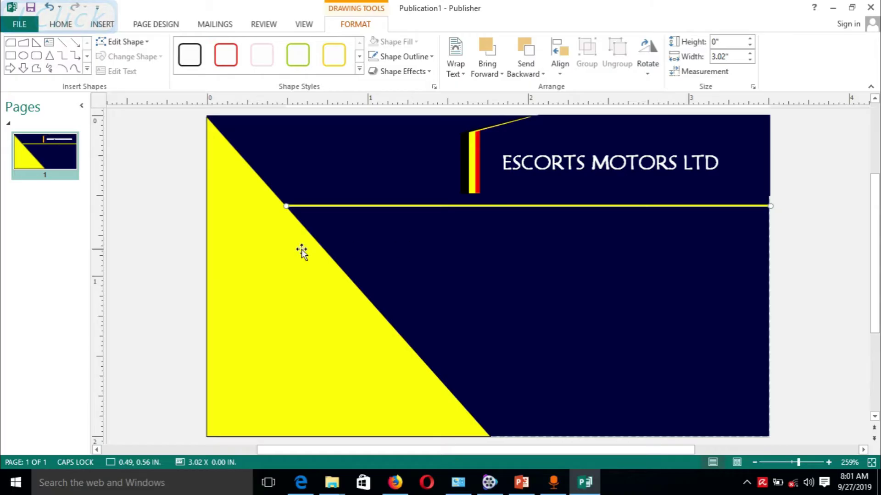
Nudge the yellow rule up under the company name and align its left end to the triangle.
key("Up")
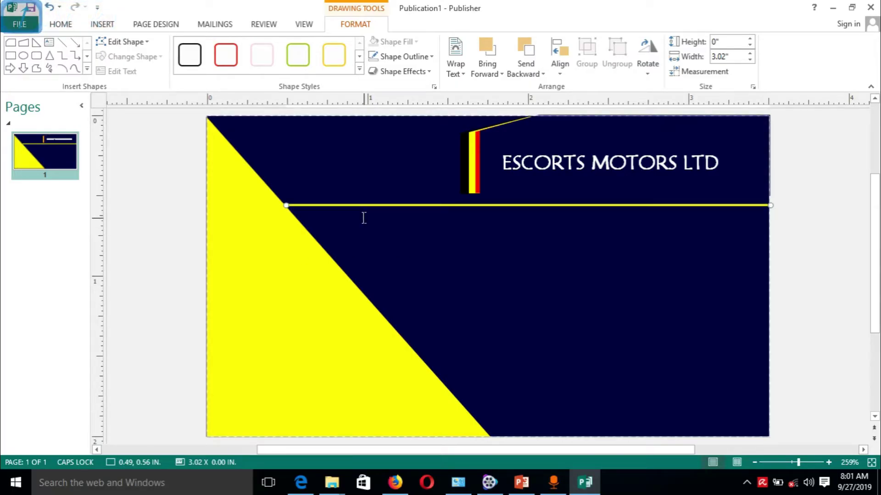
key("Up")
key("Up")
key("Up")
key("Up")
key("Up")
key("Up")
key("Up")
key("Up")
key("Up")
key("Up")
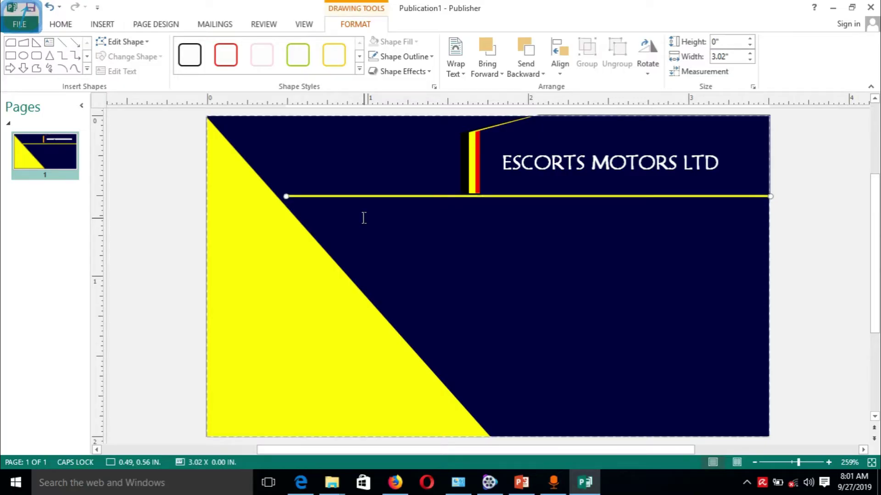
key("Up")
key("Up")
key("Up")
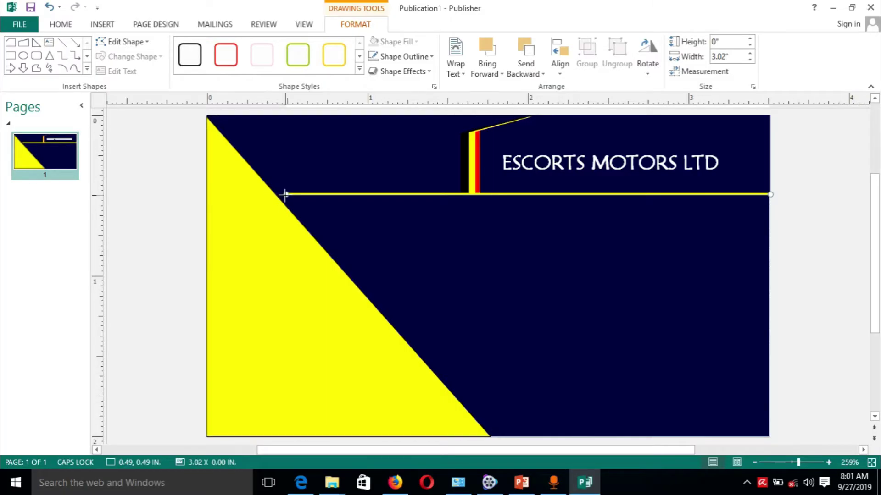
left_click_drag(285, 194, 274, 198)
left_click(313, 210)
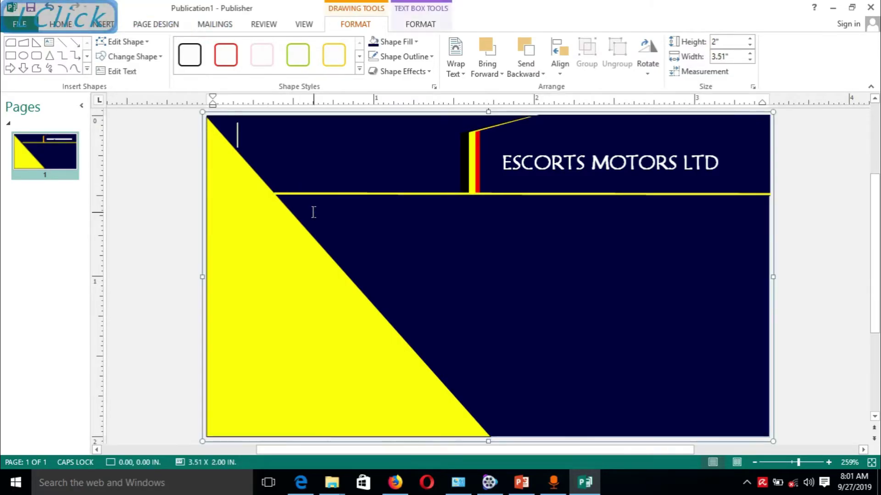
left_click(247, 200)
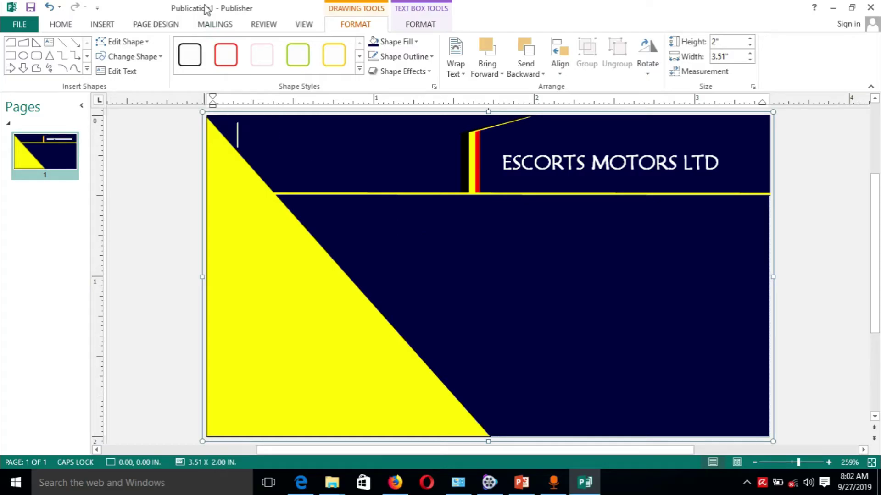
left_click(102, 25)
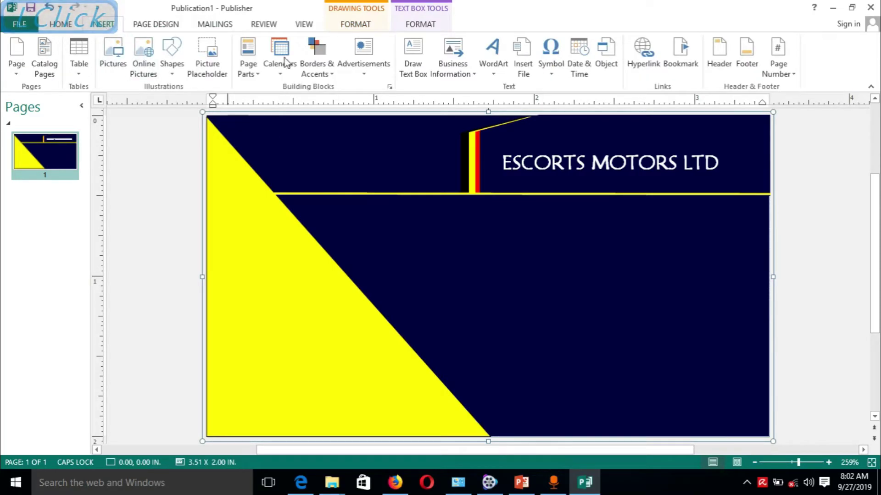
Add a text box below the yellow rule reading HUMAN RESOURCE MANAGER, typo fixed, coloured red.
left_click(412, 58)
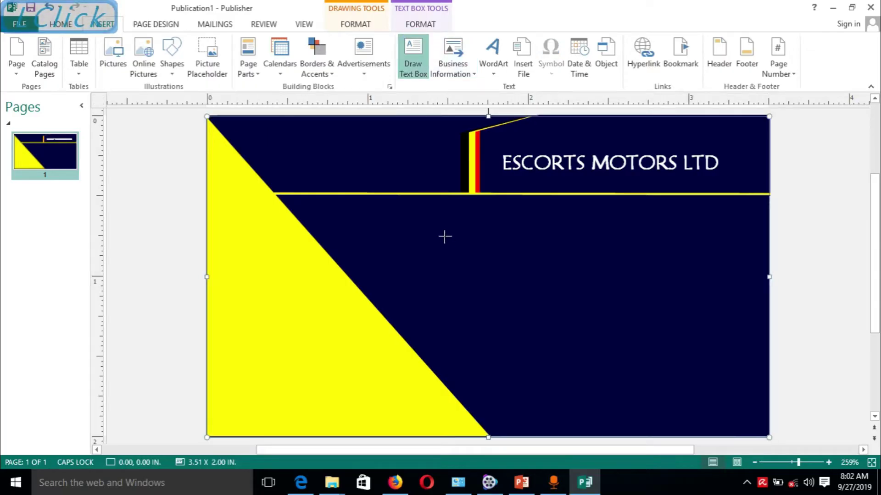
mouse_move(422, 205)
left_mouse_down()
mouse_move(571, 235)
mouse_move(688, 235)
left_mouse_up()
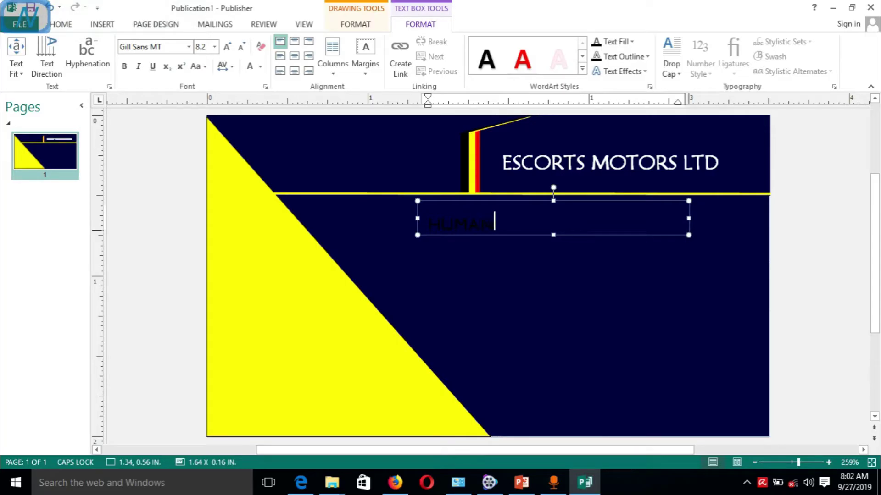
type("HUMAN RRESOURCE MANAG")
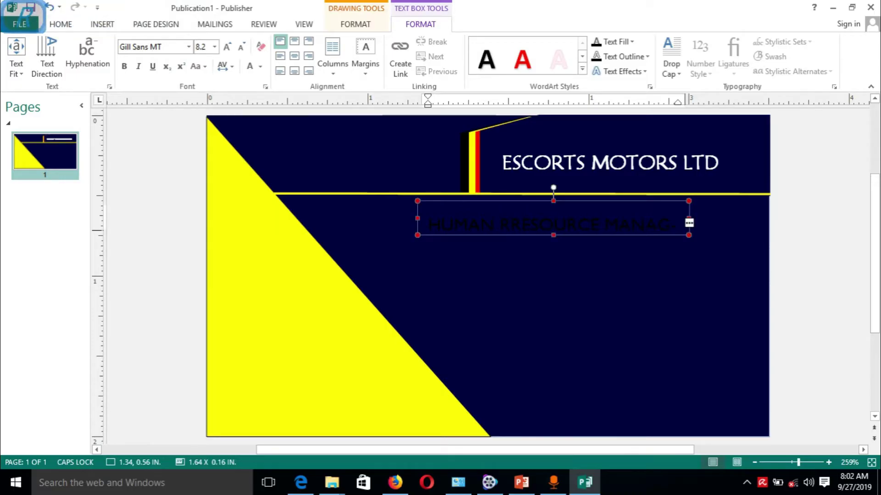
left_click(517, 223)
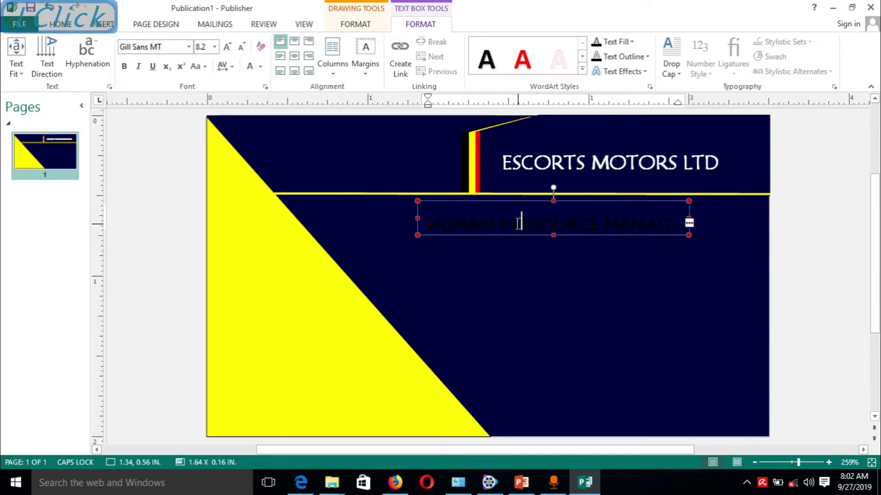
key("BackSpace")
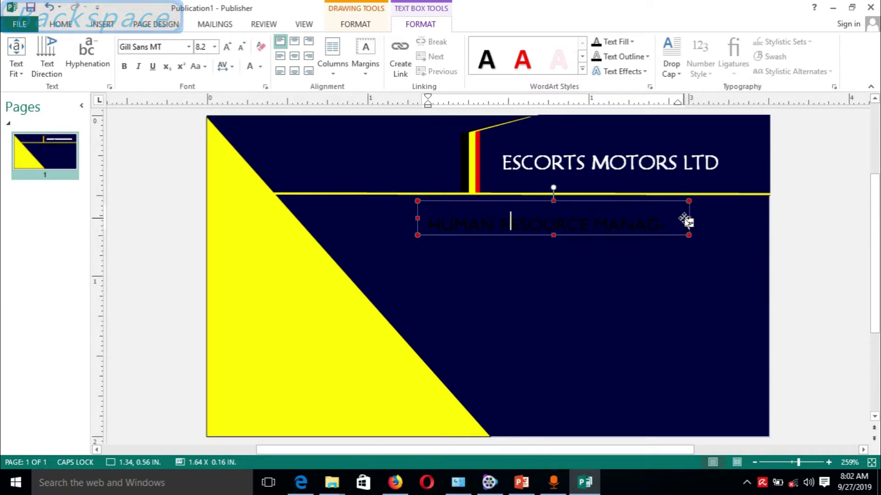
left_click_drag(689, 218, 727, 219)
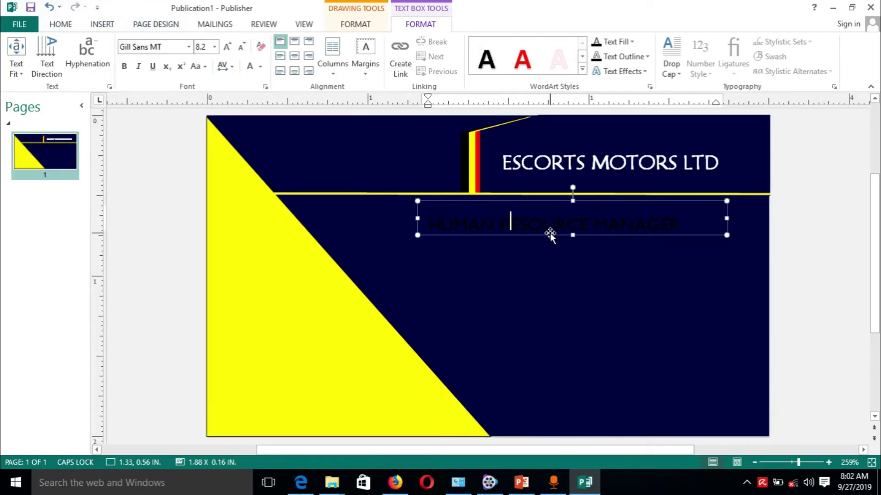
left_click_drag(682, 222, 429, 207)
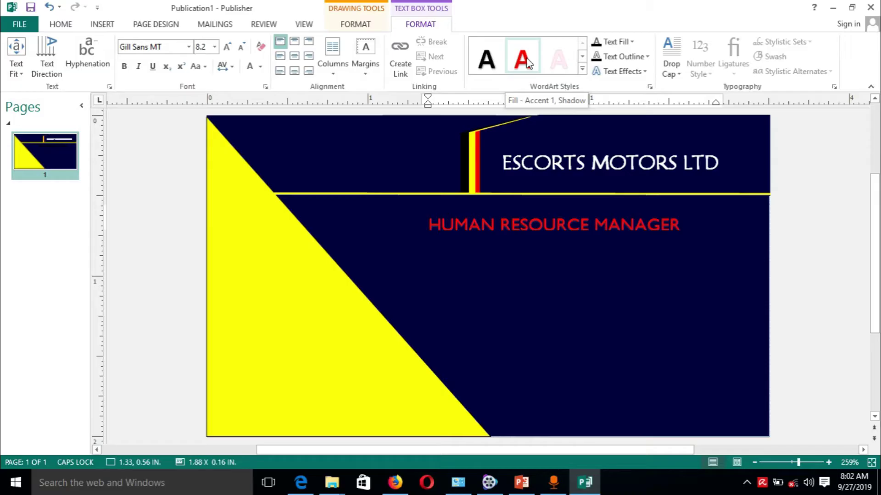
left_click(526, 64)
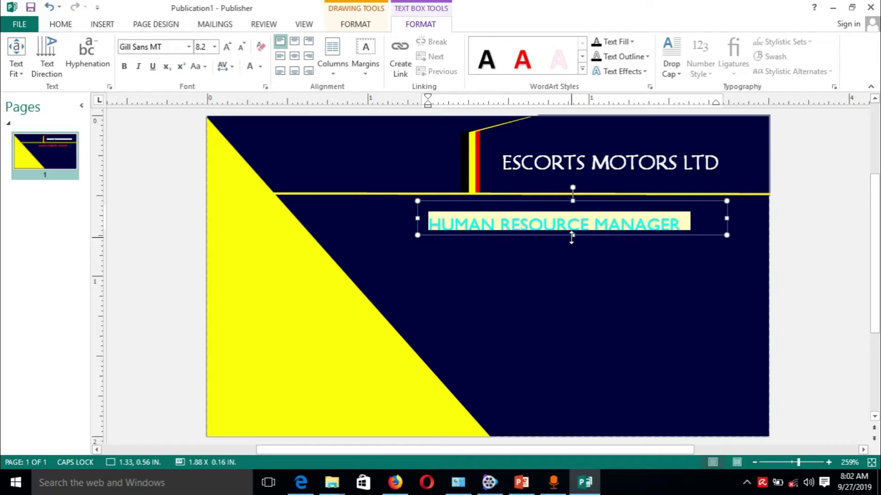
Give the job title a Hard Edge bevel and make it bold.
left_click_drag(573, 235, 573, 240)
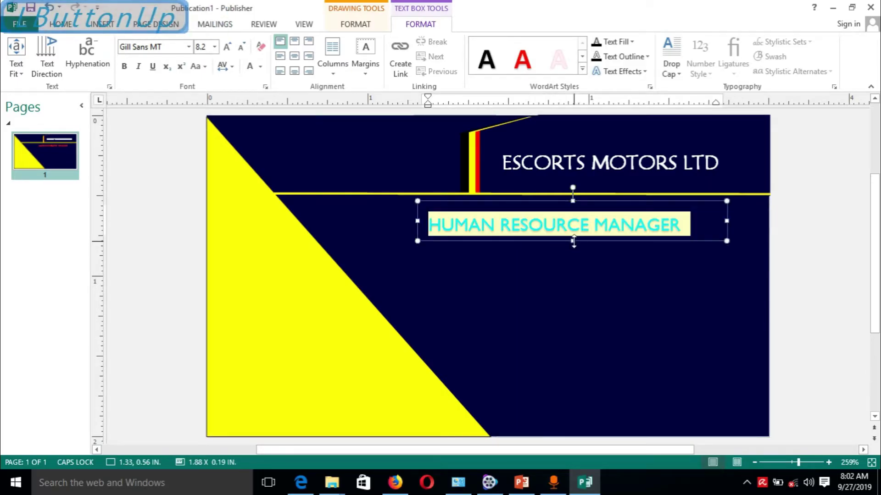
left_click(647, 72)
mouse_move(659, 152)
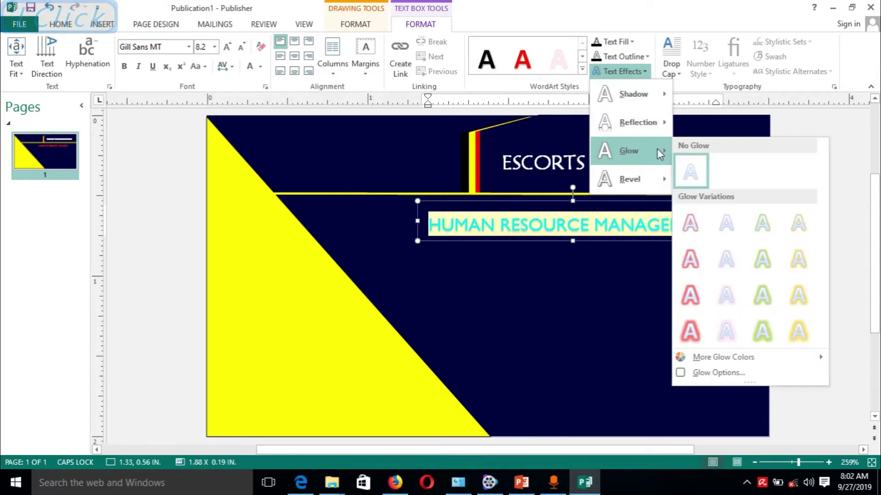
mouse_move(652, 177)
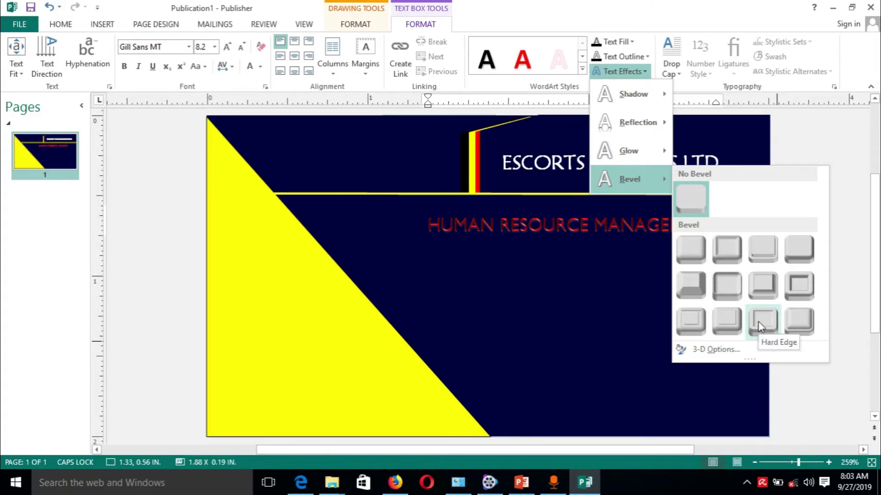
left_click(761, 322)
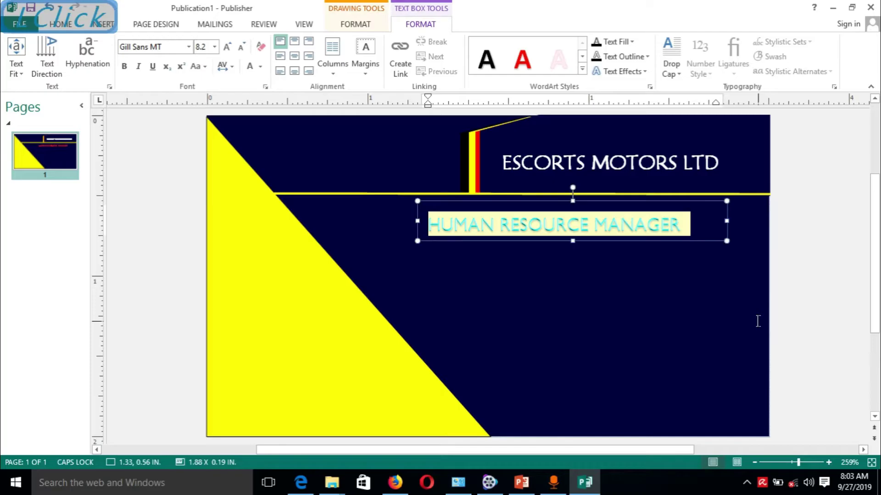
left_click(124, 66)
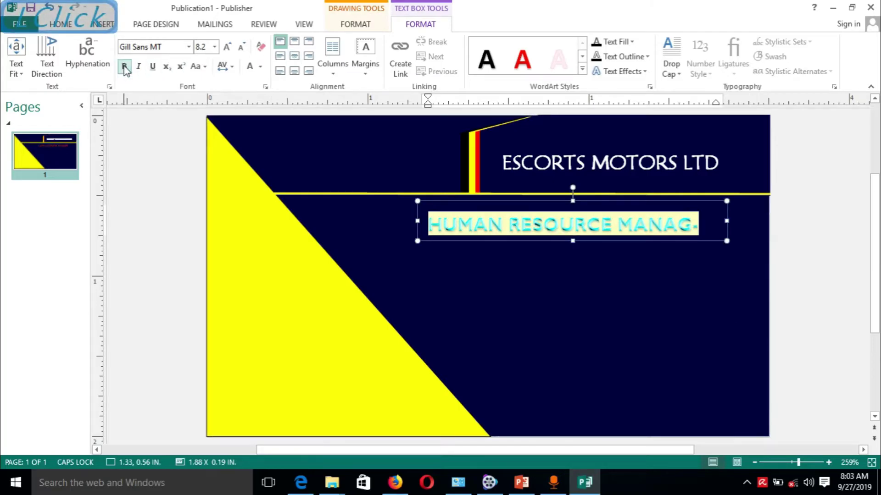
Widen the job title box to 1.98 in so the title fits on one line.
left_click(720, 216)
left_click_drag(723, 223, 740, 221)
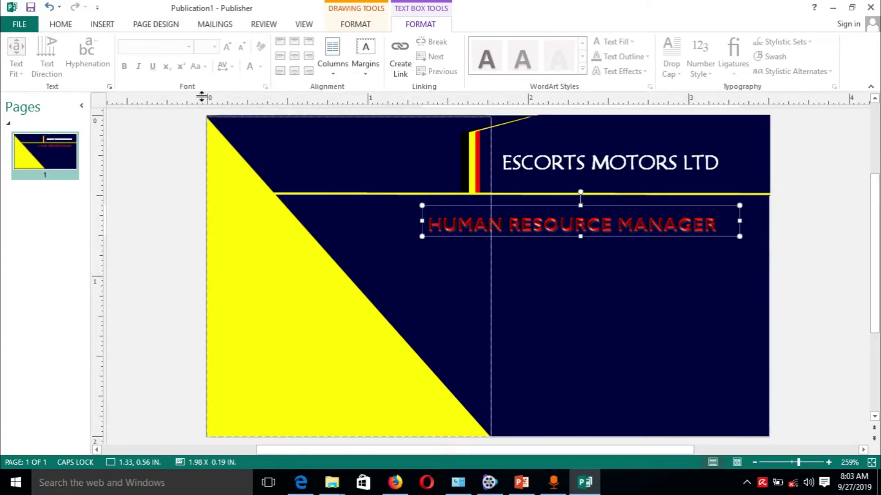
left_click(450, 211)
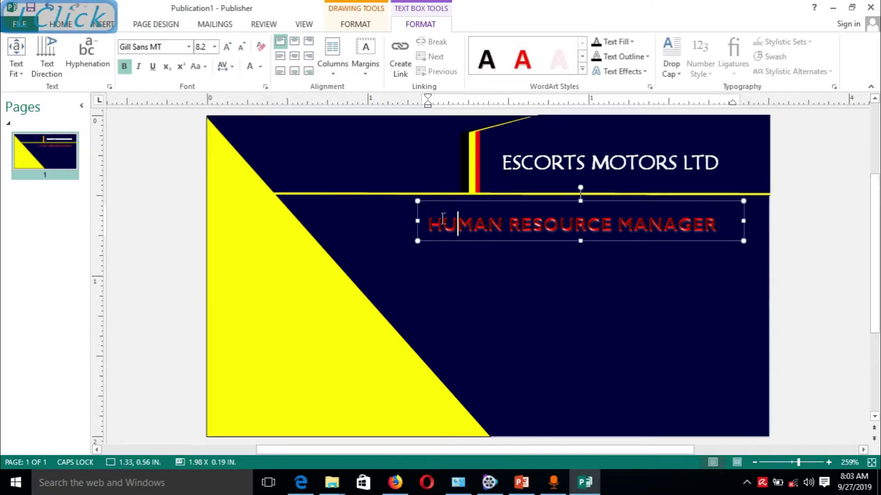
Set the HUMAN RESOURCE MANAGER title in the Leelawadee UI font.
left_click_drag(415, 213, 720, 222)
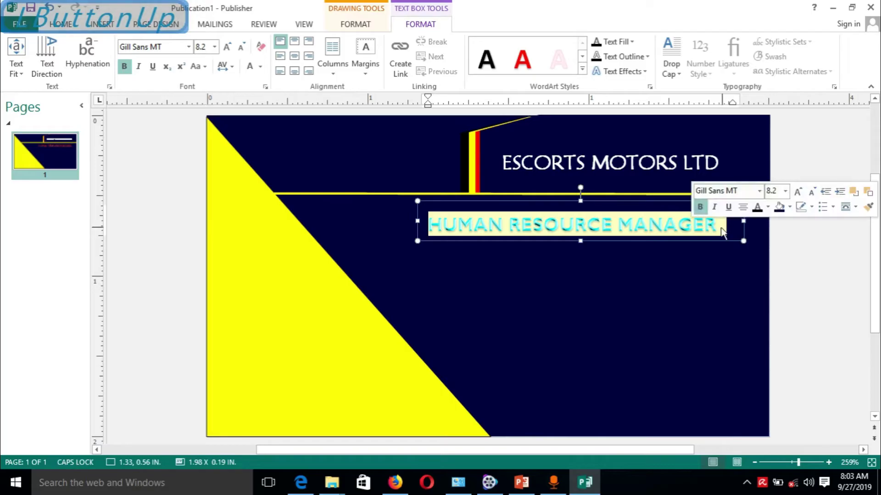
left_click(188, 46)
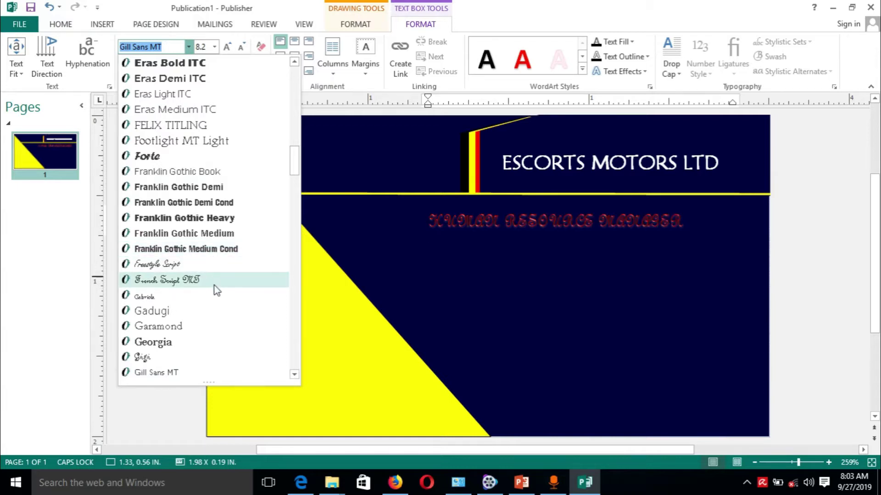
left_click_drag(294, 160, 306, 217)
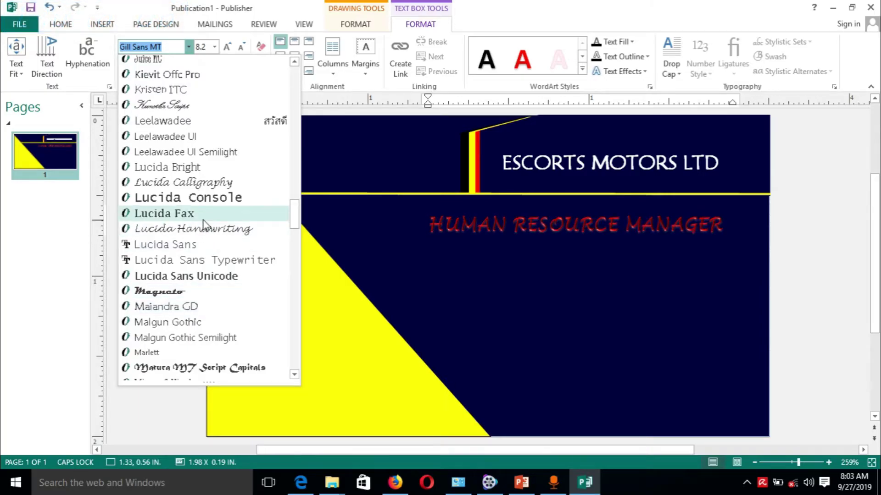
left_click(217, 130)
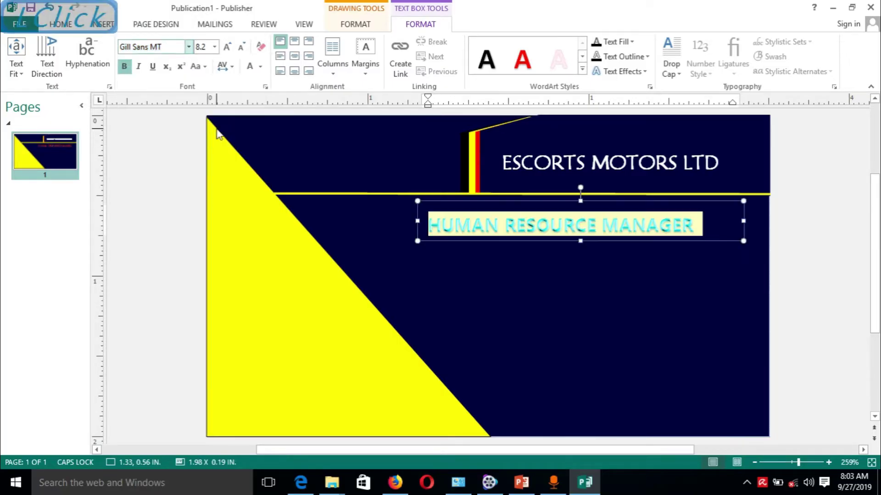
left_click(638, 292)
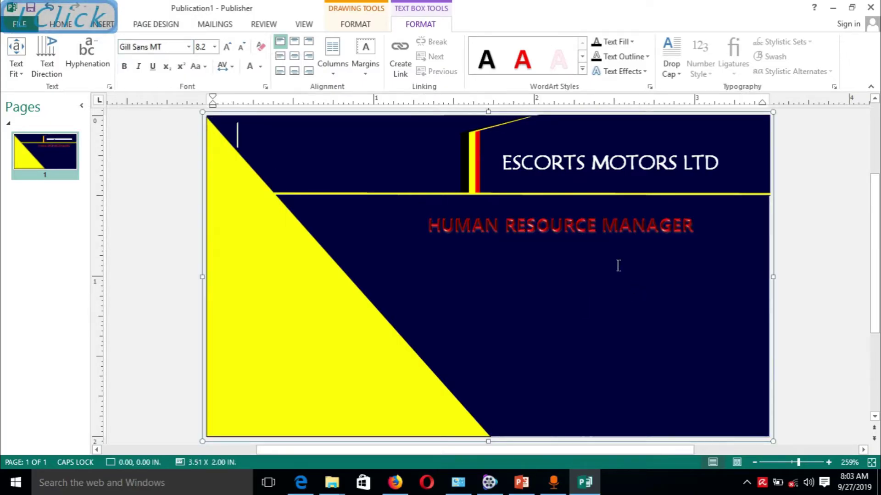
Move the job title box left and nudge it up just under the yellow rule.
left_click(582, 222)
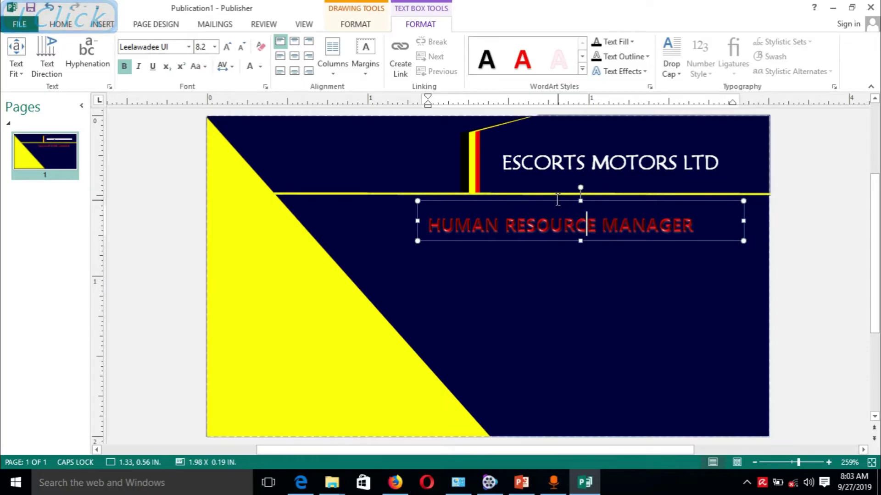
left_click_drag(552, 204, 501, 202)
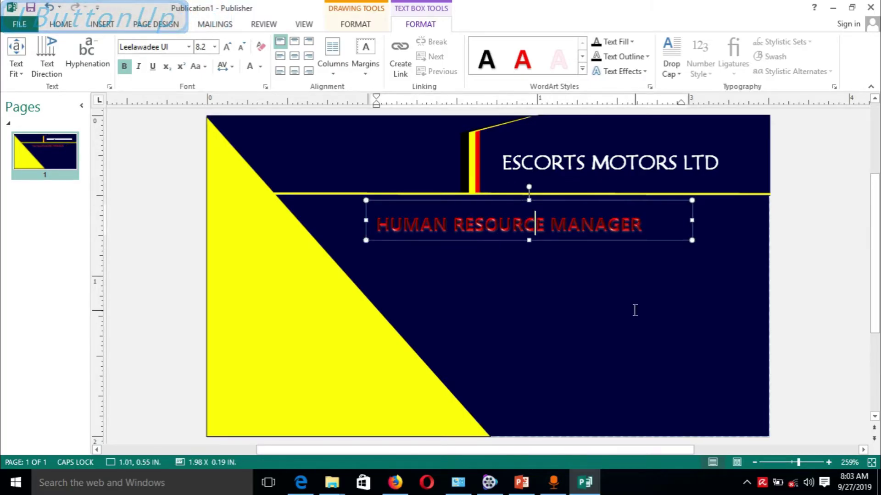
left_click(552, 239)
key("alt+Up")
key("alt+Up")
key("alt+Up")
key("alt+Up")
key("alt+Up")
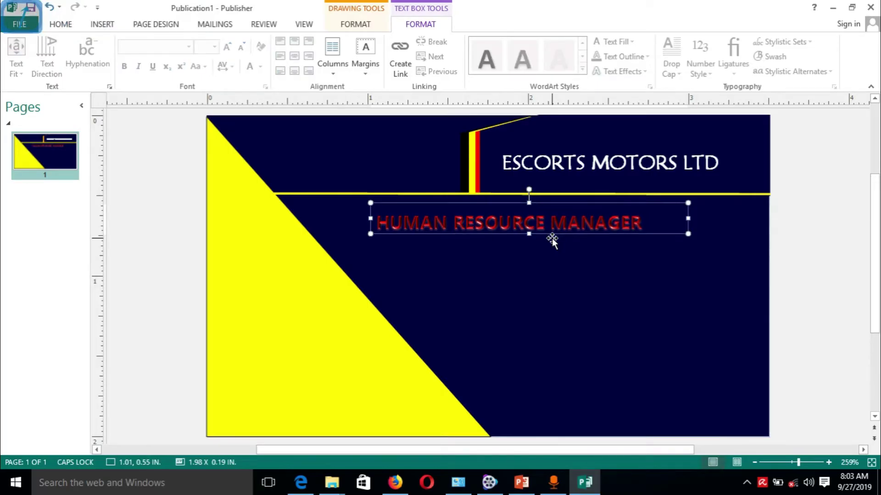
key("alt+Up")
key("alt+Up")
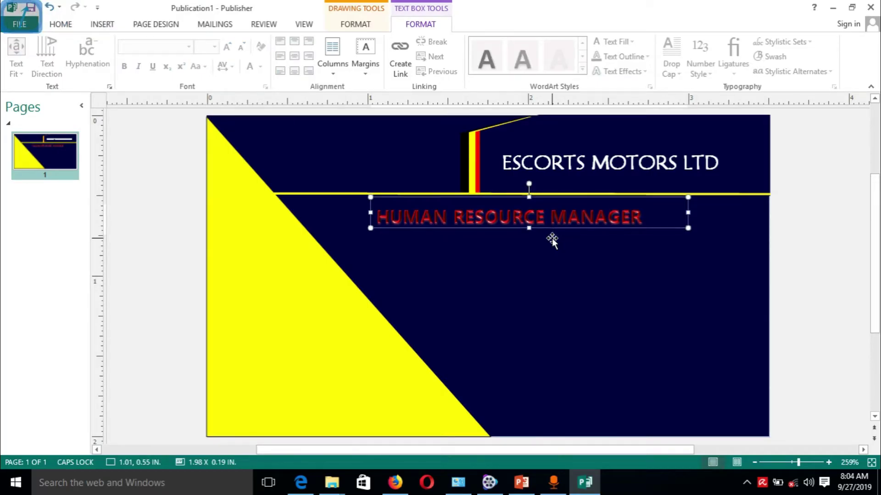
left_click(662, 281)
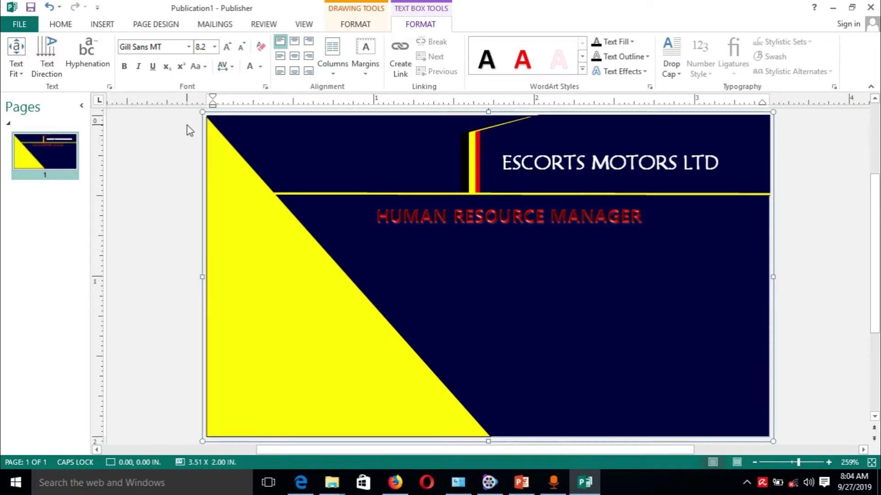
Draw a text box in the card's lower right, turn off Caps Lock, and type the contact's name.
left_click(104, 25)
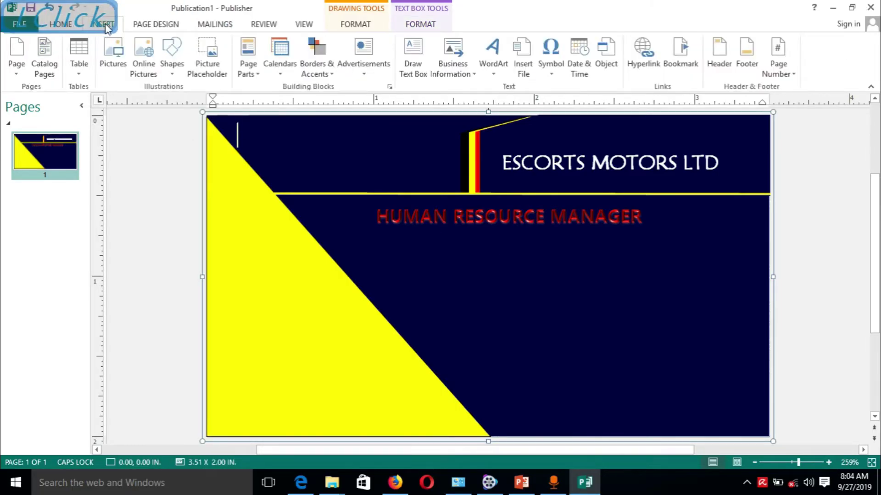
left_click(412, 53)
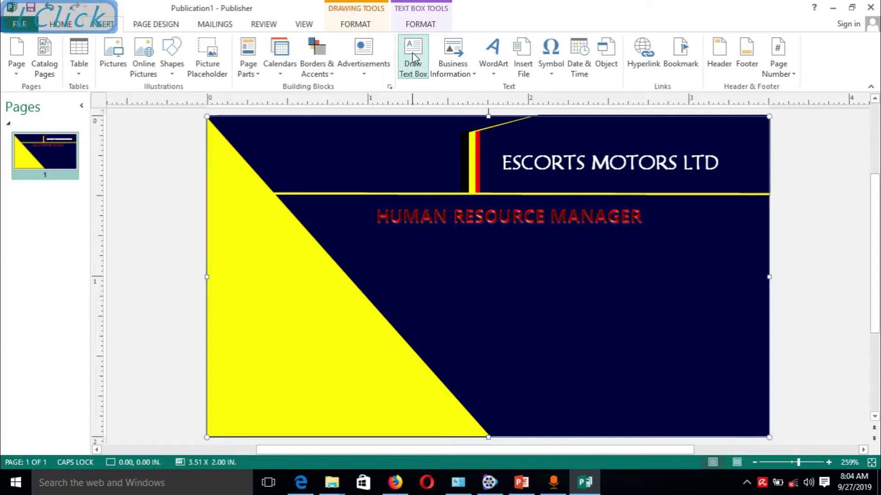
mouse_move(464, 234)
left_mouse_down()
mouse_move(694, 359)
mouse_move(749, 419)
left_mouse_up()
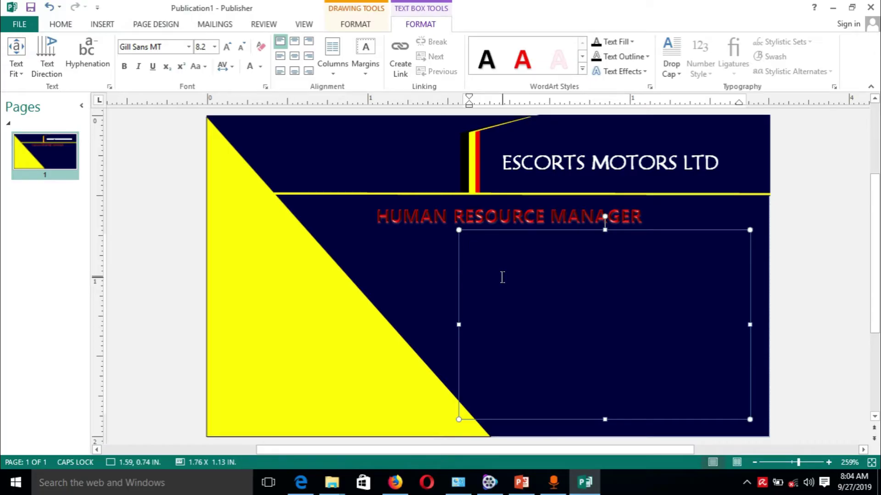
key("Caps_Lock")
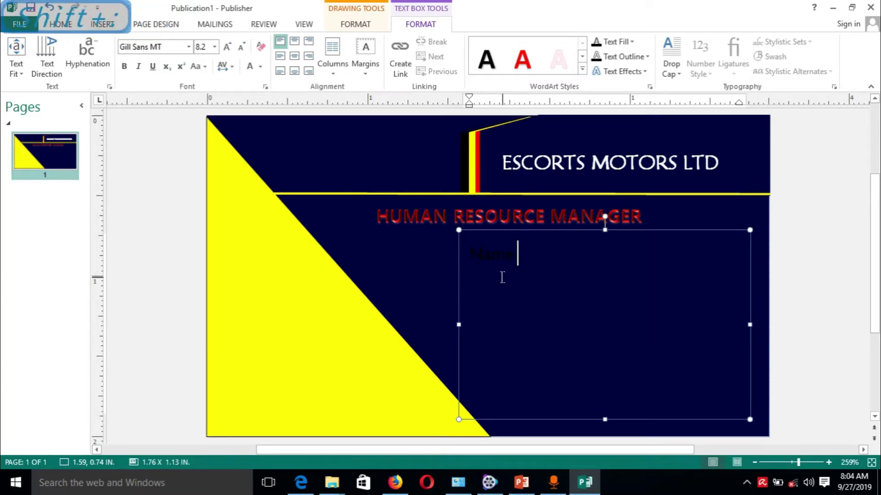
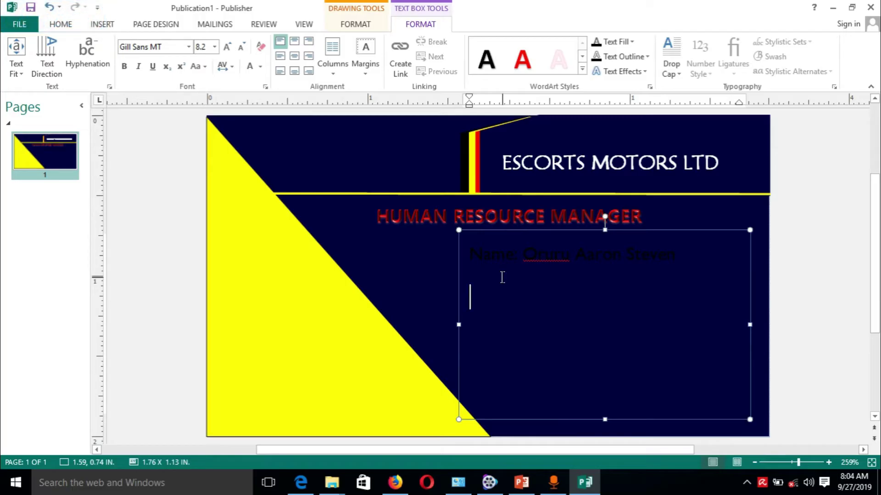
Add a Tel line with the contact's phone numbers and start an Email line with their address.
key("Return")
type("Tel")
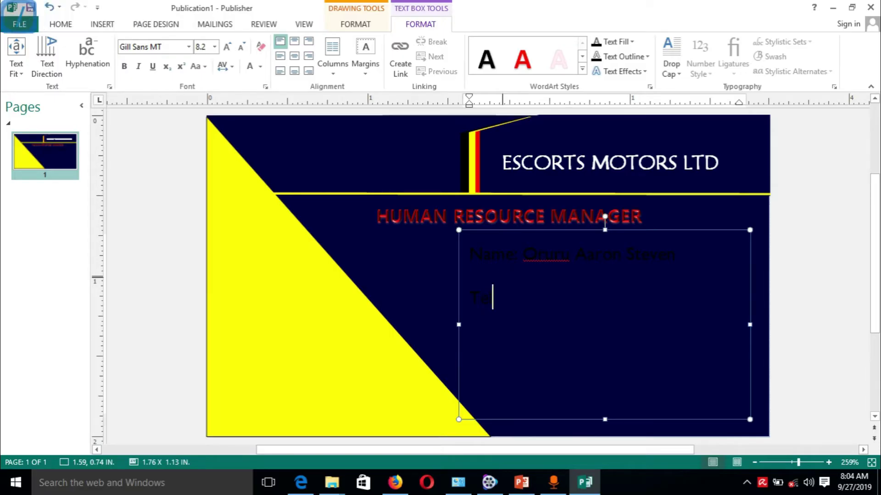
type(": ")
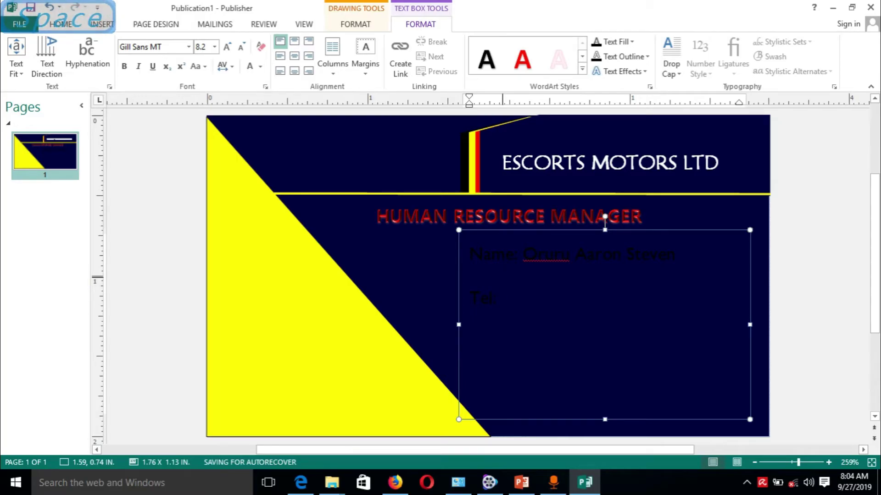
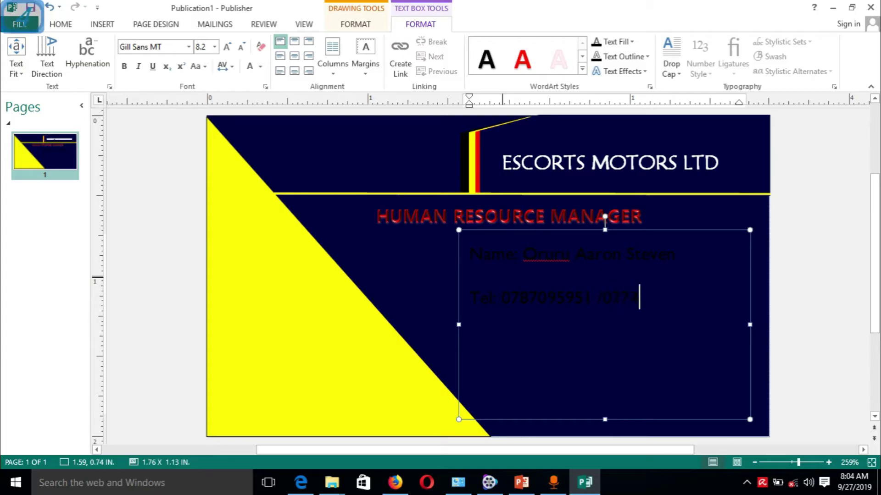
key("Return")
key("Return")
type("Email")
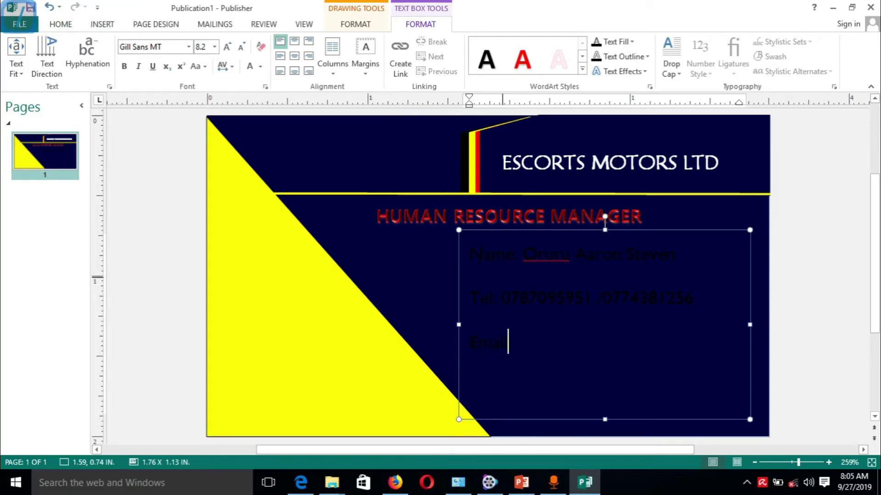
type(": ")
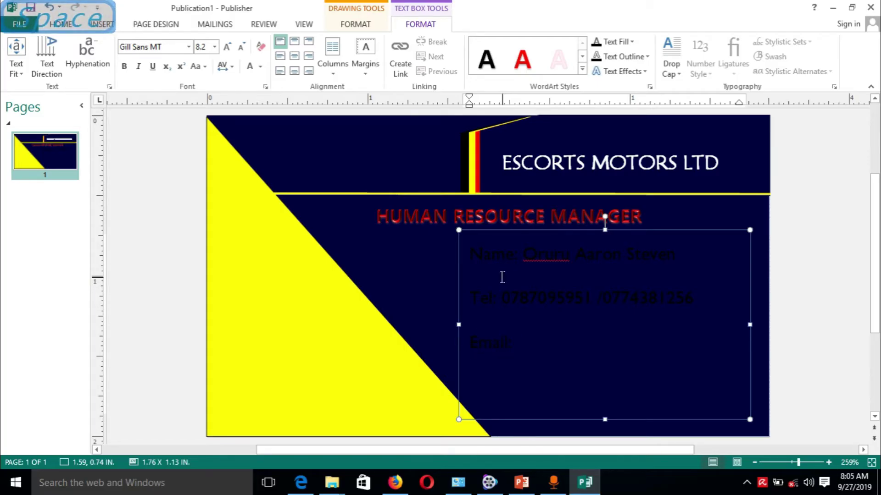
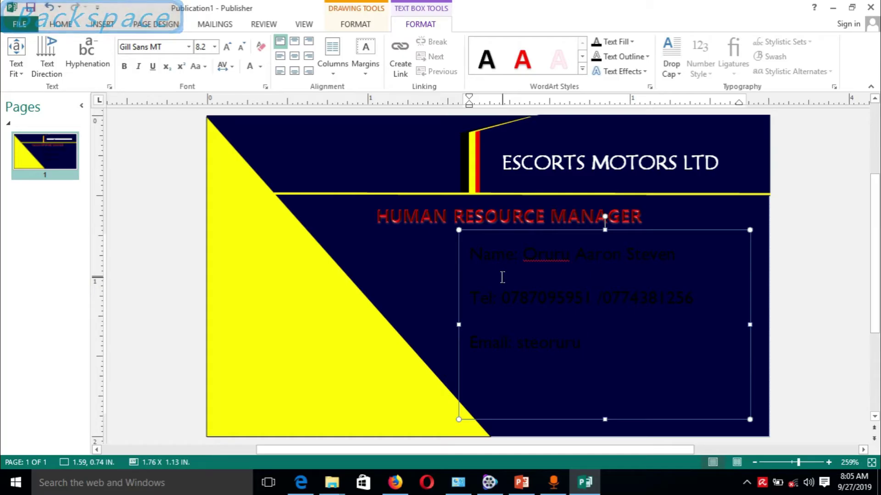